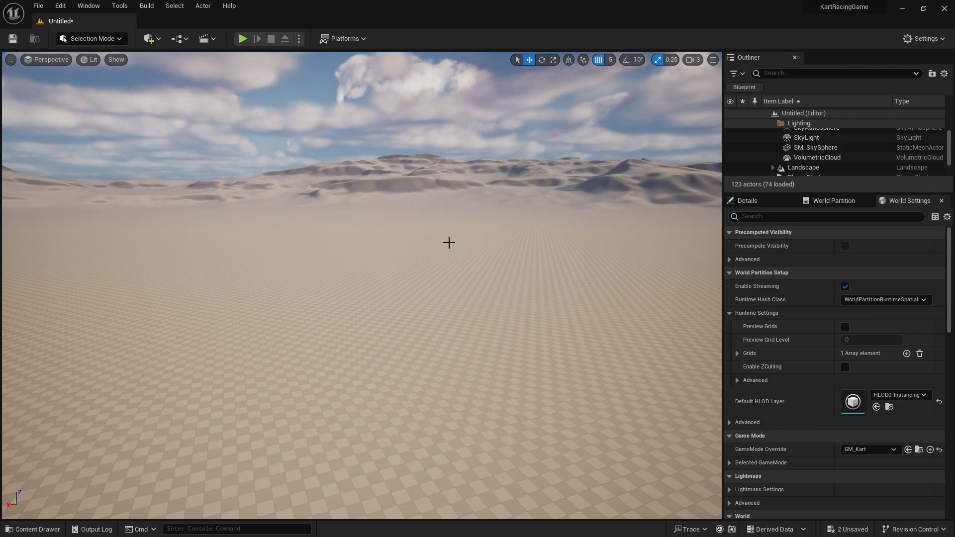
Switch to Modeling mode and extrude a freehand polygon on the landscape as the first track wall, about 480 units high
right_drag(536, 314, 647, 423)
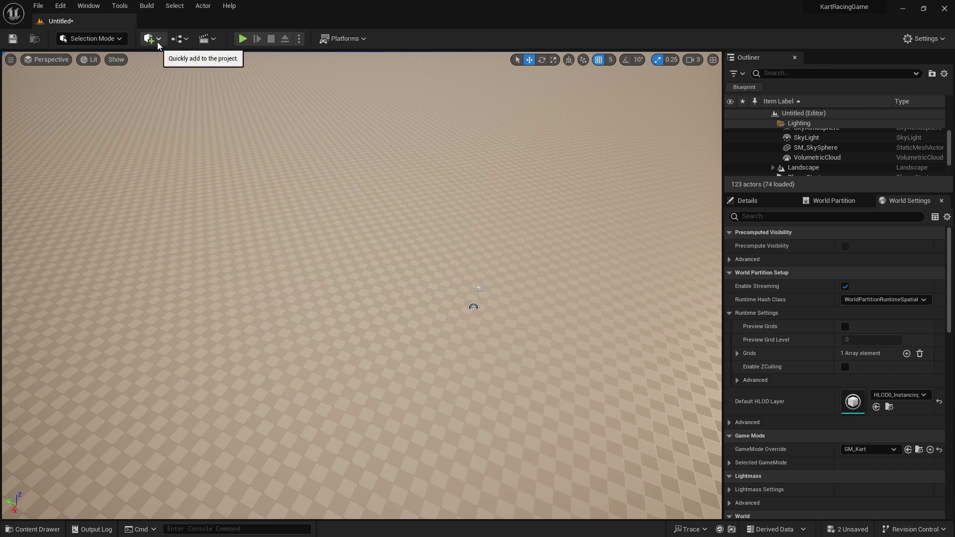
click(158, 41)
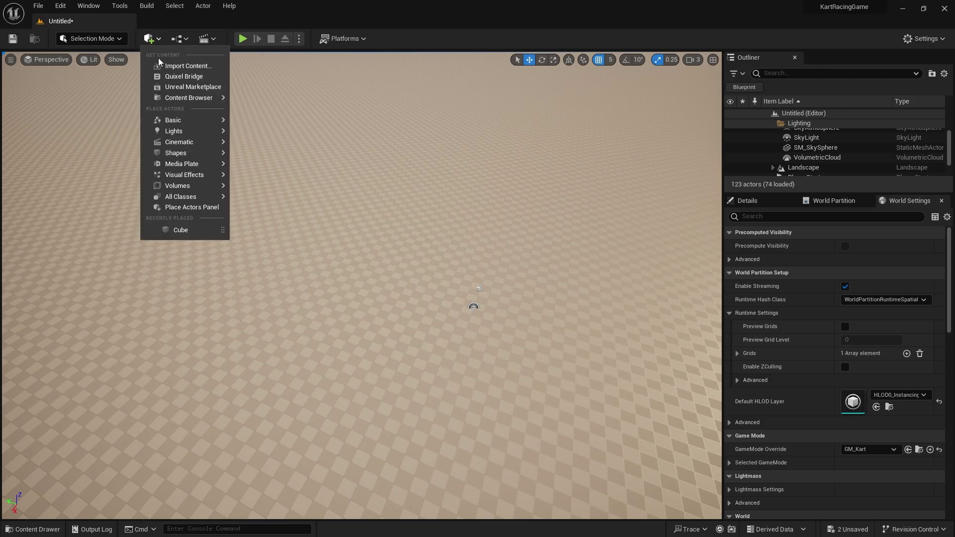
click(108, 42)
click(94, 97)
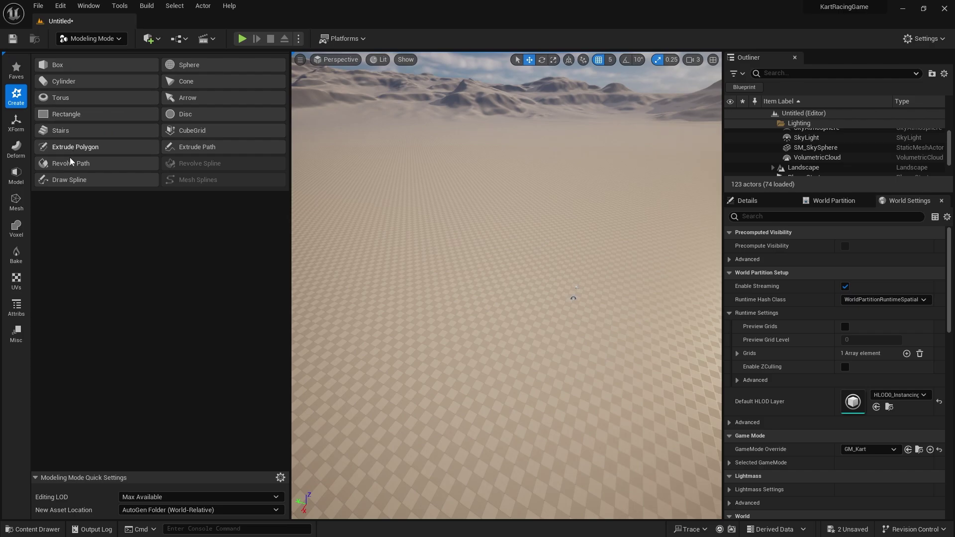
click(107, 149)
mouse_move(393, 259)
right_down()
mouse_move(384, 256)
mouse_move(421, 261)
right_up()
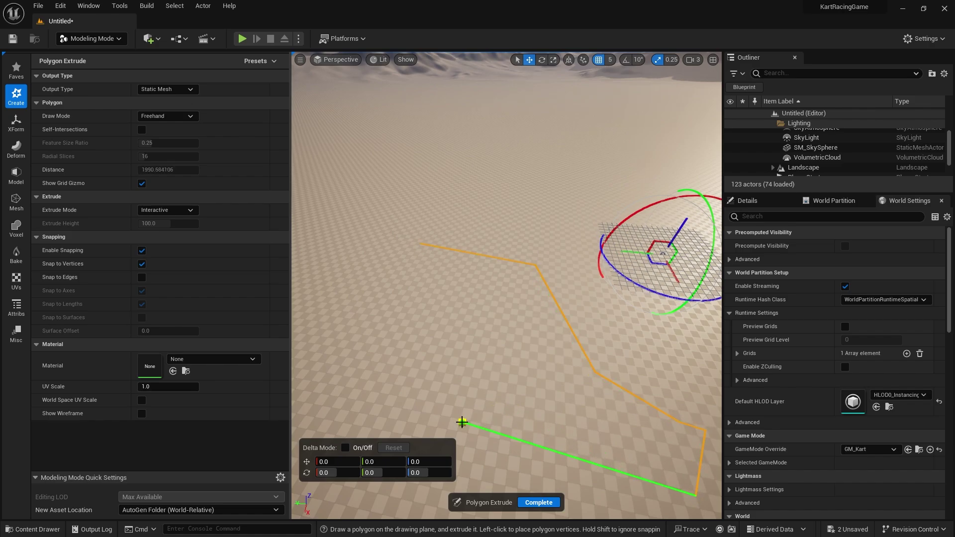
click(403, 241)
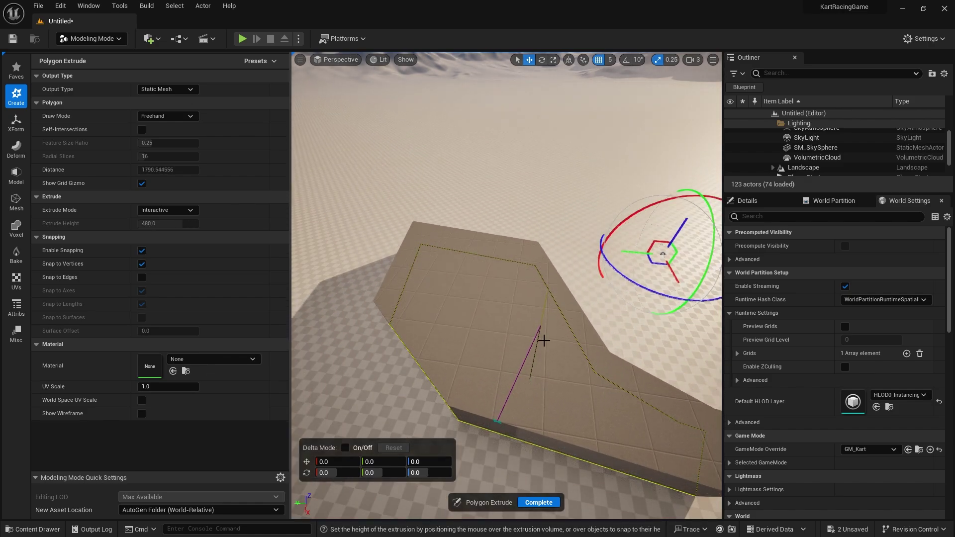
click(556, 335)
Extrude two more freehand polygons along the landscape to continue the outer track wall from the first piece
right_drag(541, 452, 428, 385)
right_drag(442, 251, 473, 291)
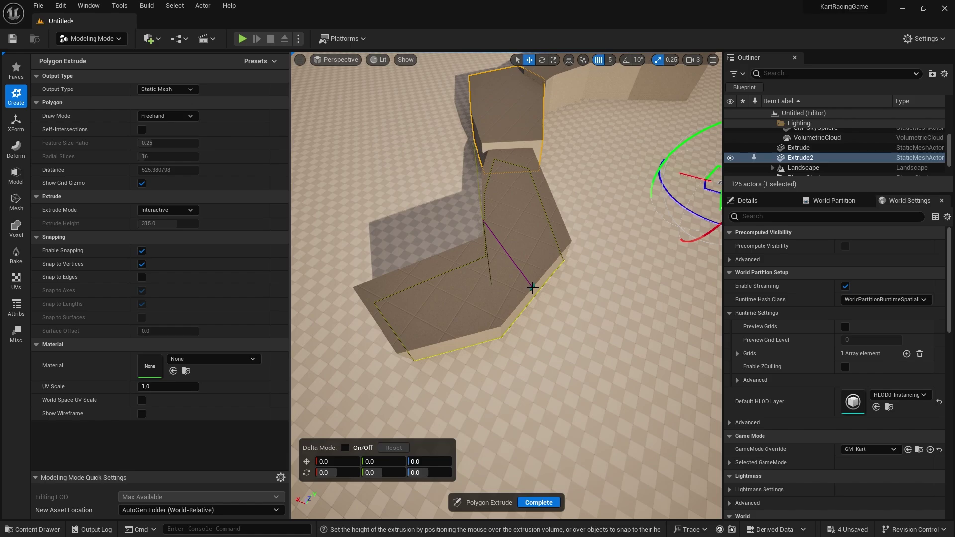
click(562, 238)
Draw and extrude a closed polygon beside the outer walls to form the track's central island
right_drag(561, 238, 388, 333)
right_drag(566, 164, 552, 208)
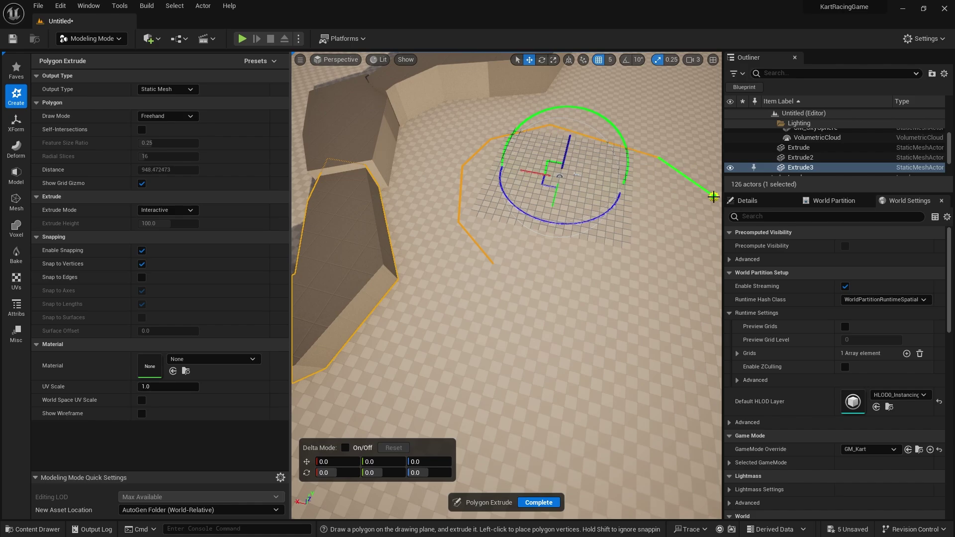
click(662, 413)
click(554, 405)
click(493, 263)
click(554, 405)
Extrude a large curved outer wall polygon that starts at the third wall piece and wraps around the central island
right_drag(554, 405, 458, 261)
key(w)
right_drag(534, 296, 592, 334)
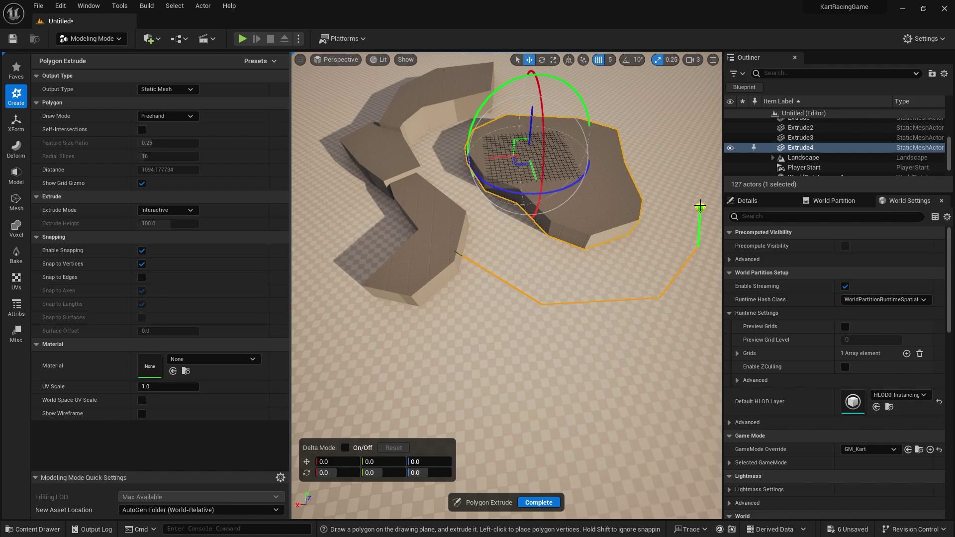
click(701, 205)
click(716, 231)
click(457, 252)
click(458, 293)
Extrude two more outer wall polygons to close the loop around the island, and complete the Polygon Extrude tool
right_drag(518, 246, 517, 245)
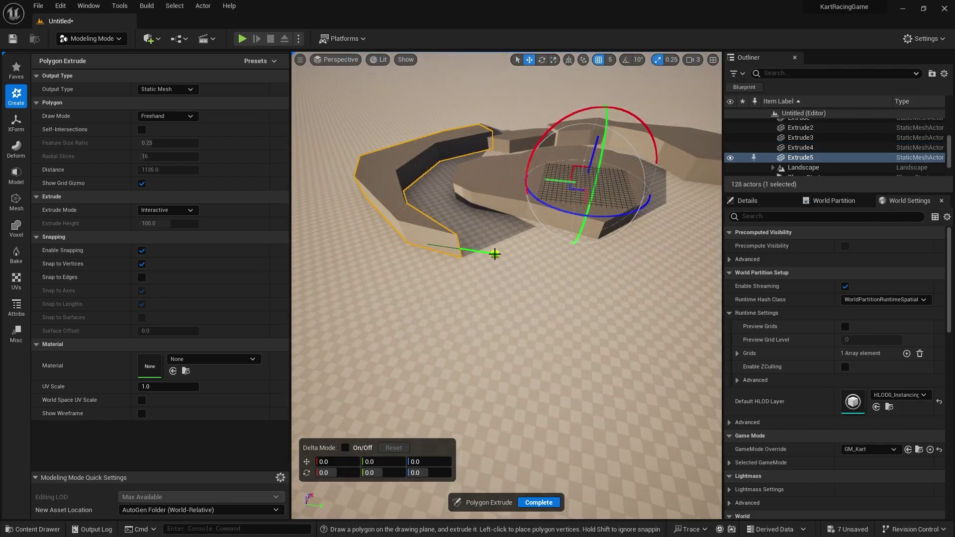
click(686, 403)
right_drag(451, 332, 438, 269)
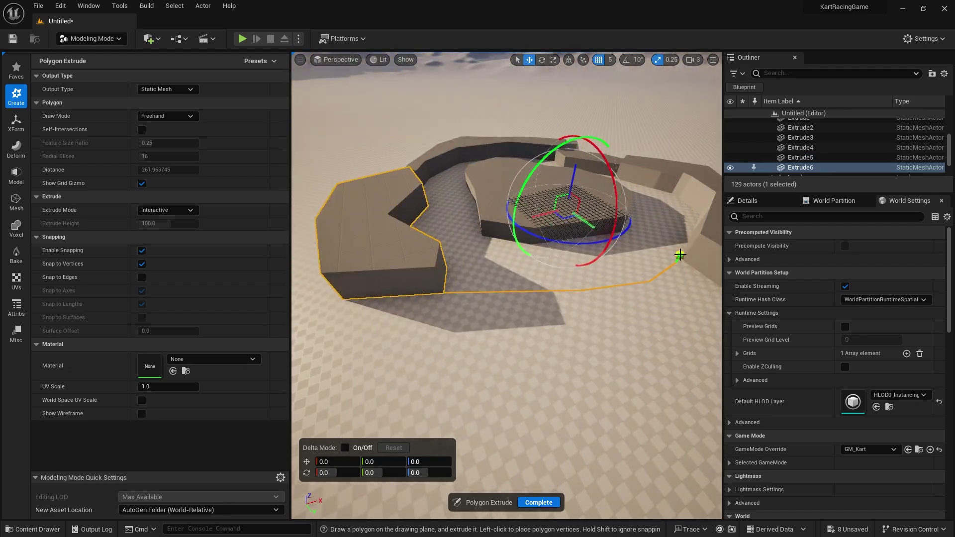
click(400, 285)
click(536, 315)
mouse_move(536, 315)
right_down()
mouse_move(454, 390)
mouse_move(580, 373)
mouse_move(548, 338)
mouse_move(552, 316)
right_up()
click(549, 503)
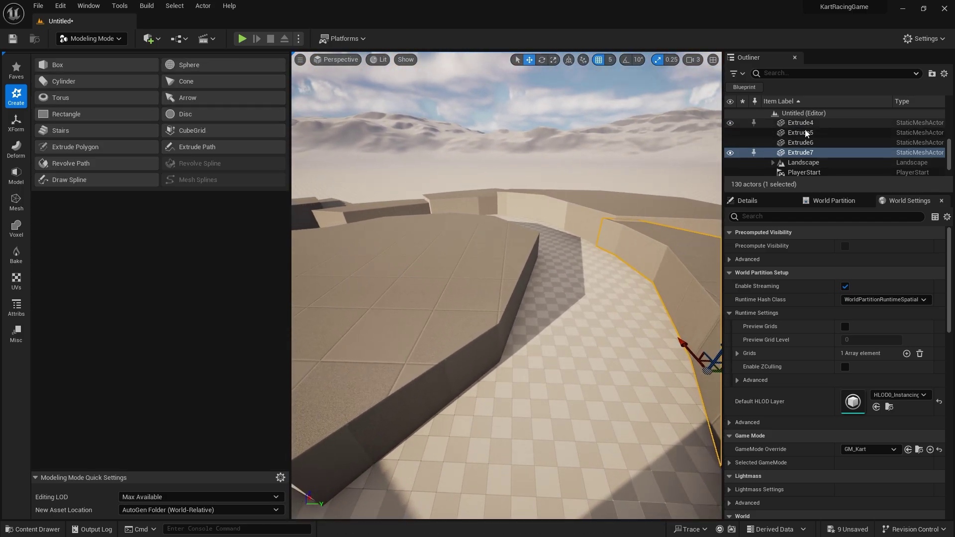
Move the PlayerStart actor onto the track between the outer wall and the central island
double_click(820, 172)
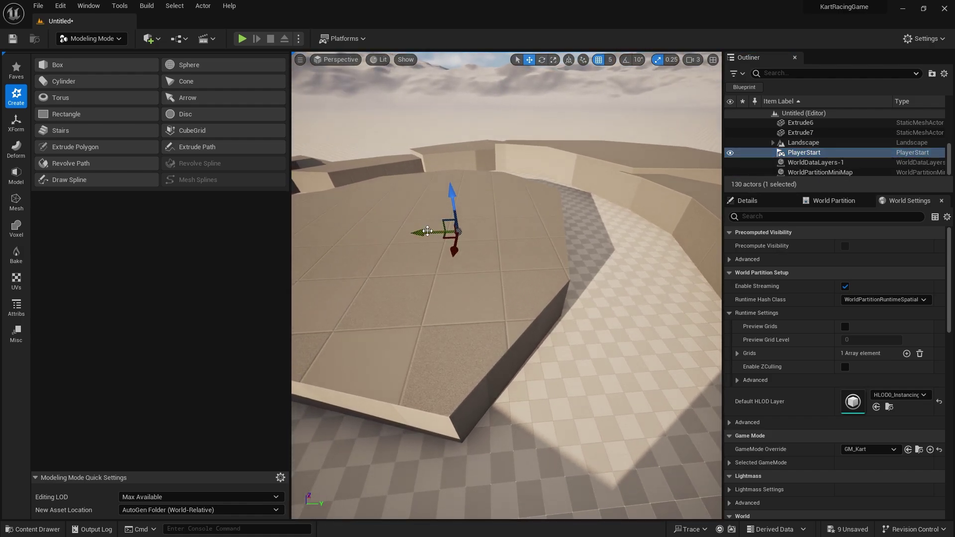
right_drag(588, 261, 555, 73)
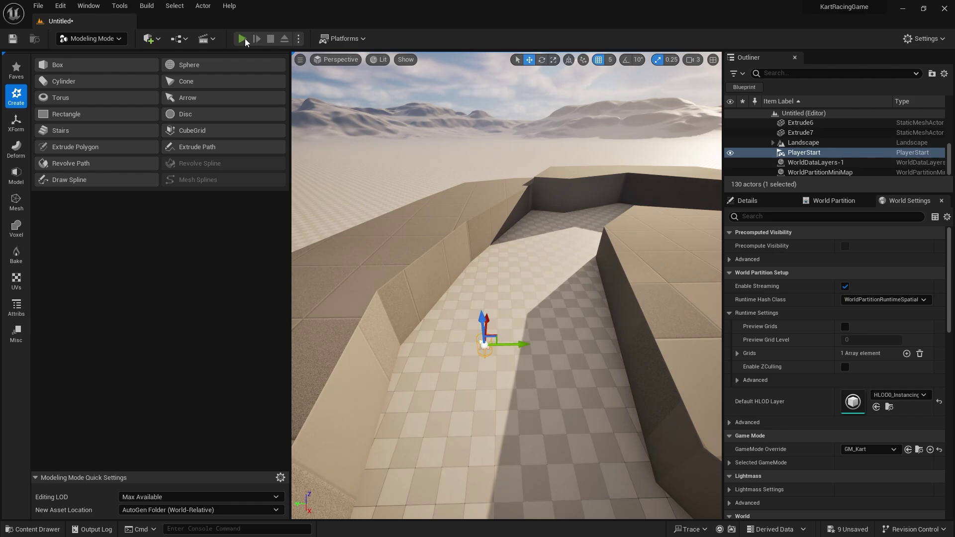
Play the level in the editor and test-drive the kart around the walled track, and stop the session
key(alt+p)
click(513, 318)
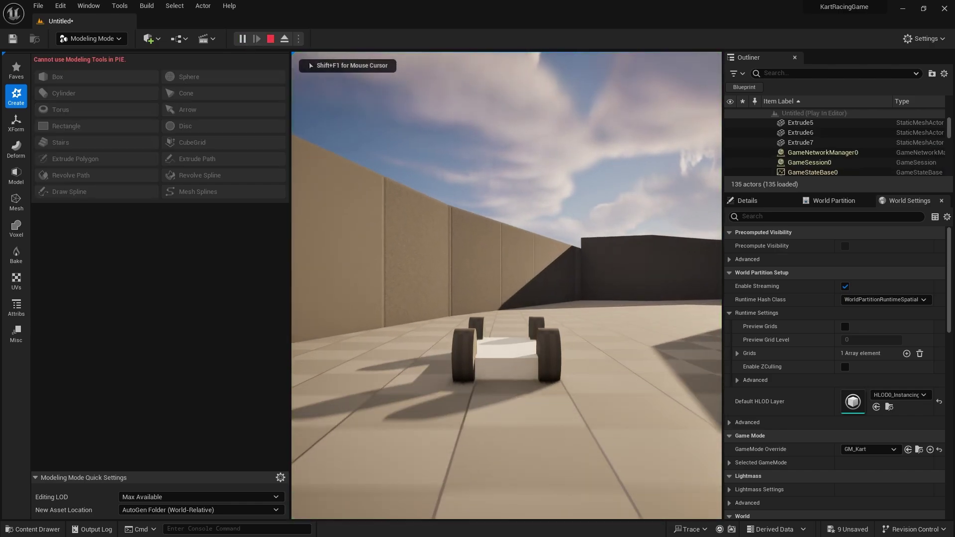
key(w)
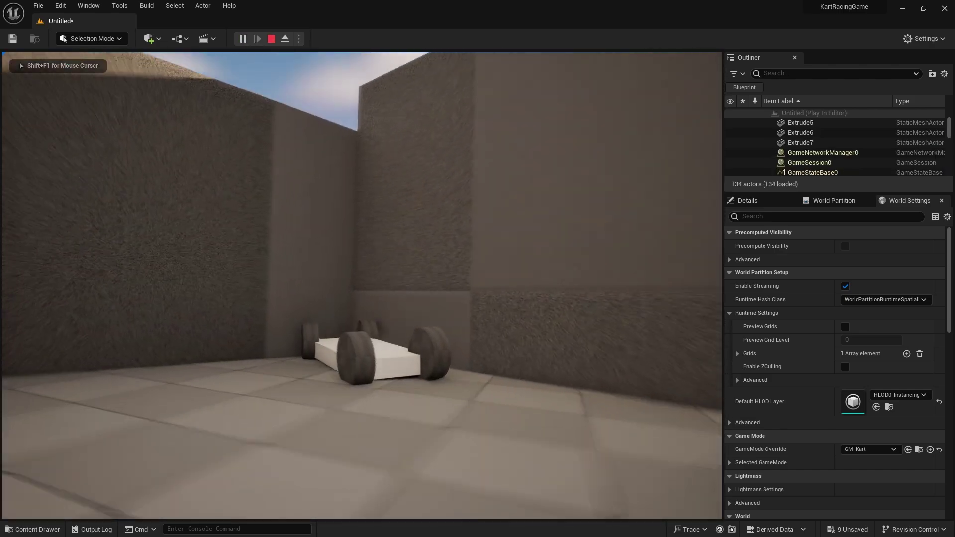
key(s)
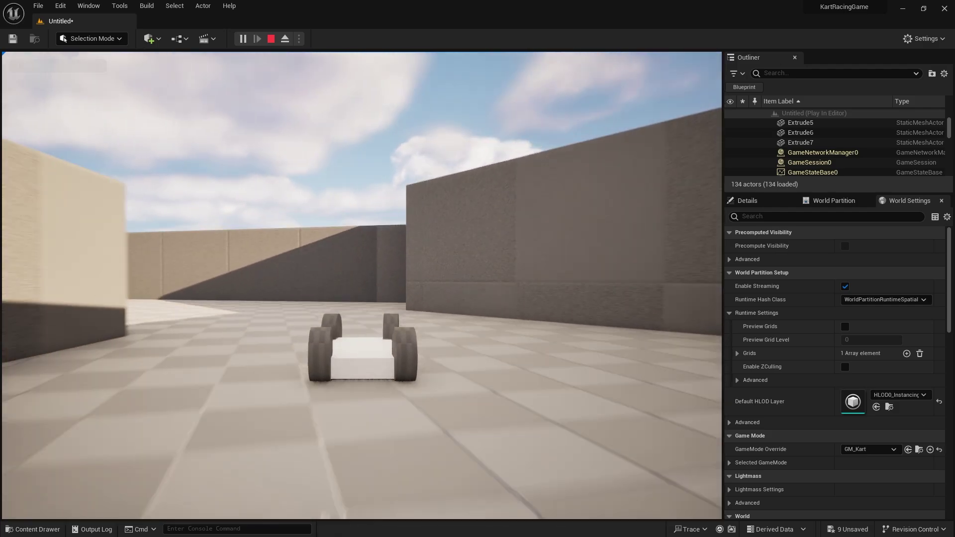
key(w)
key(a)
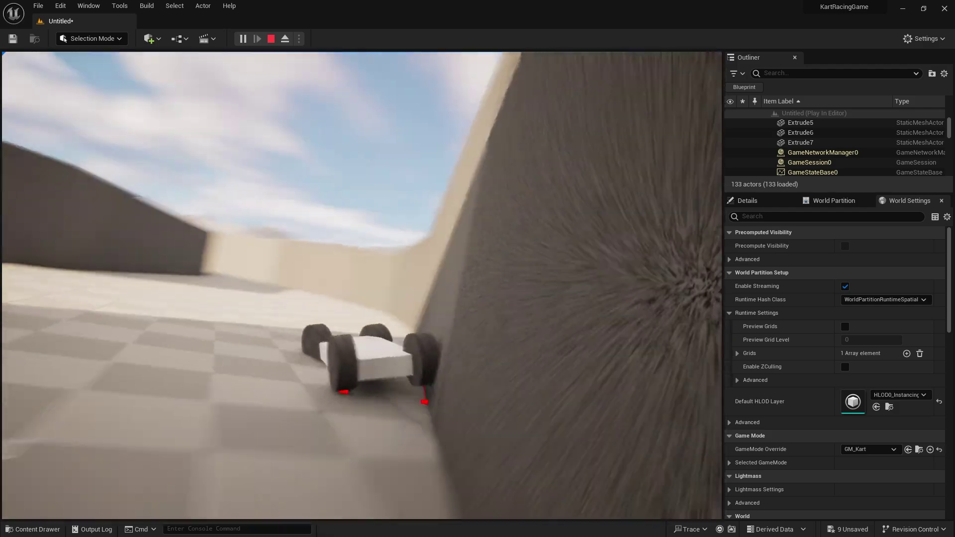
key(w)
key(a)
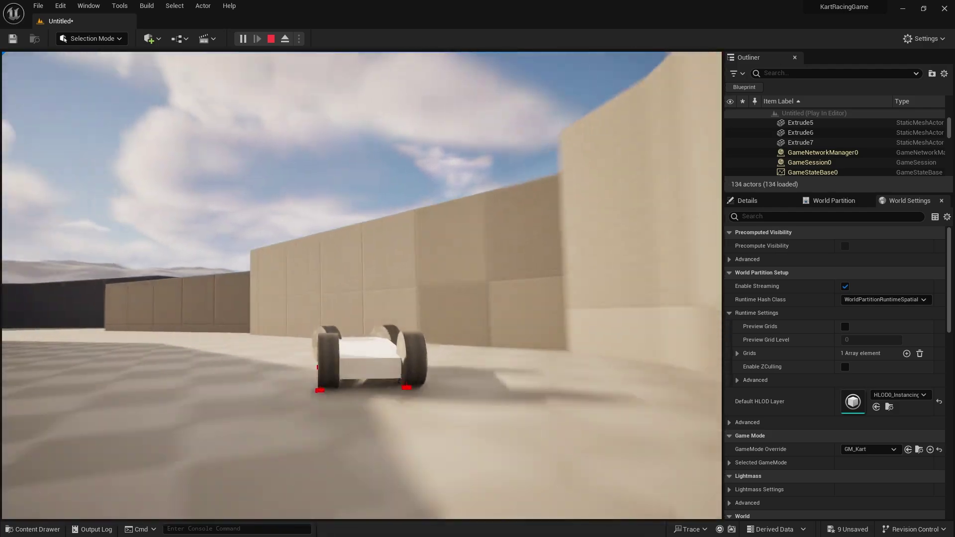
key(w)
key(a)
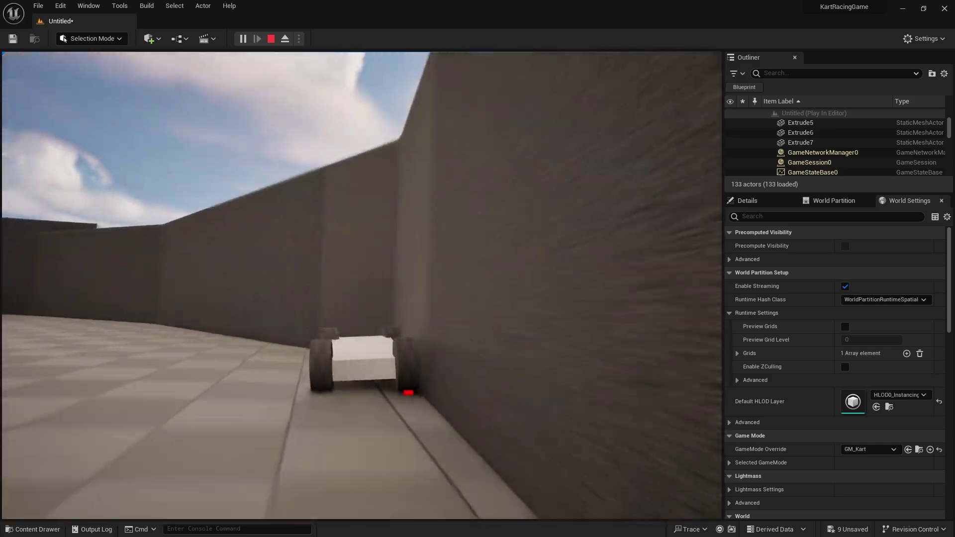
key(Escape)
Select all seven extruded wall and island meshes and scale them up together to enlarge the track
right_drag(114, 113, 159, 194)
key(s)
click(259, 240)
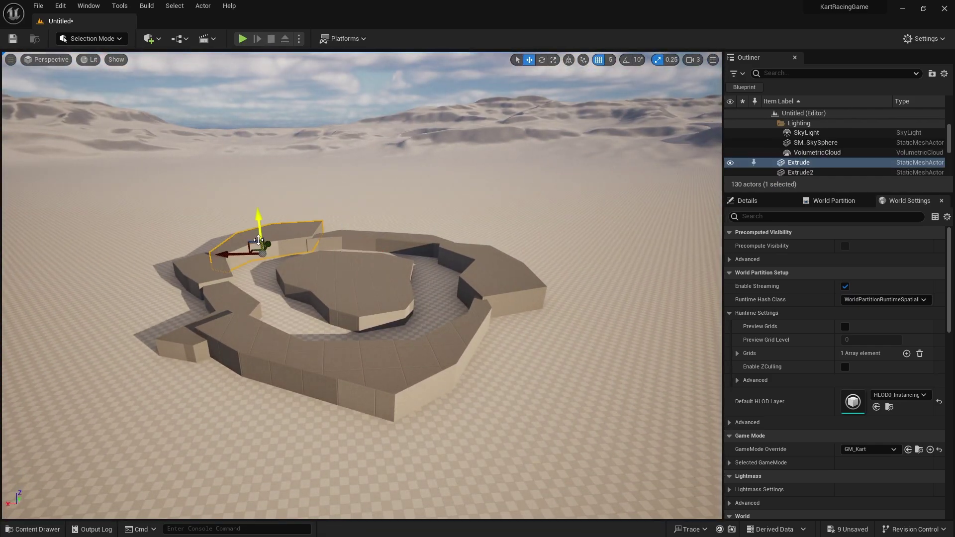
ctrl+click(203, 271)
ctrl+click(240, 343)
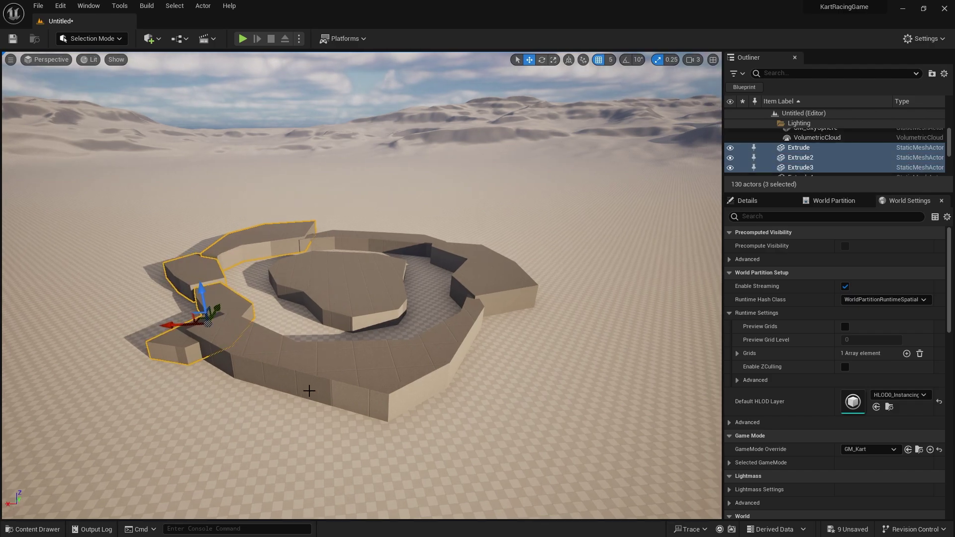
ctrl+click(341, 296)
ctrl+click(341, 356)
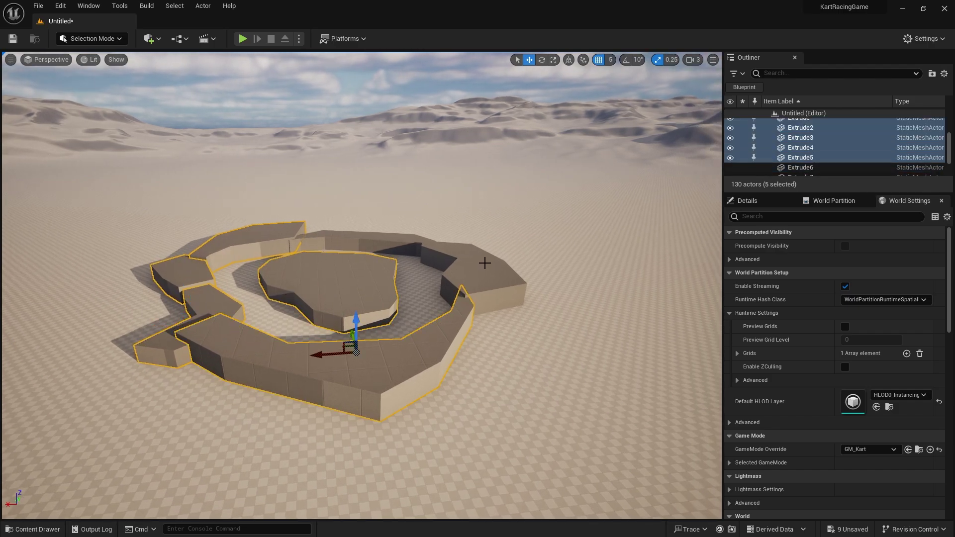
ctrl+click(482, 263)
ctrl+click(361, 240)
right_drag(362, 304, 359, 307)
key(s)
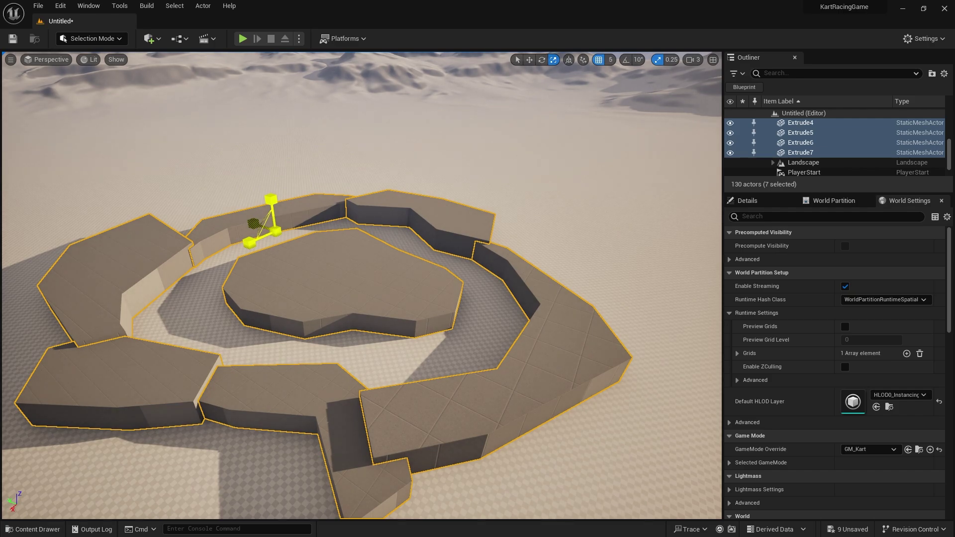
scroll(274, 233, up, 2)
Play the level again and drive the kart around the enlarged track, and end the session
click(243, 40)
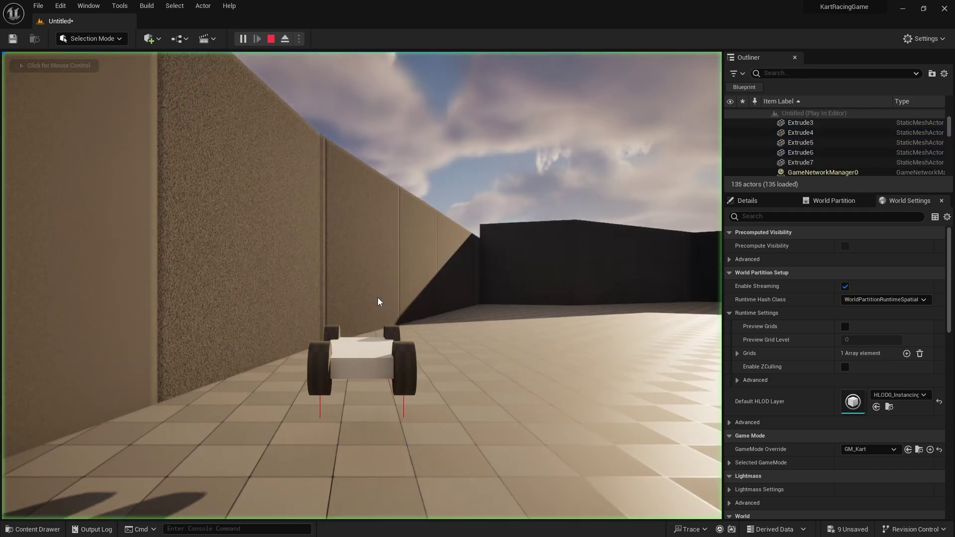
key(w)
key(d)
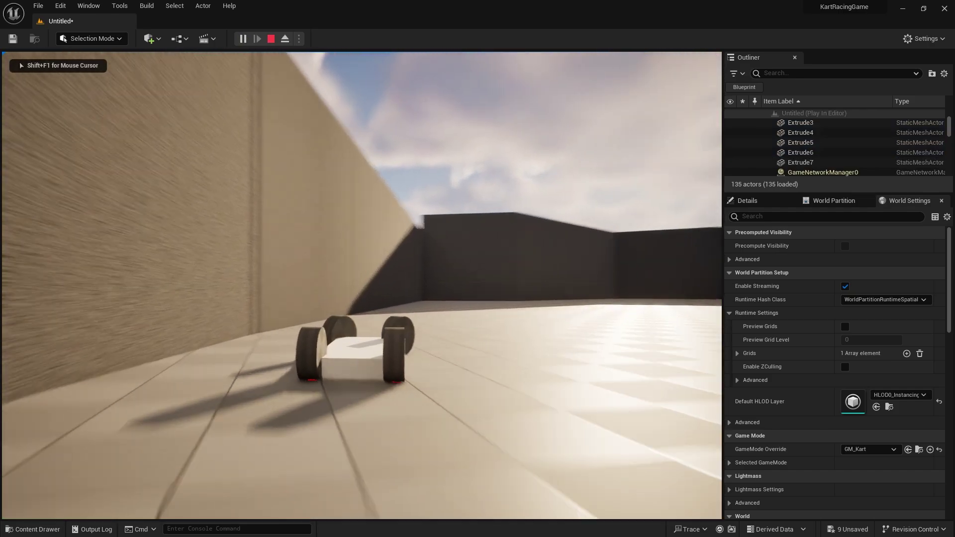
key(w)
key(d)
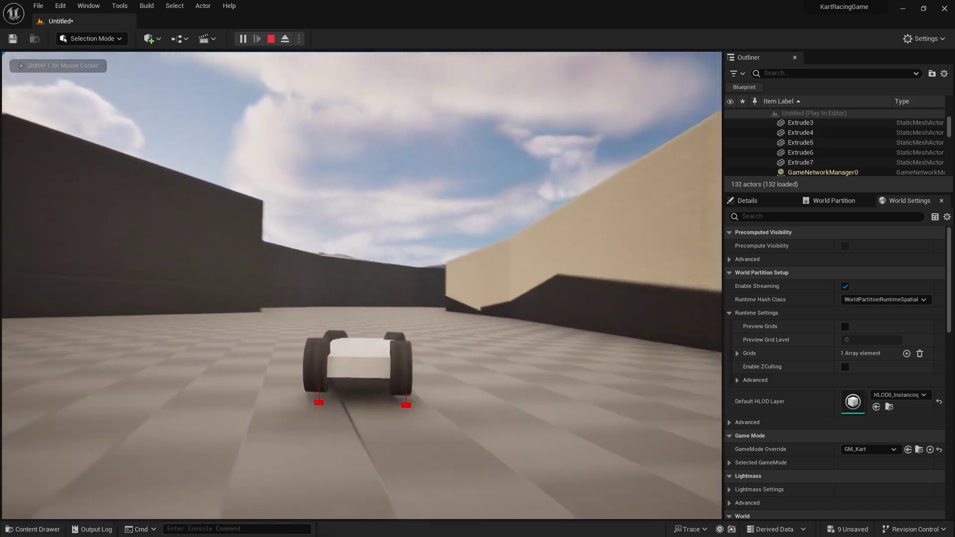
key(w)
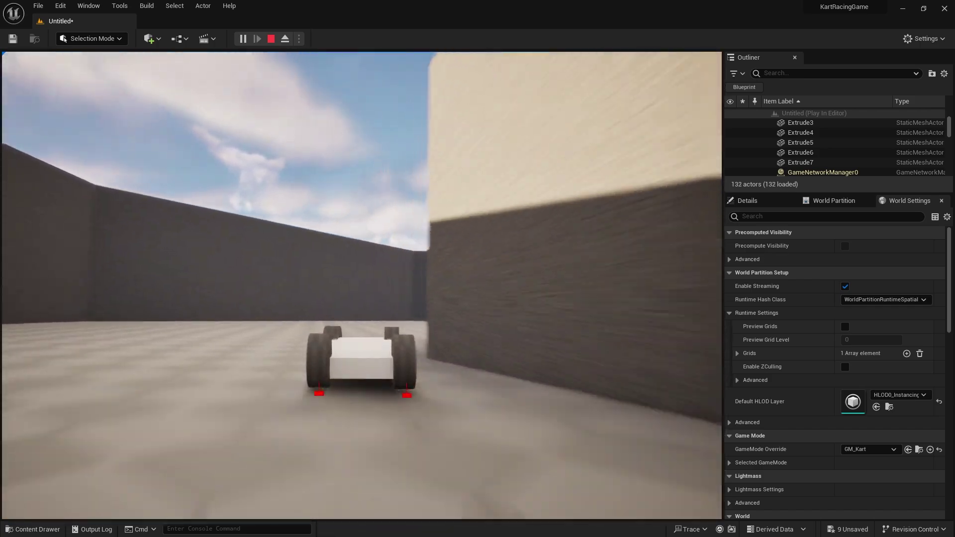
key(d)
key(w)
key(d)
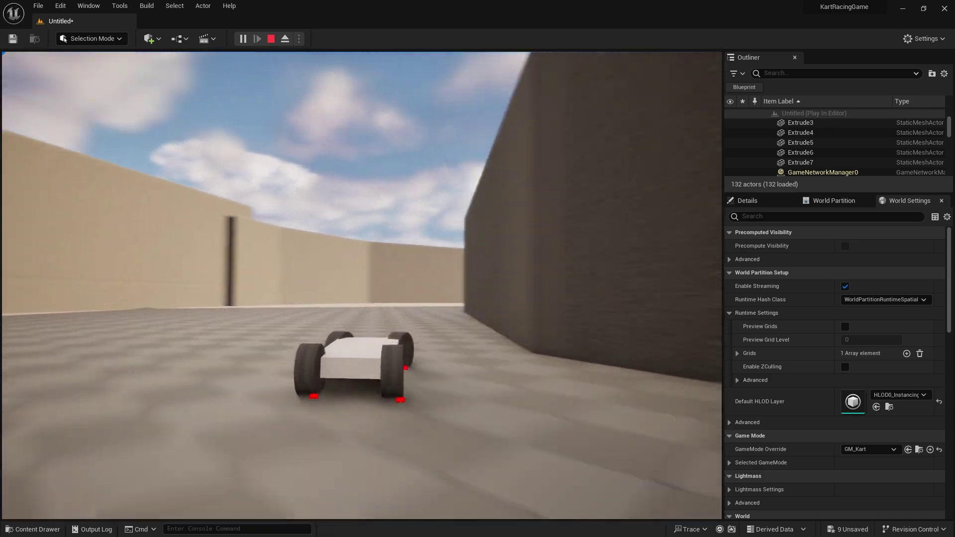
key(w)
key(d)
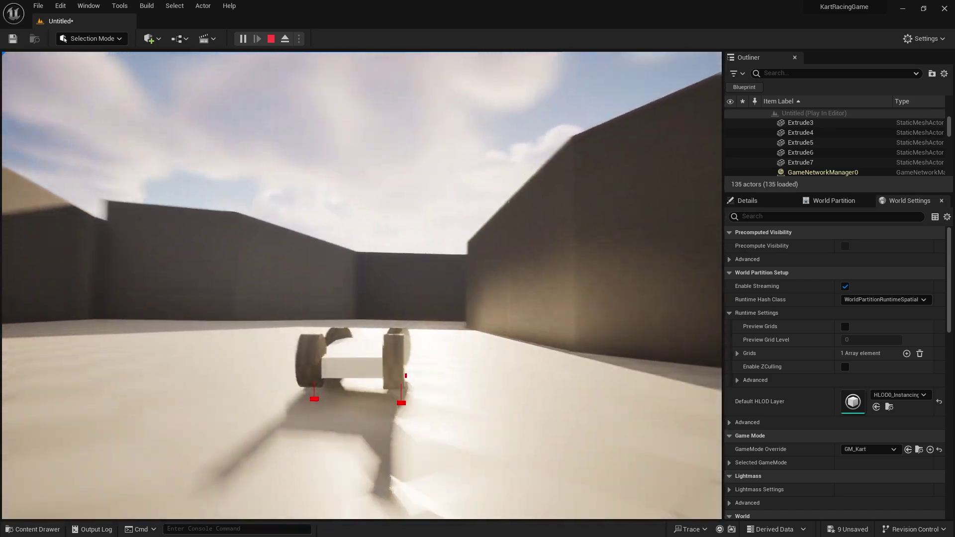
key(w)
key(d)
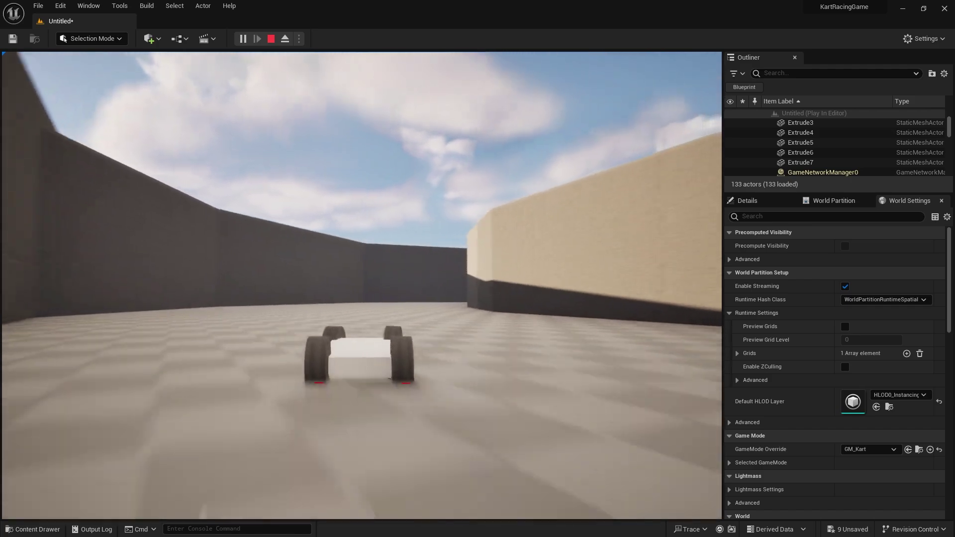
key(Escape)
Return the editor to Modeling mode for work on the track between the island and outer walls
key(w)
right_drag(685, 482, 170, 398)
key(s)
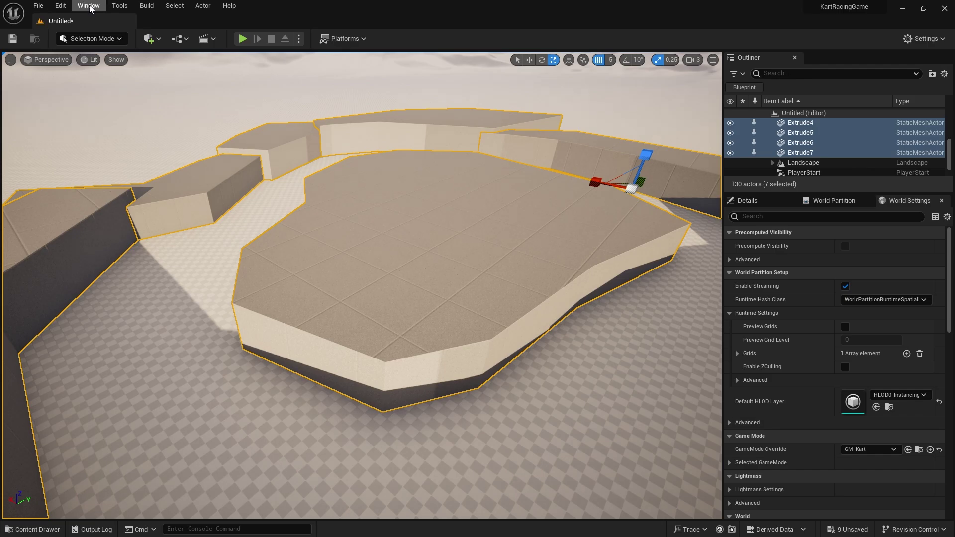
click(150, 40)
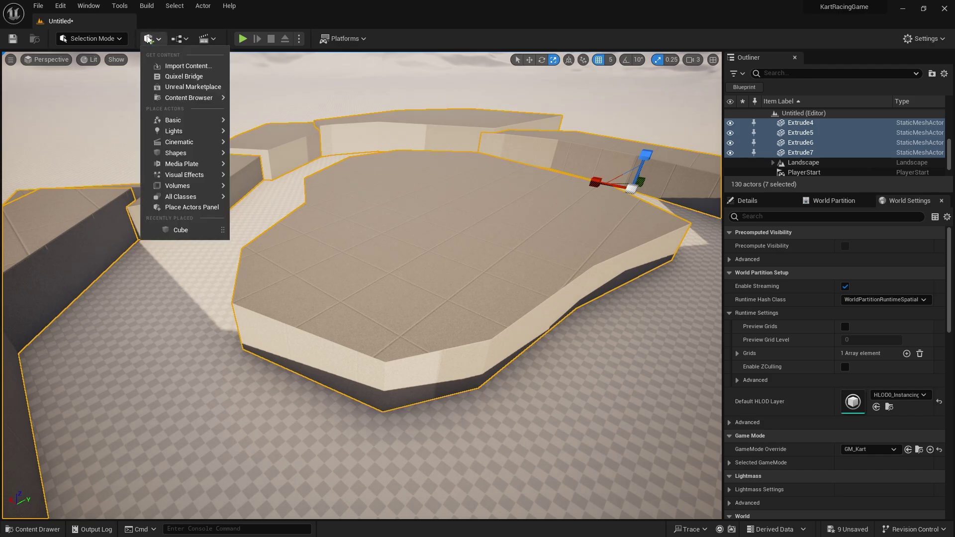
click(92, 38)
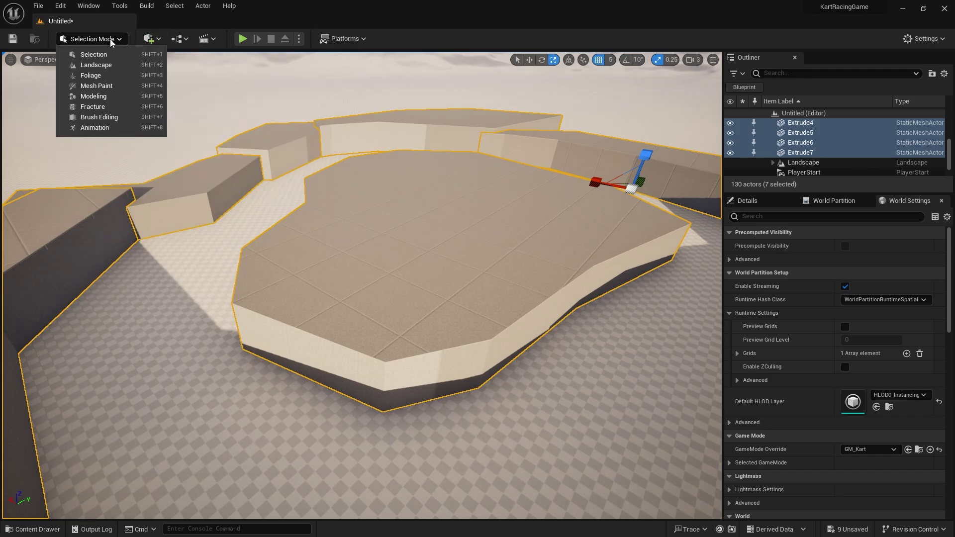
click(94, 96)
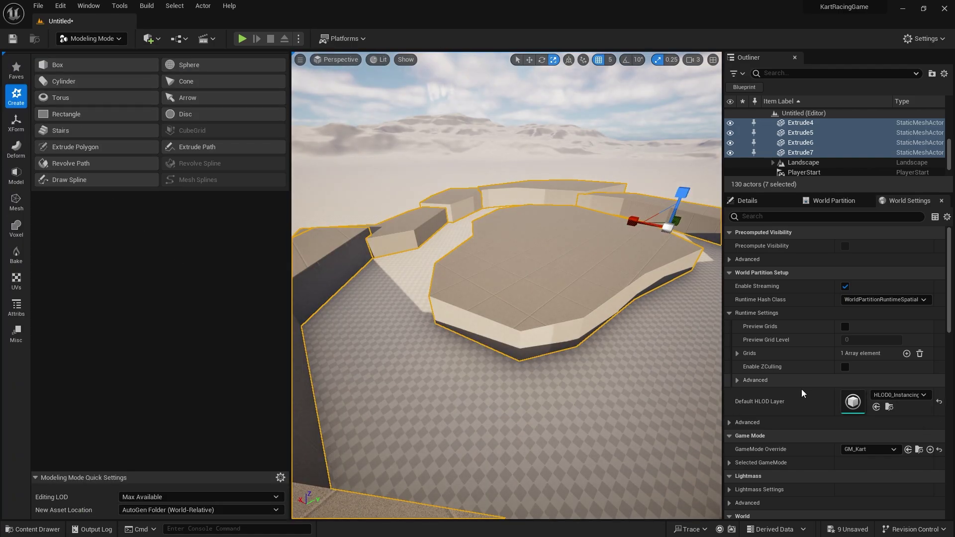
mouse_move(582, 391)
right_down()
mouse_move(642, 413)
mouse_move(622, 378)
mouse_move(582, 391)
right_up()
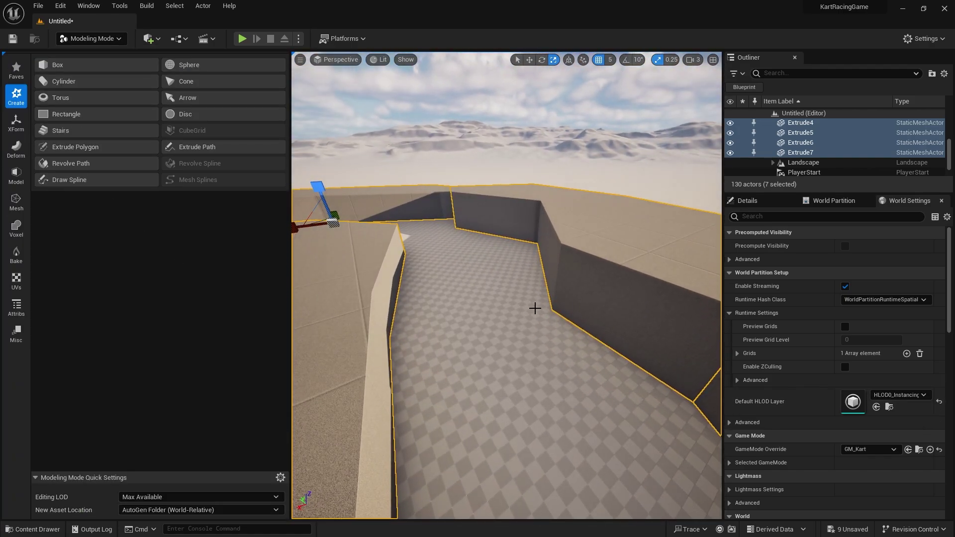
Extrude a freehand polygon platform on the track floor against the outer wall, at roughly half the wall's height, and complete it
click(75, 147)
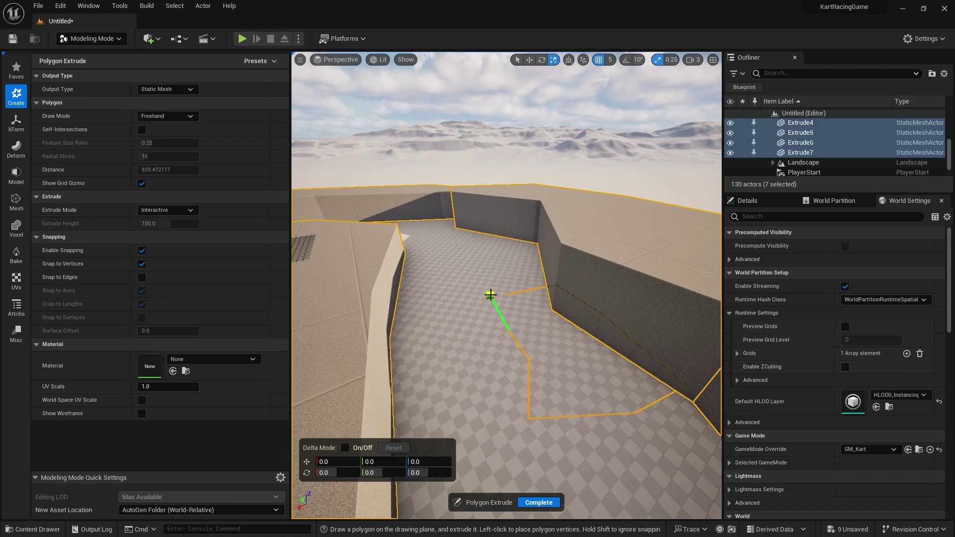
click(505, 296)
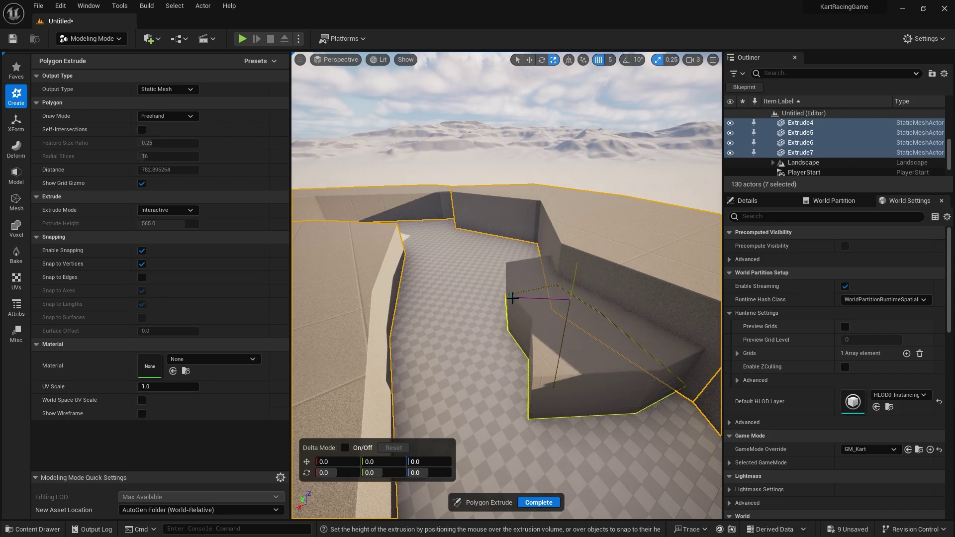
click(545, 453)
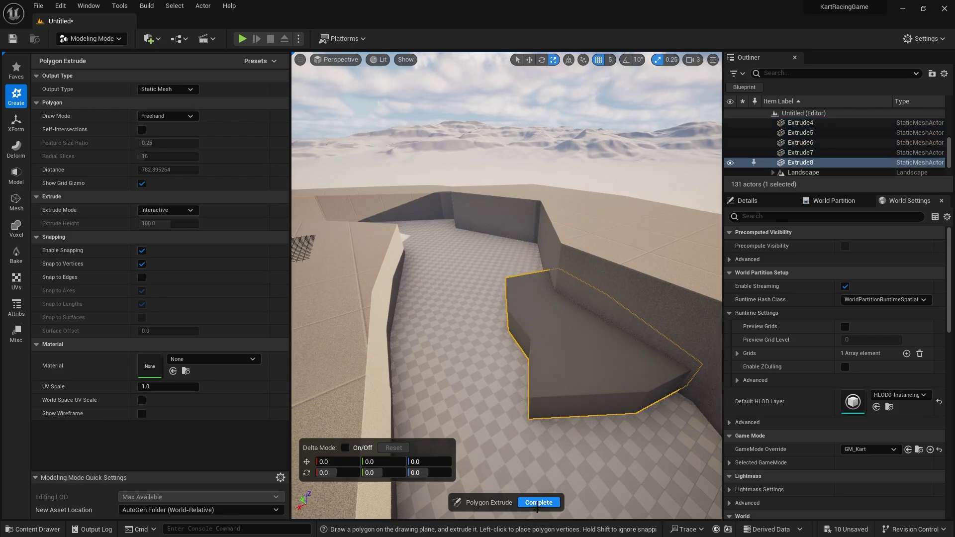
click(539, 503)
key(f)
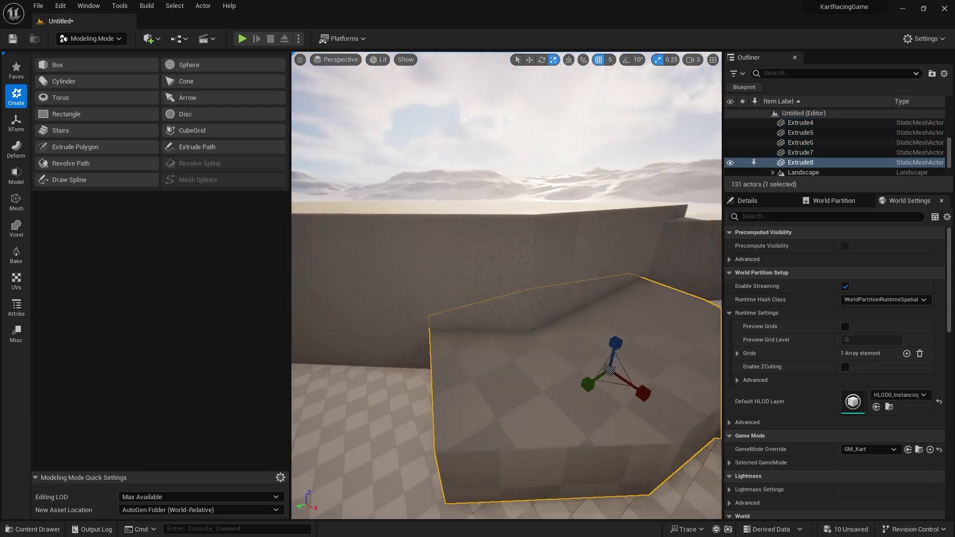
Edit the platform's PolyGroups and lower the top edge at its approach end to the ground, at Z 0, to form a ramp
click(16, 122)
click(16, 148)
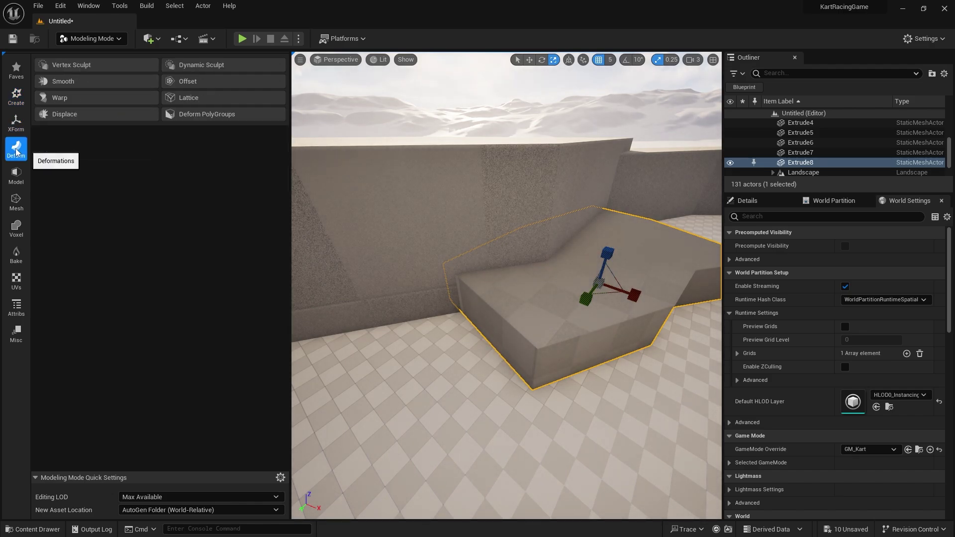
click(16, 175)
click(114, 65)
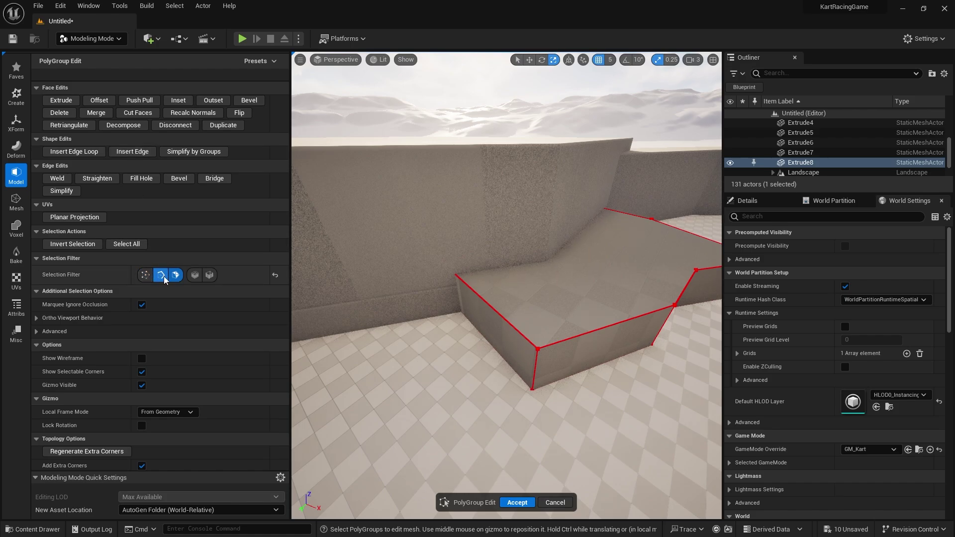
click(503, 319)
scroll(493, 299, up, 6)
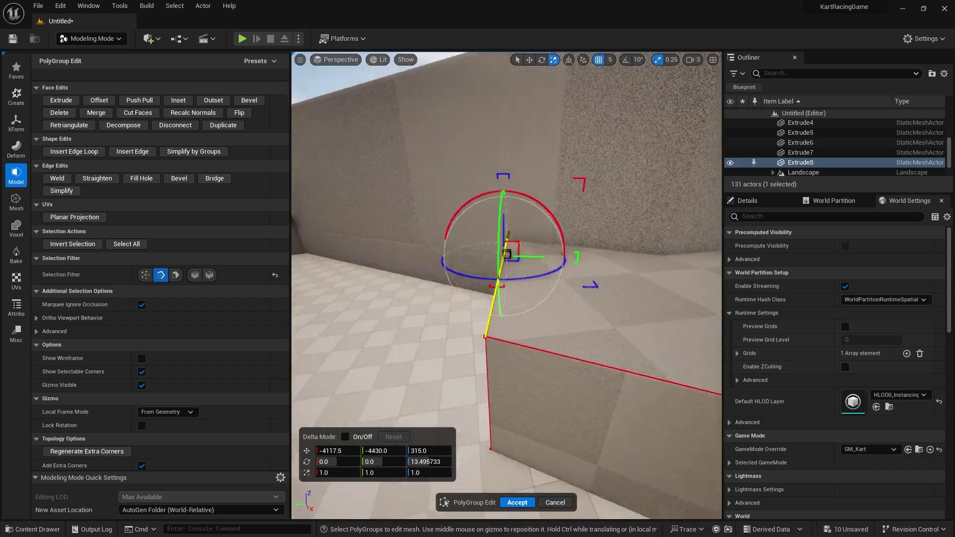
drag(493, 228, 501, 308)
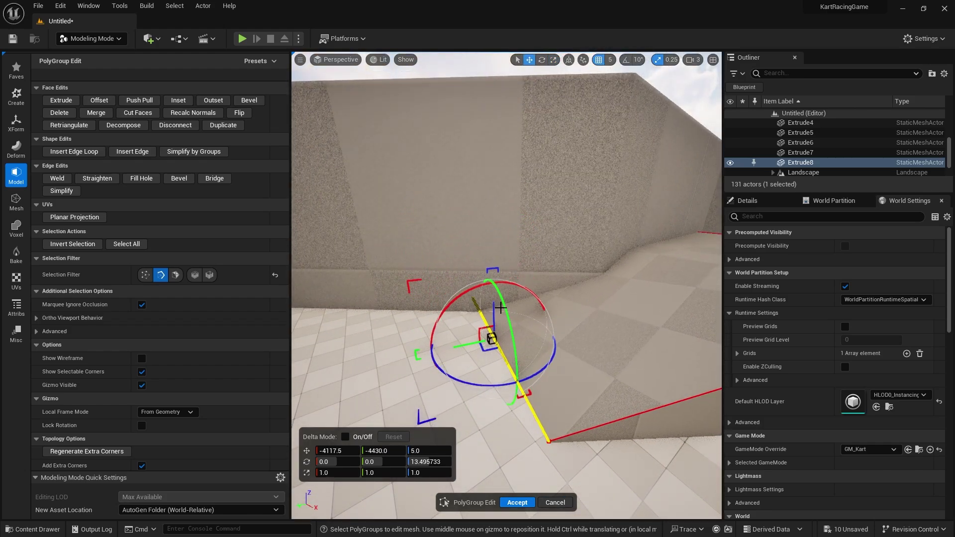
click(532, 419)
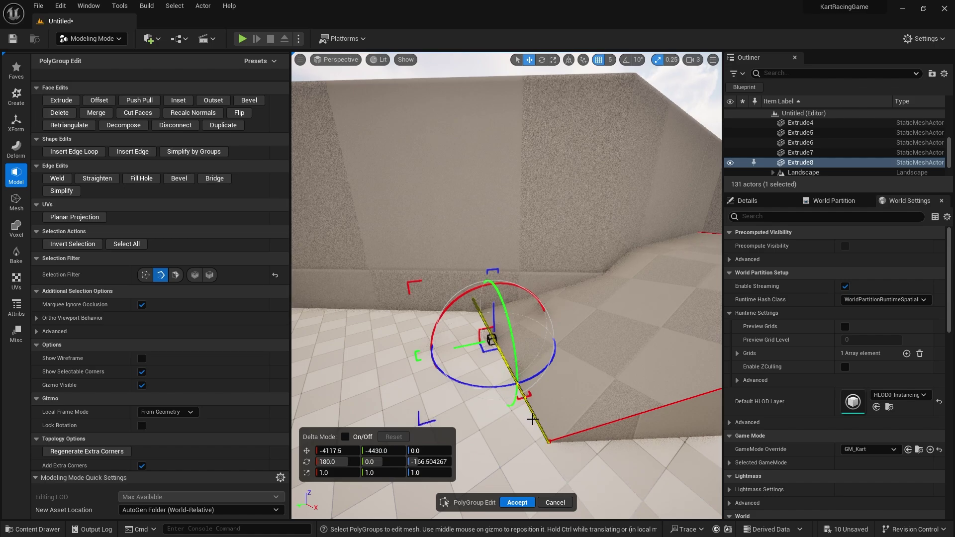
drag(491, 321, 448, 356)
Raise the ramp's far top edges to about Z 430, lift their inner corner vertex higher, and accept the PolyGroup edits
right_drag(572, 407, 617, 405)
click(565, 348)
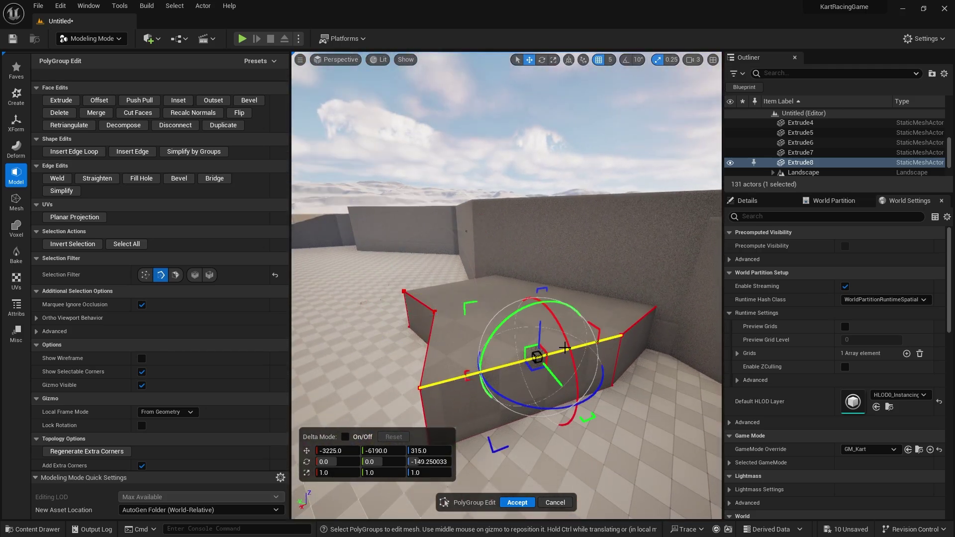
shift+click(639, 322)
drag(604, 305, 603, 282)
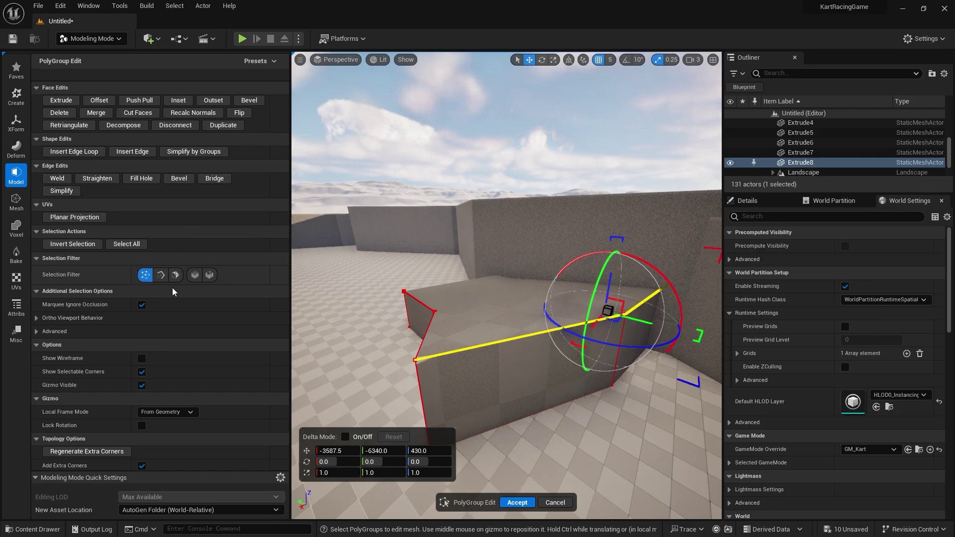
click(416, 358)
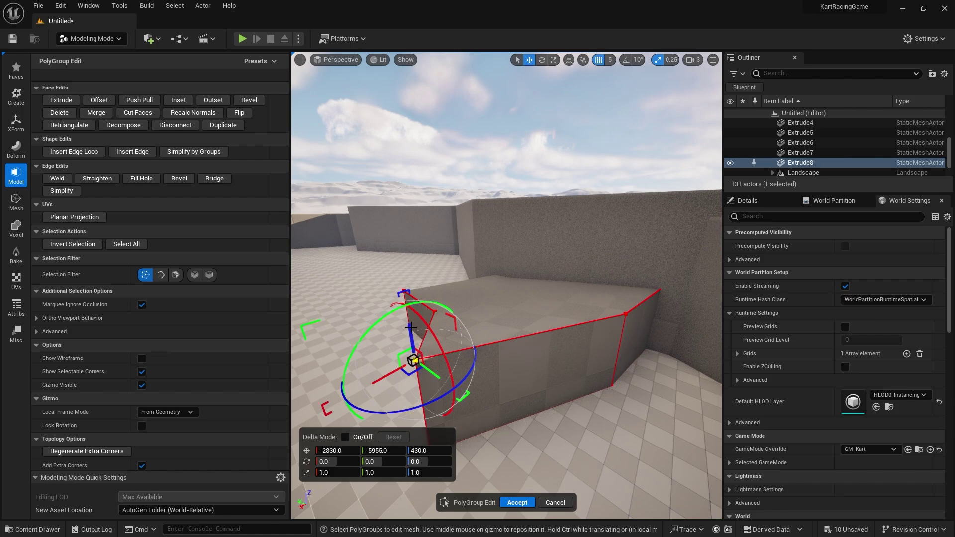
drag(412, 351, 407, 297)
click(520, 504)
Move the PlayerStart toward the middle of the track and rotate it to face along the straight
right_drag(521, 473, 719, 490)
right_drag(512, 493, 484, 352)
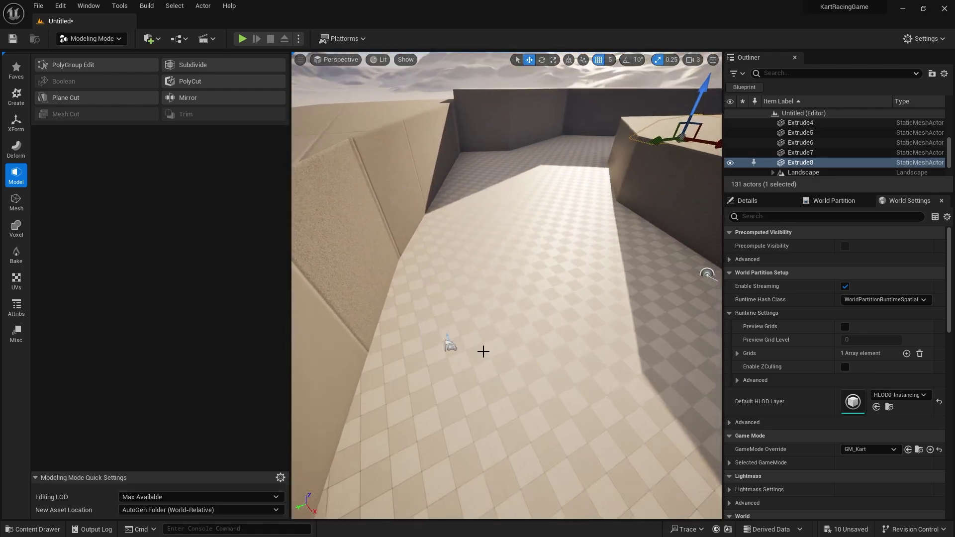
click(451, 344)
key(e)
drag(483, 339, 543, 356)
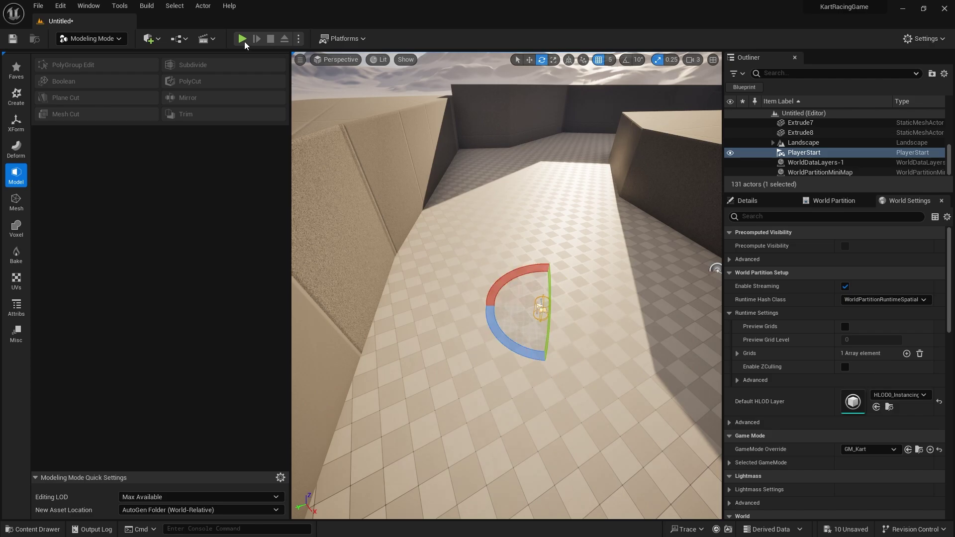
Return to Selection mode, play the level to drive the kart over the new ramp, and end the session
click(119, 39)
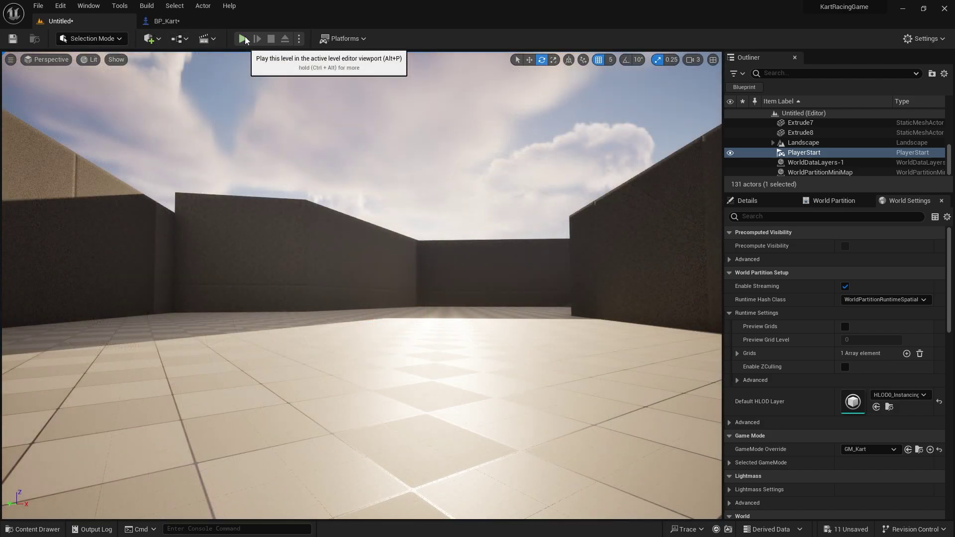
click(244, 39)
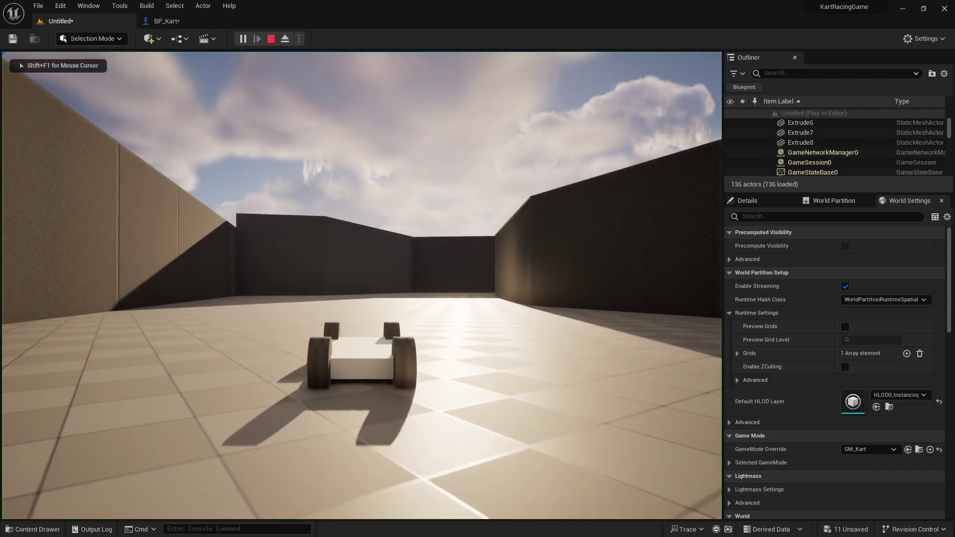
key(w)
key(d)
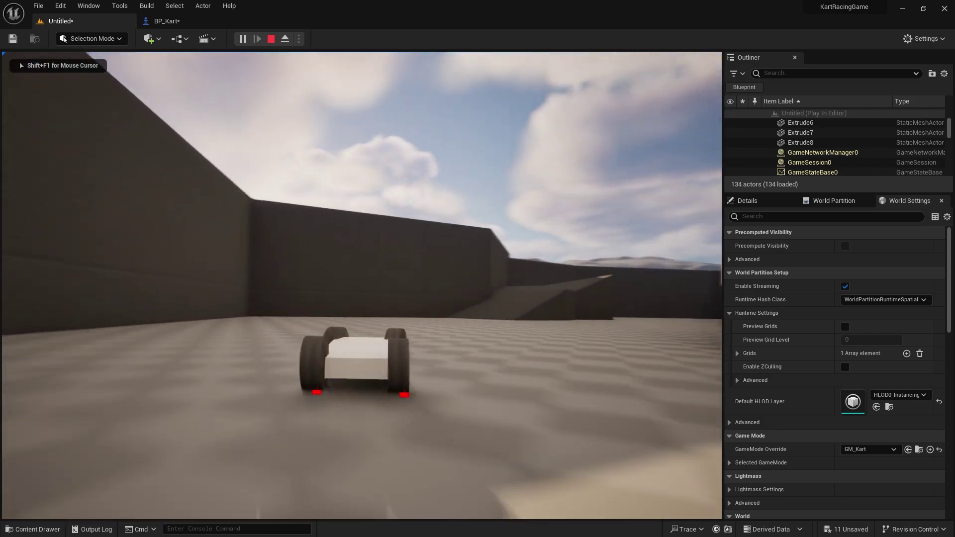
key(w)
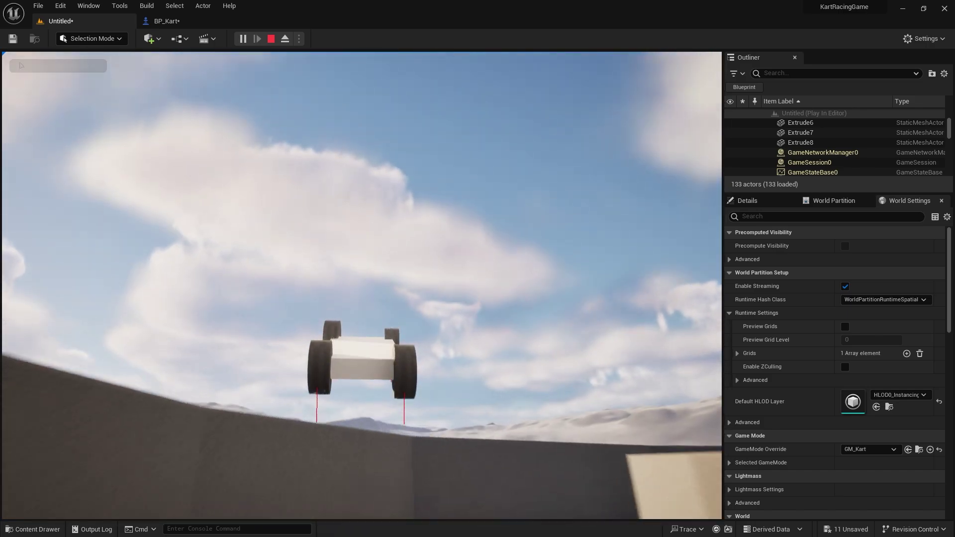
key(d)
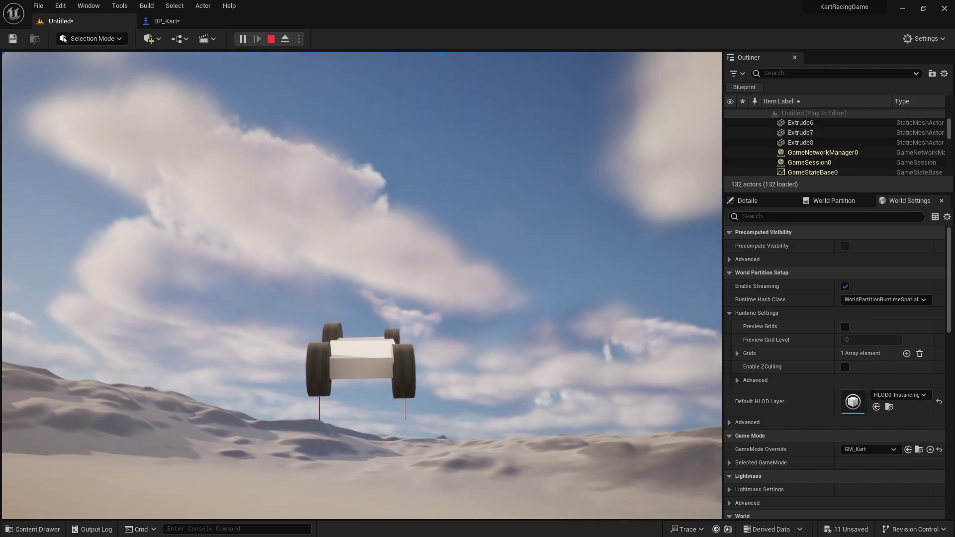
key(Escape)
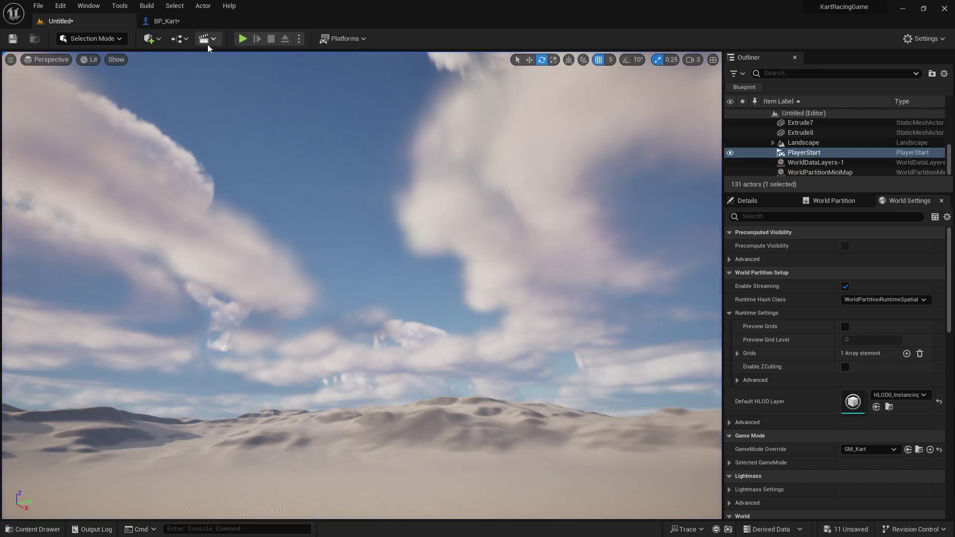
In BP_Kart's Accelerate Kart function, set the constant in the acceleration force's multiply node to 2000
click(184, 26)
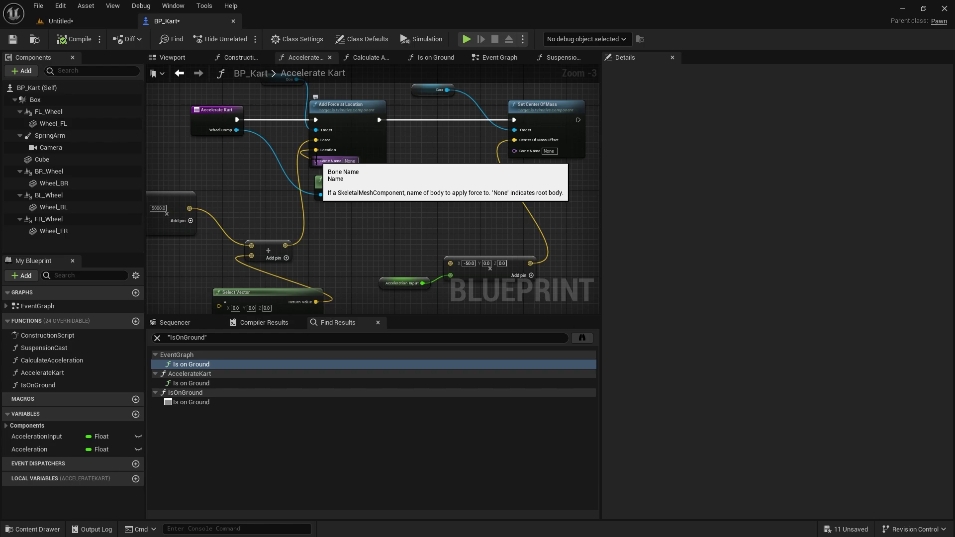
right_drag(257, 149, 314, 190)
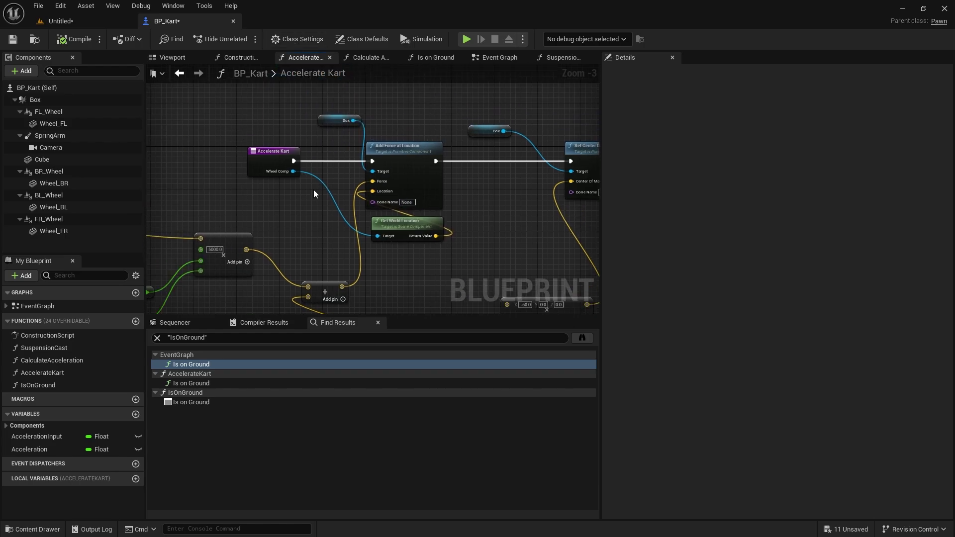
right_drag(270, 227, 350, 151)
scroll(315, 226, up, 3)
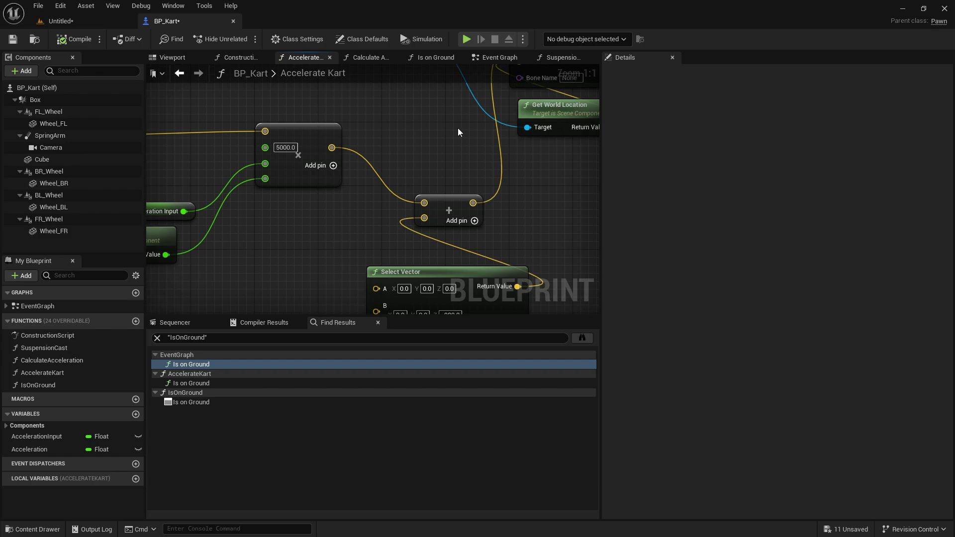
right_drag(311, 235, 395, 244)
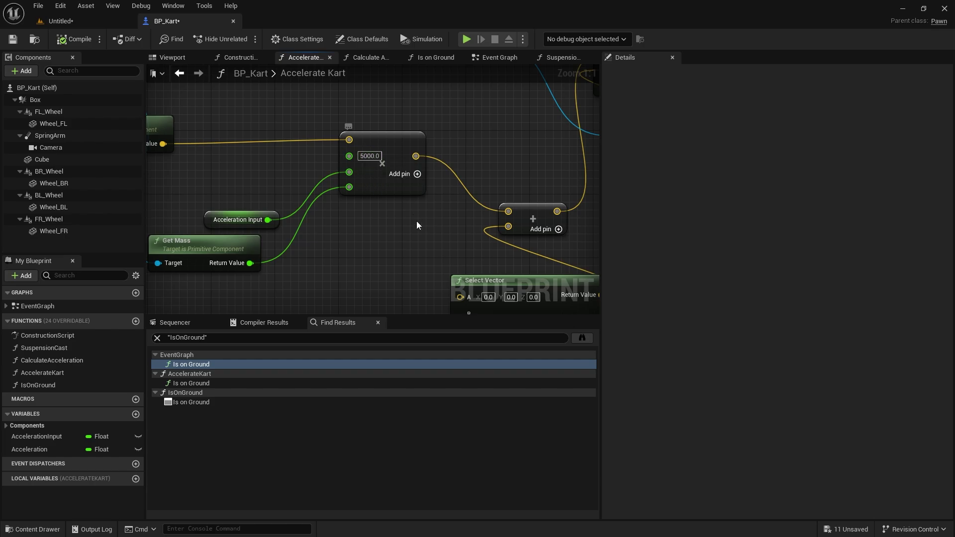
right_drag(417, 225, 285, 128)
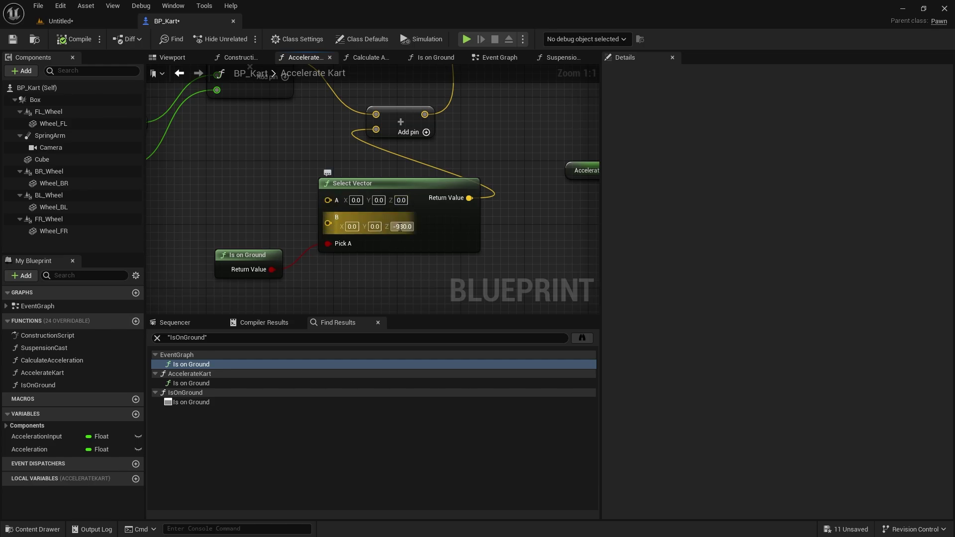
right_drag(396, 226, 478, 330)
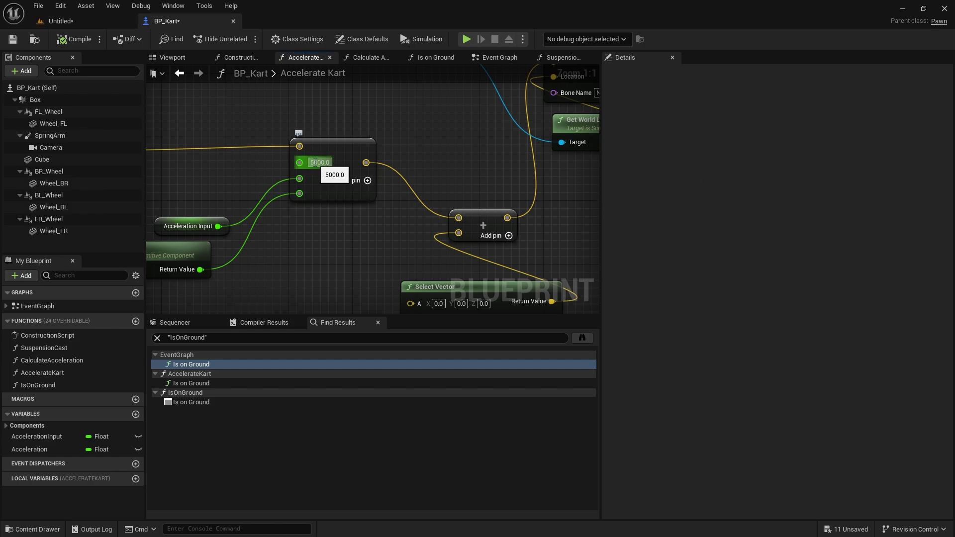
click(314, 164)
key(BackSpace)
text(2)
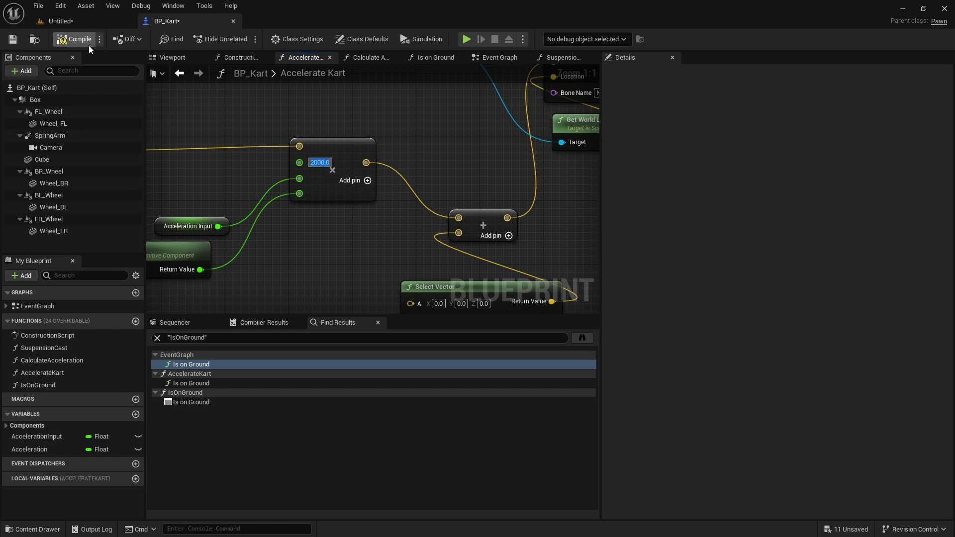
Play the level, drive the kart through the bends and over the ramp to test the new acceleration, and end the session
click(60, 21)
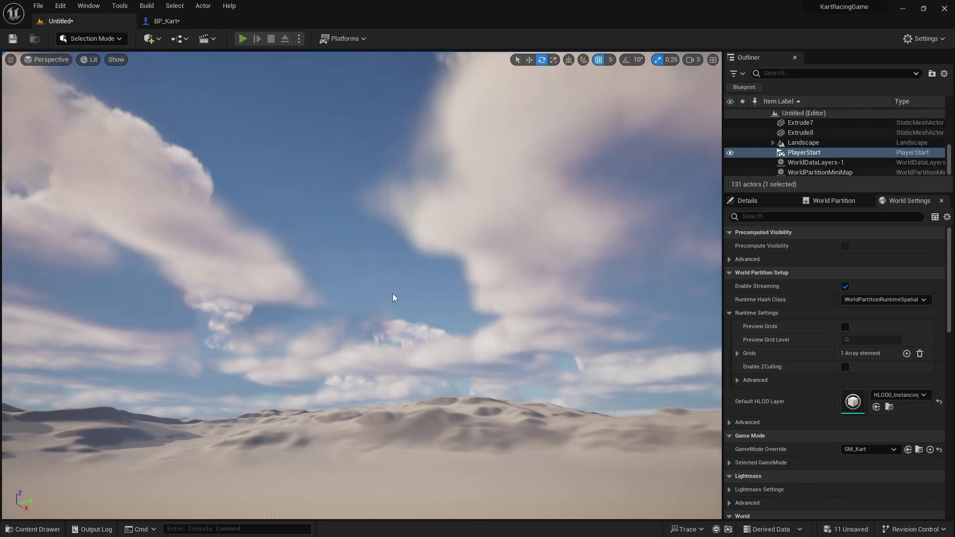
key(alt+p)
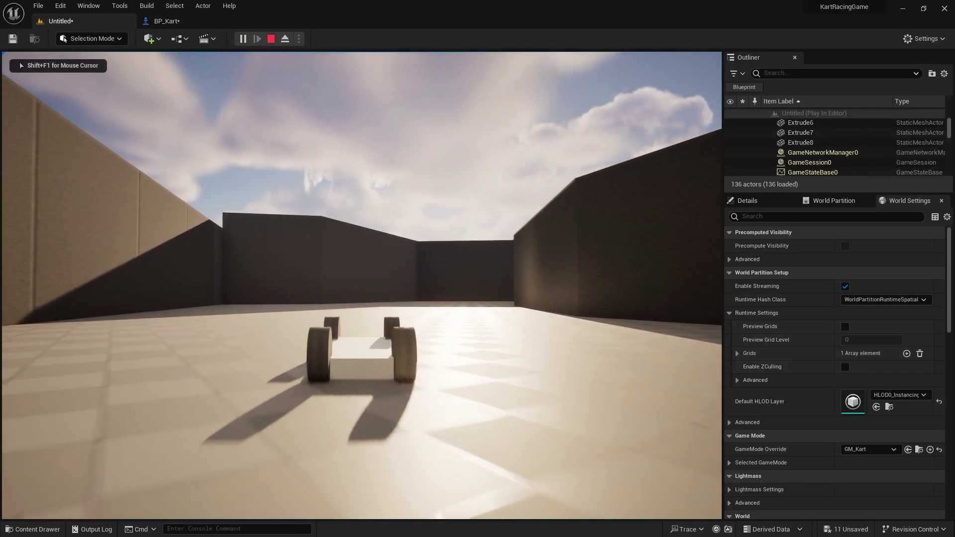
key(w)
key(d)
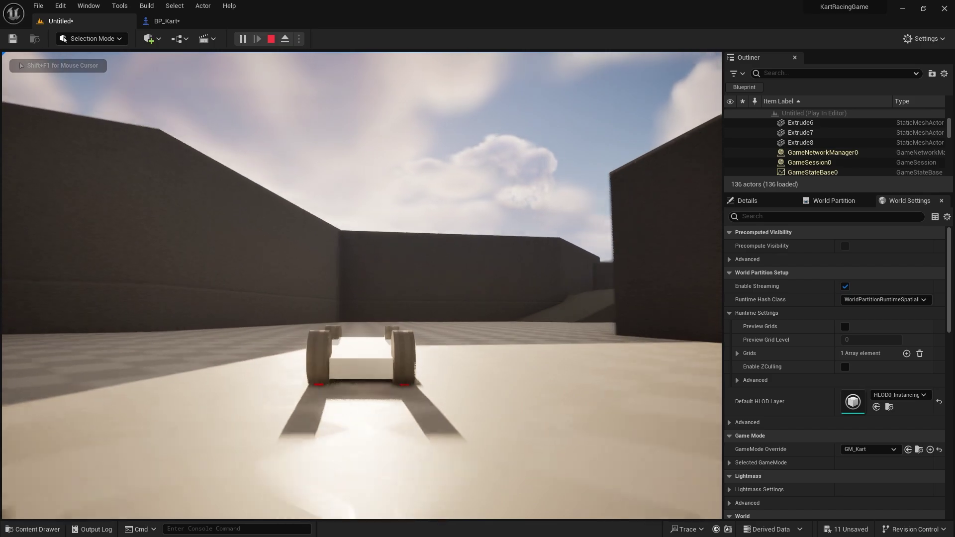
key(w)
key(d)
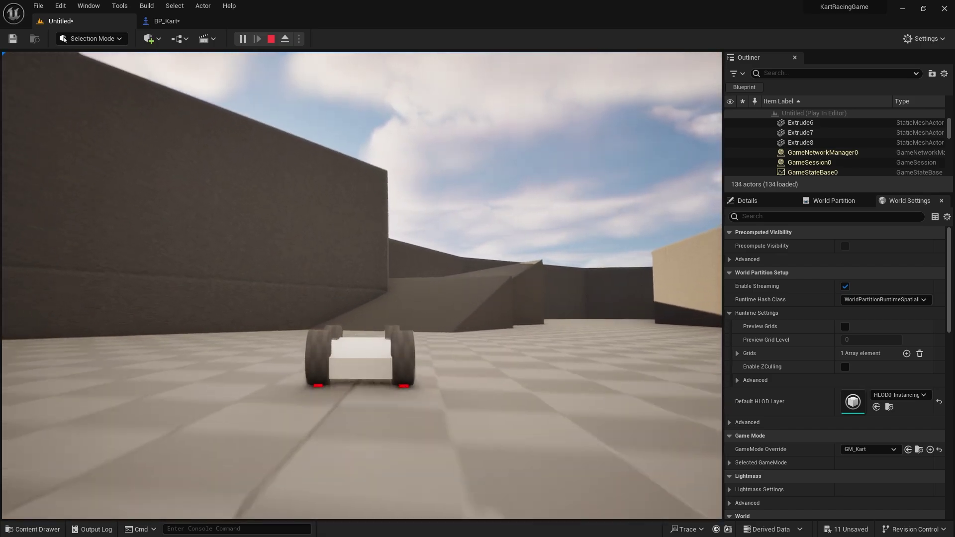
key(w)
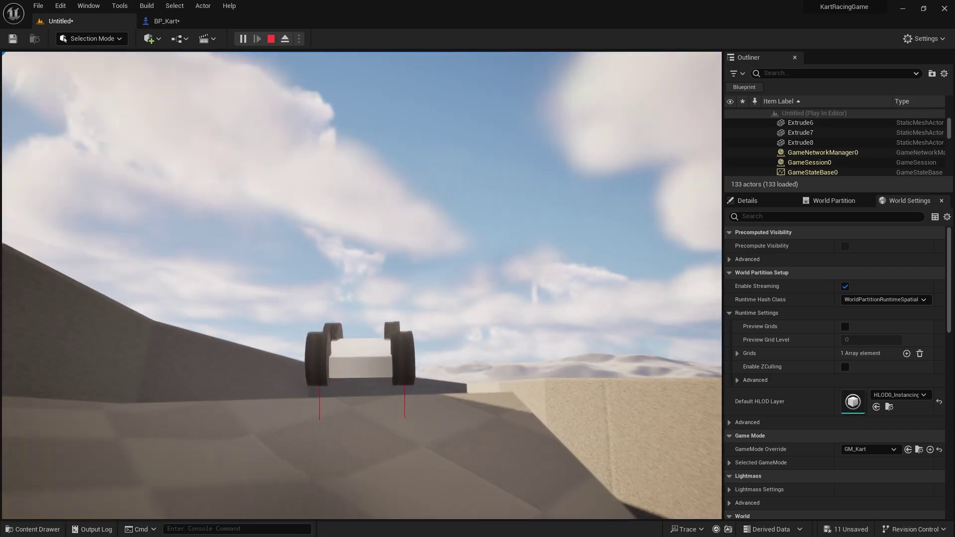
key(d)
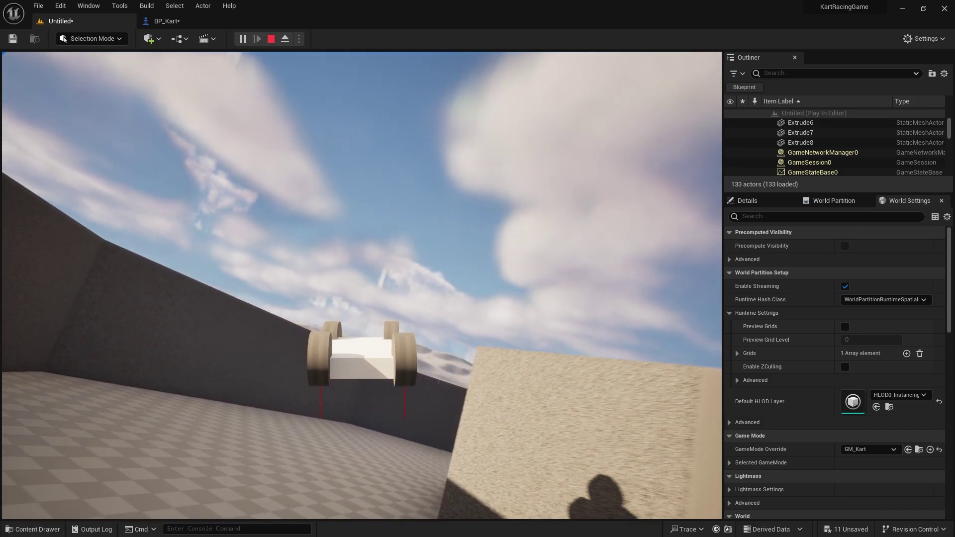
key(w)
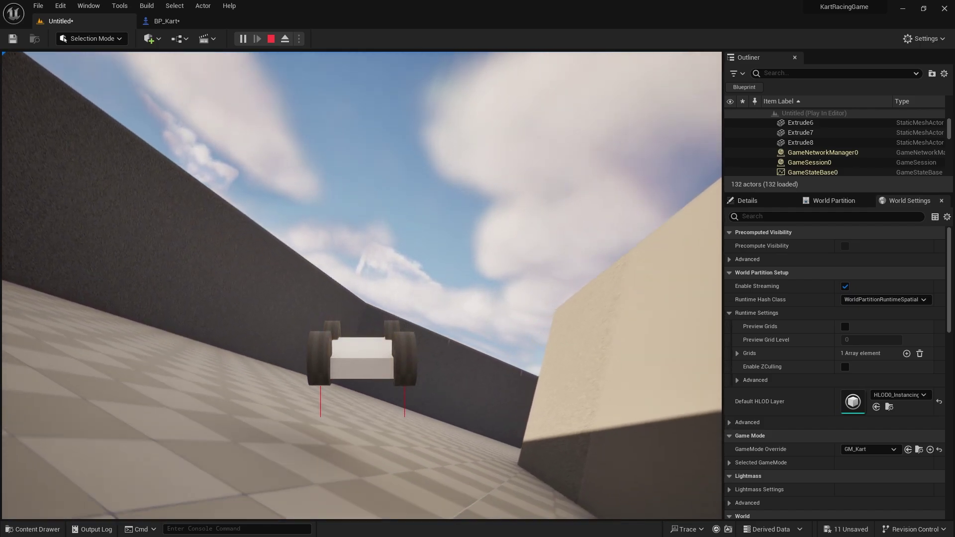
key(w)
key(d)
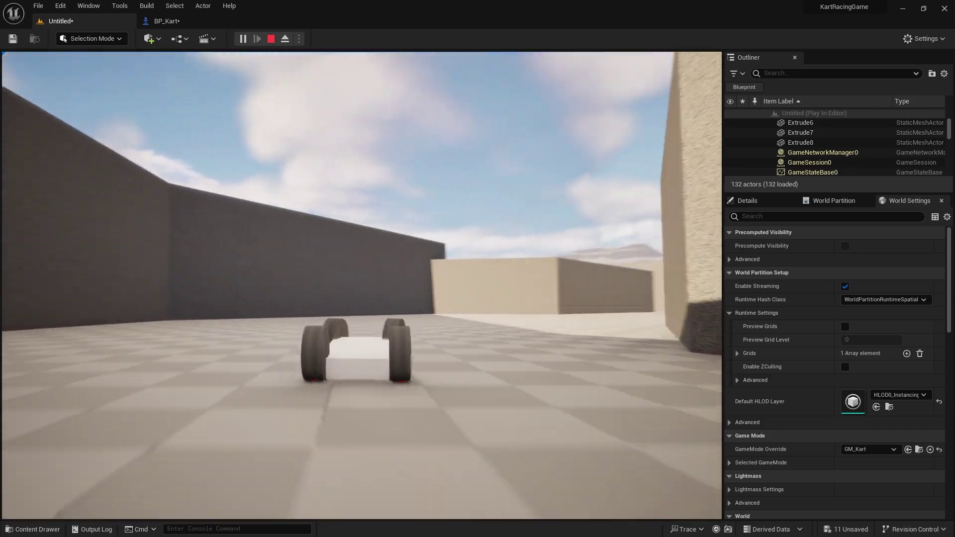
key(w)
key(d)
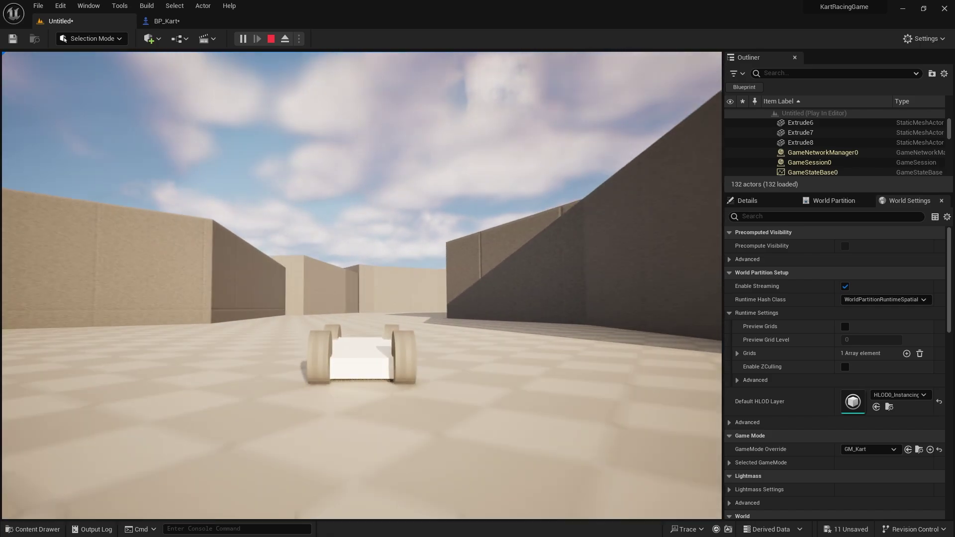
key(Escape)
In BP_Kart's Accelerate Kart function, set the Z value of vector B in the Select Vector node to -10000
click(199, 21)
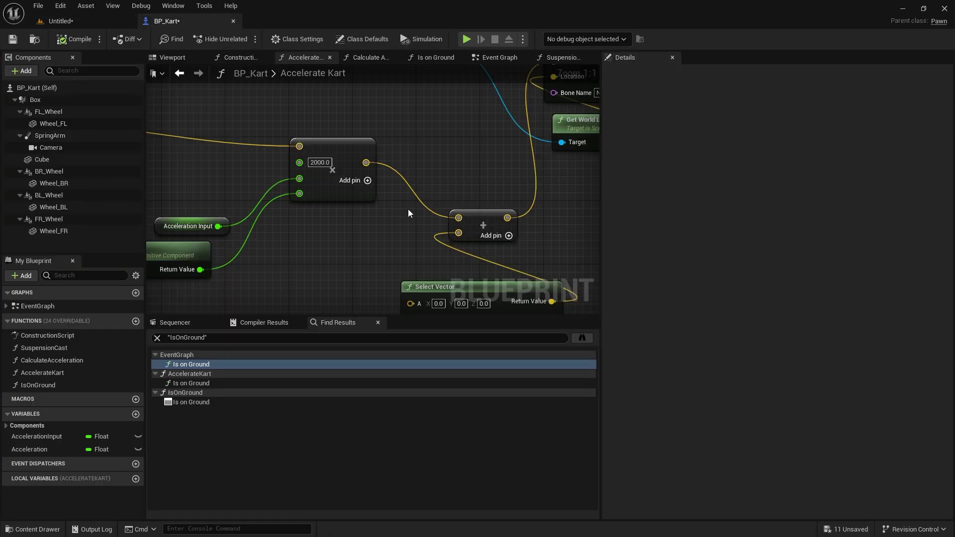
right_drag(462, 243, 372, 127)
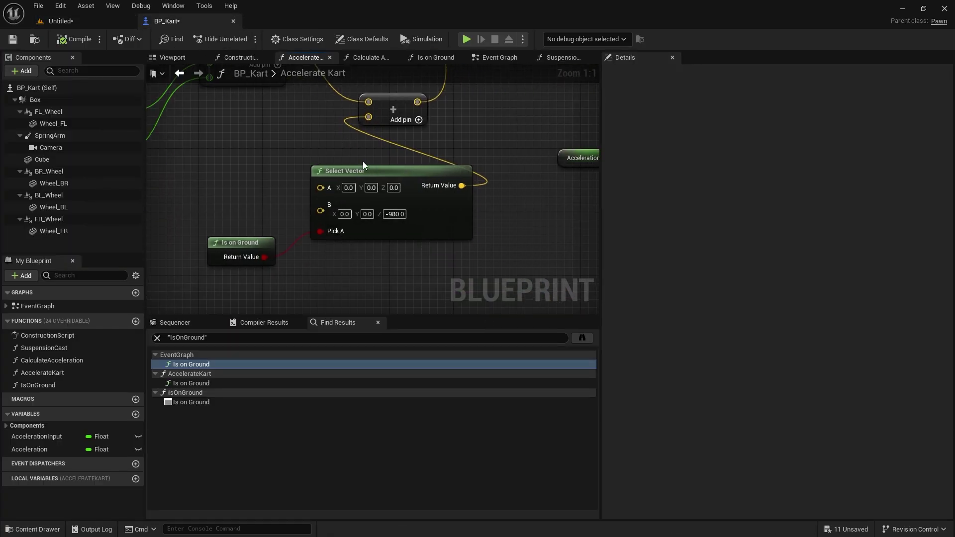
click(384, 215)
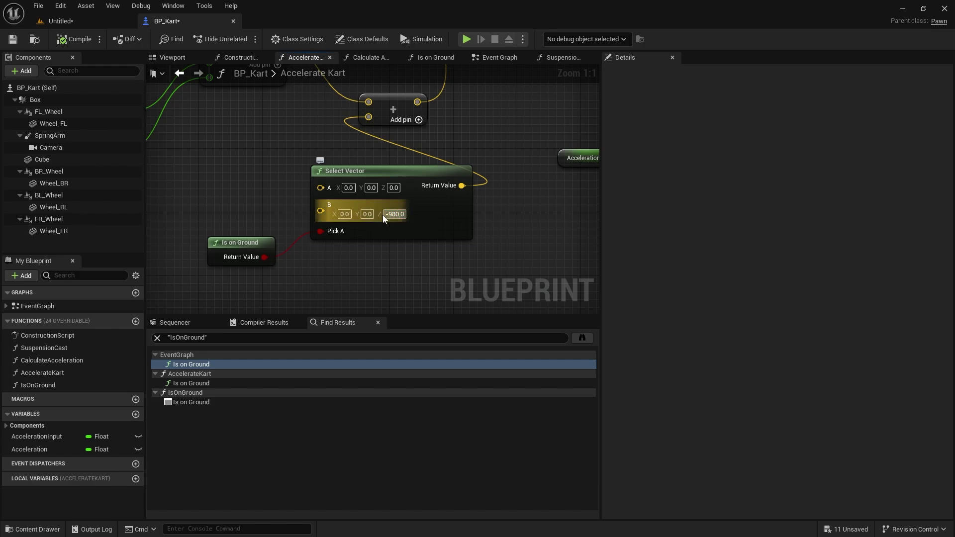
click(395, 214)
key(BackSpace)
key(BackSpace)
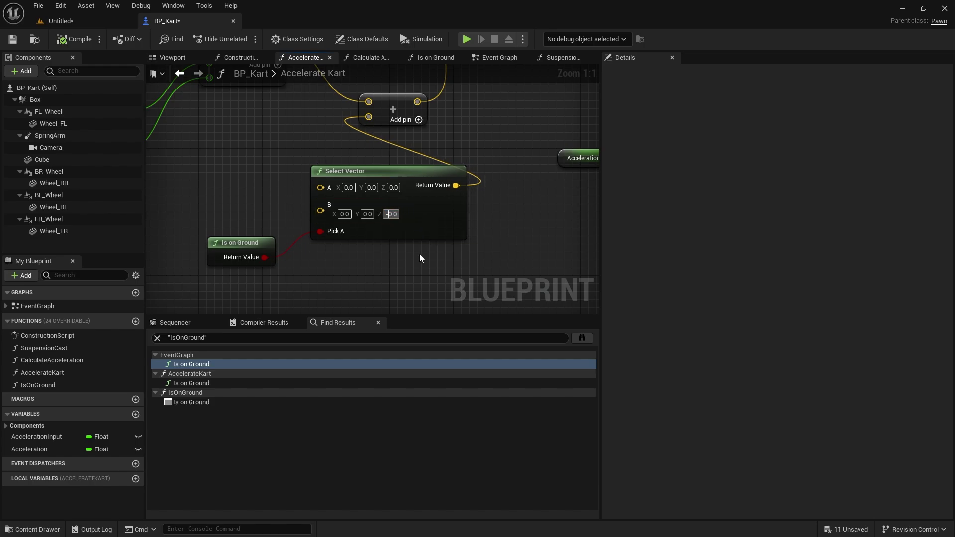
text(1)
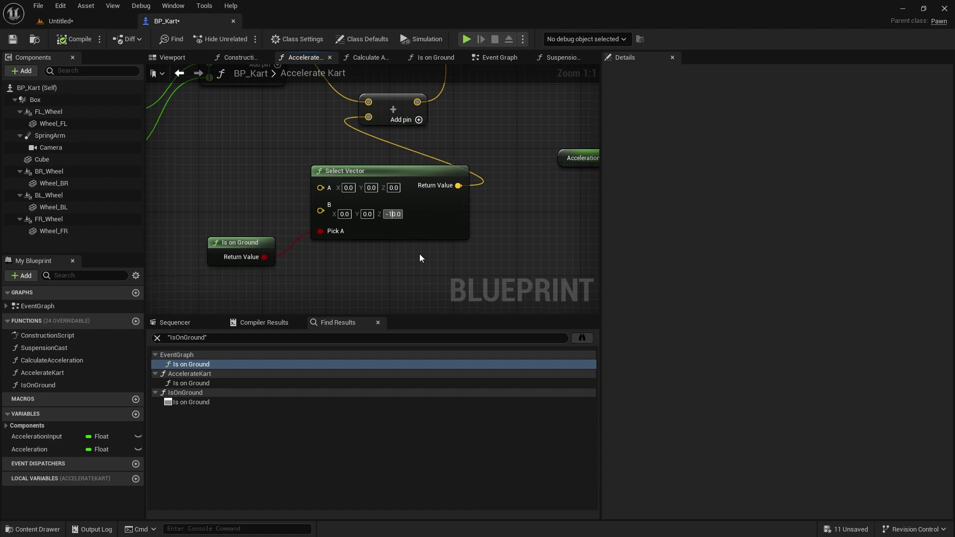
text(000)
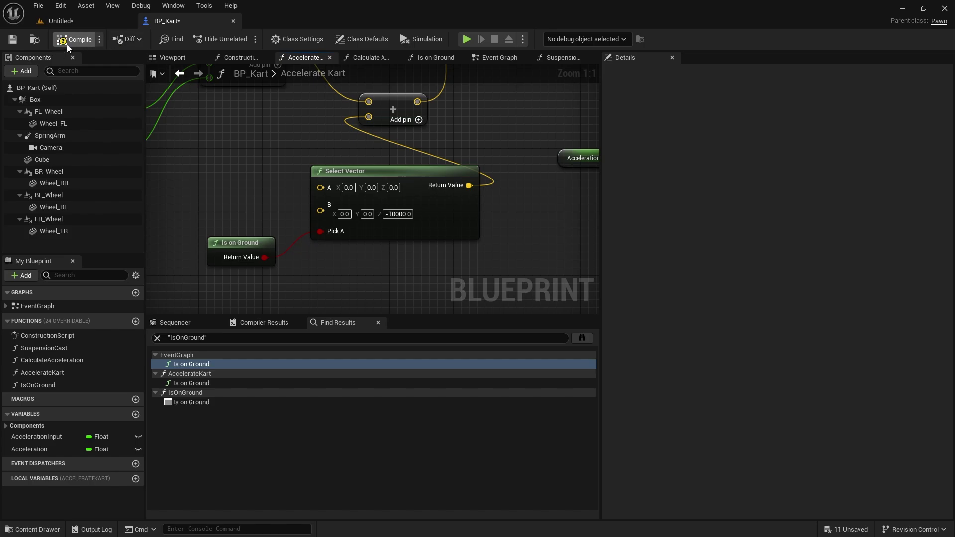
Play the level again, drive the kart over the ramp to test the stronger downward force in the air, and end the session
click(60, 21)
click(242, 38)
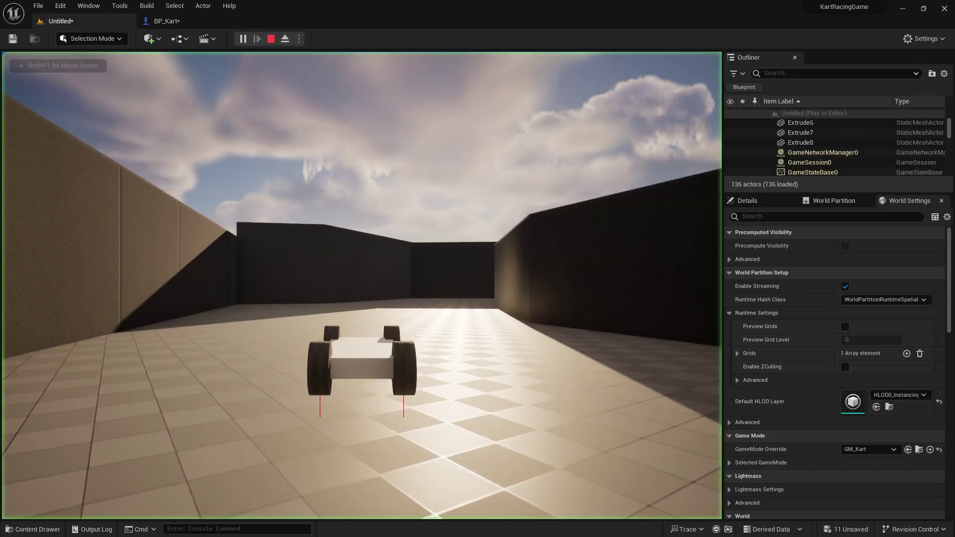
key(w)
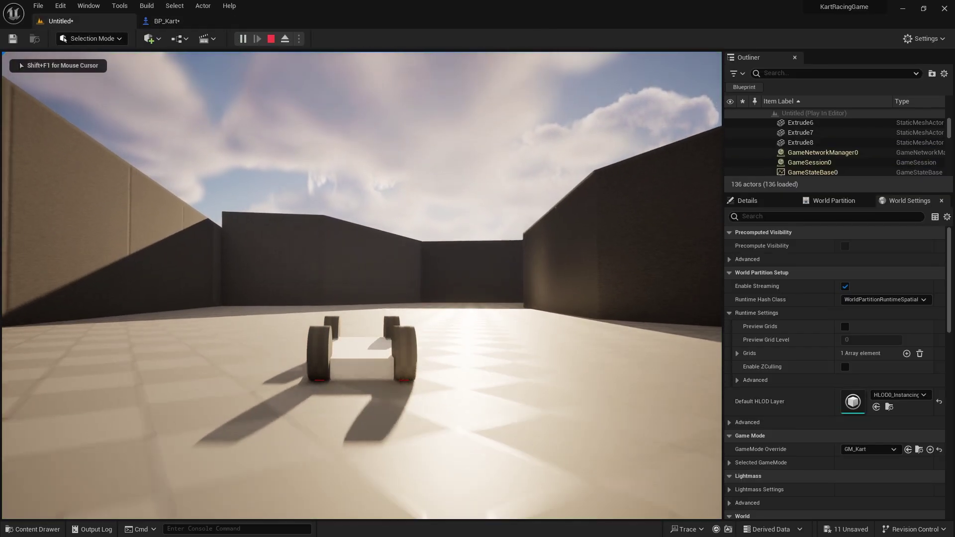
key(d)
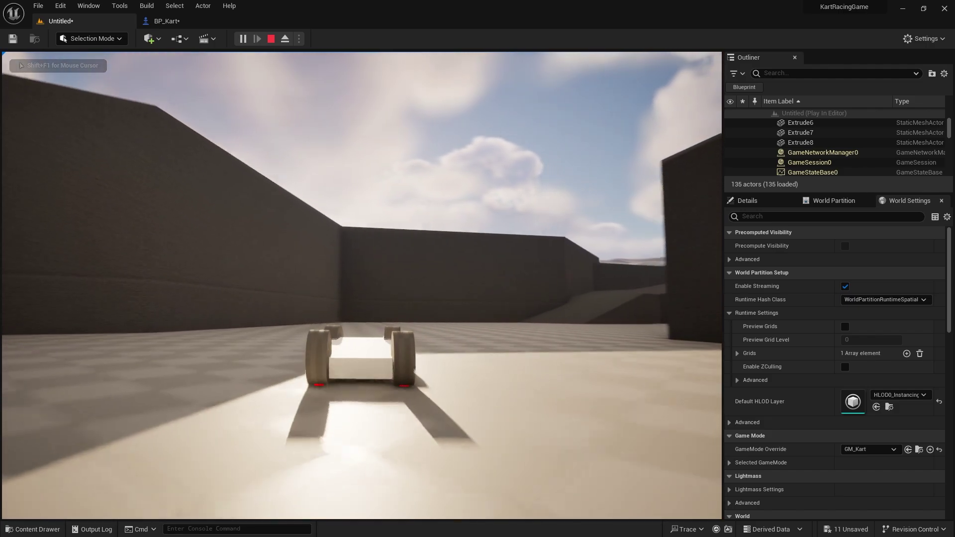
key(d)
key(d)
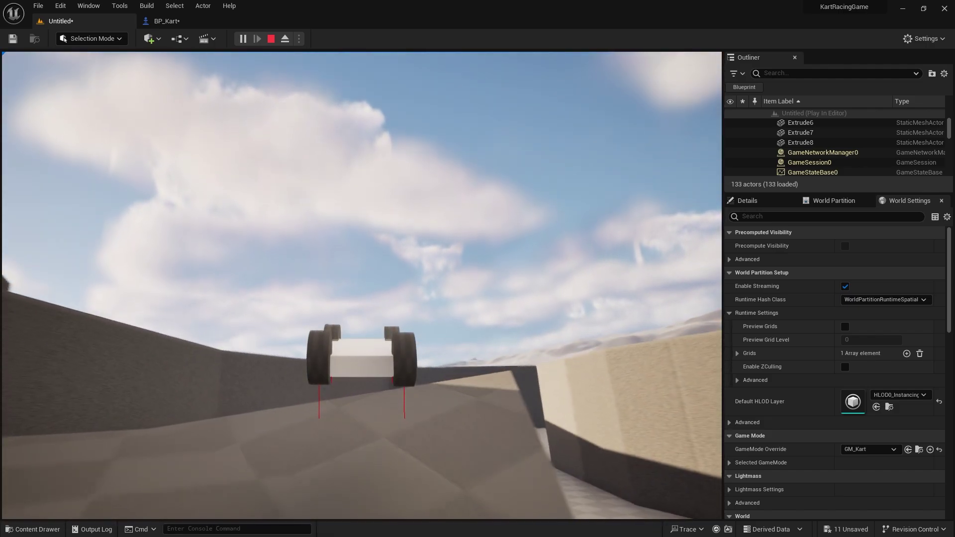
key(d)
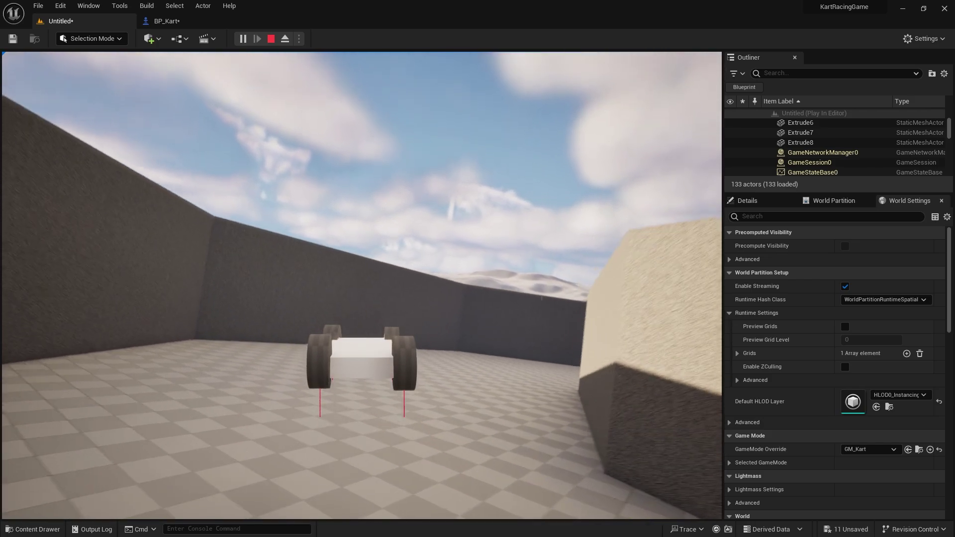
key(d)
key(a)
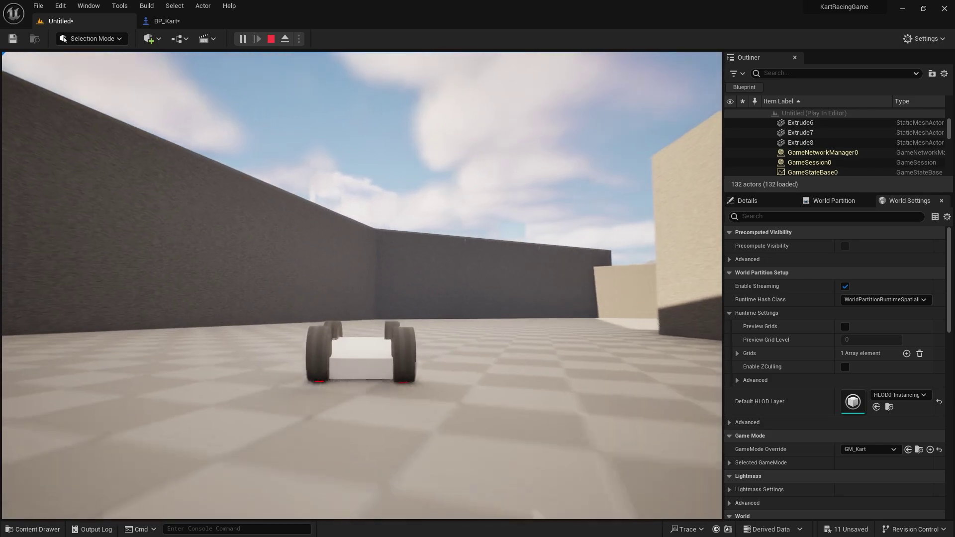
key(Escape)
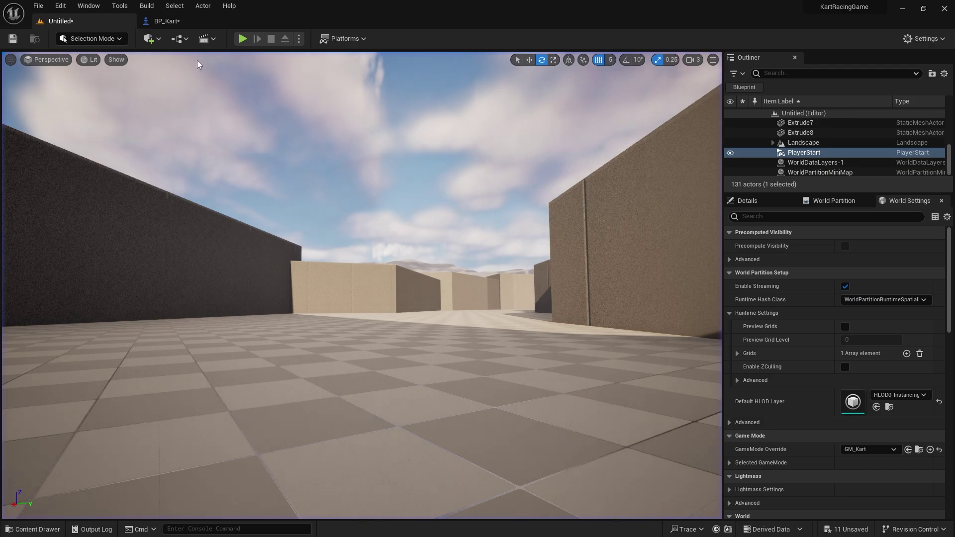
In BP_Kart, change the leading digit of vector B's Z value in the Select Vector node
click(166, 21)
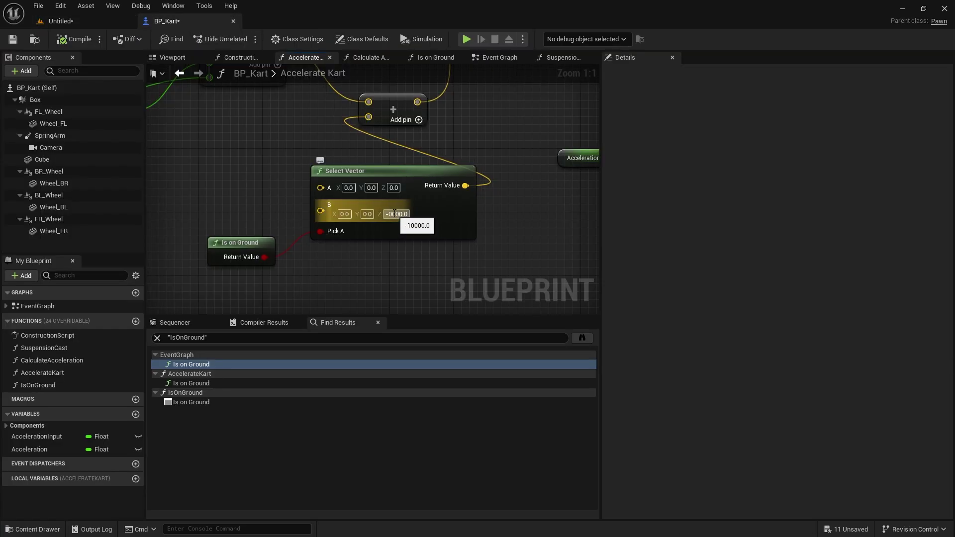
Play the level, drive the kart around the track and over the ramp repeatedly with the changed downward force, and end the session
click(62, 26)
key(alt+p)
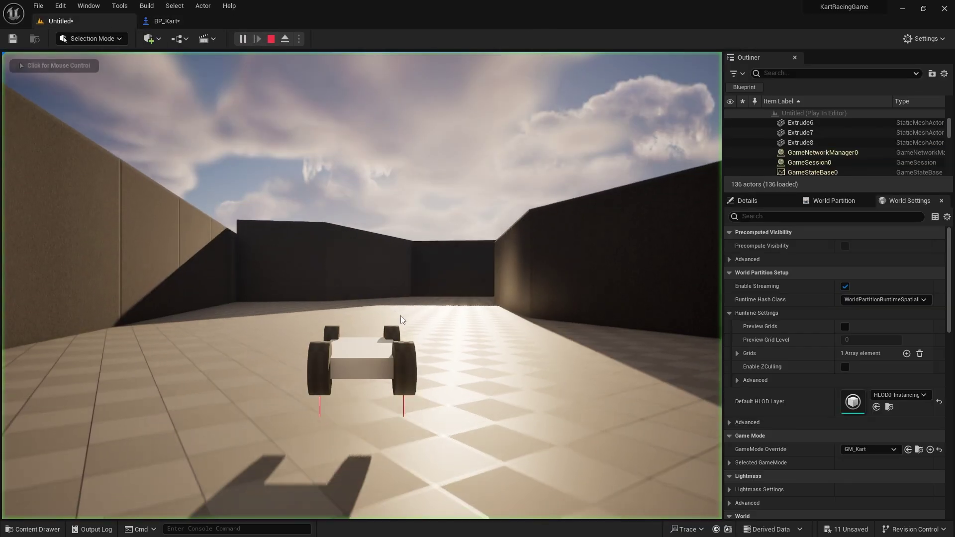
key(w)
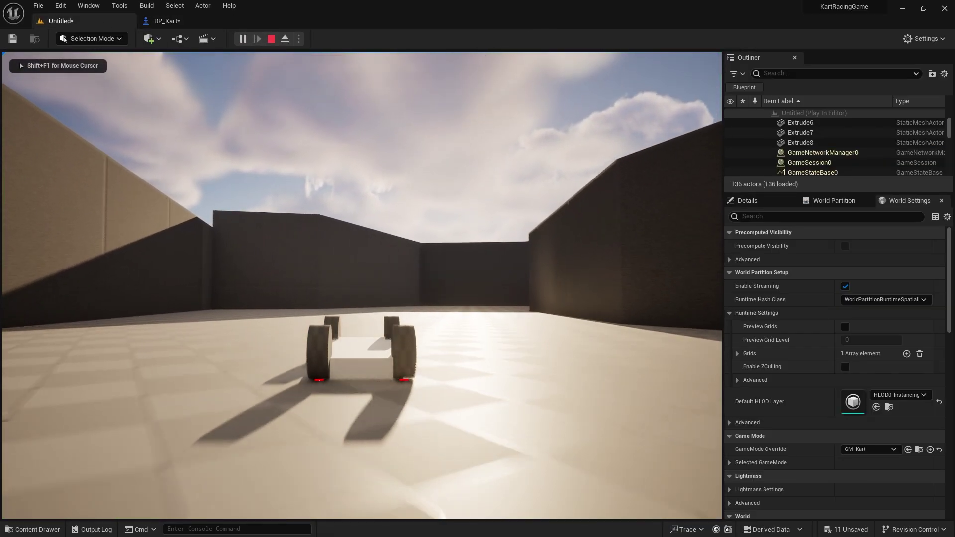
key(d)
key(w)
key(d)
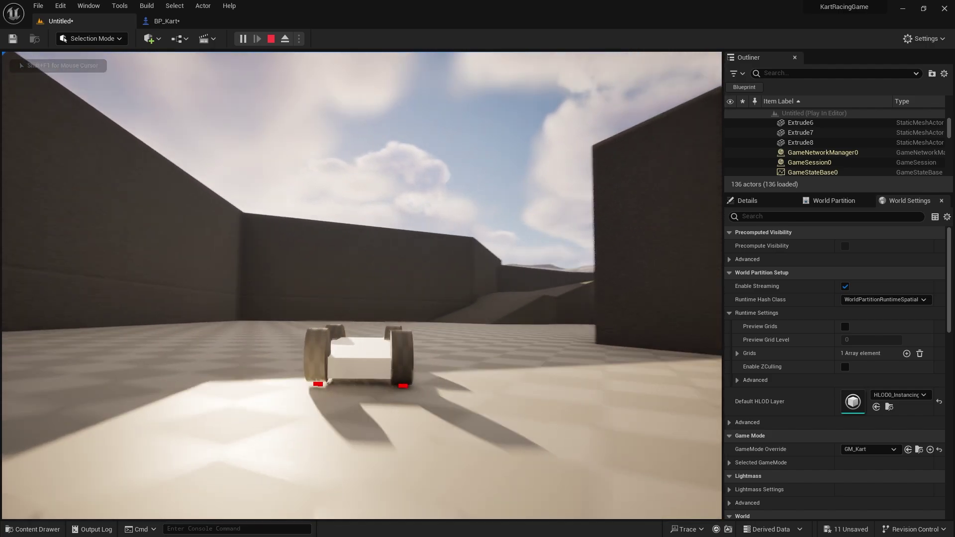
key(w)
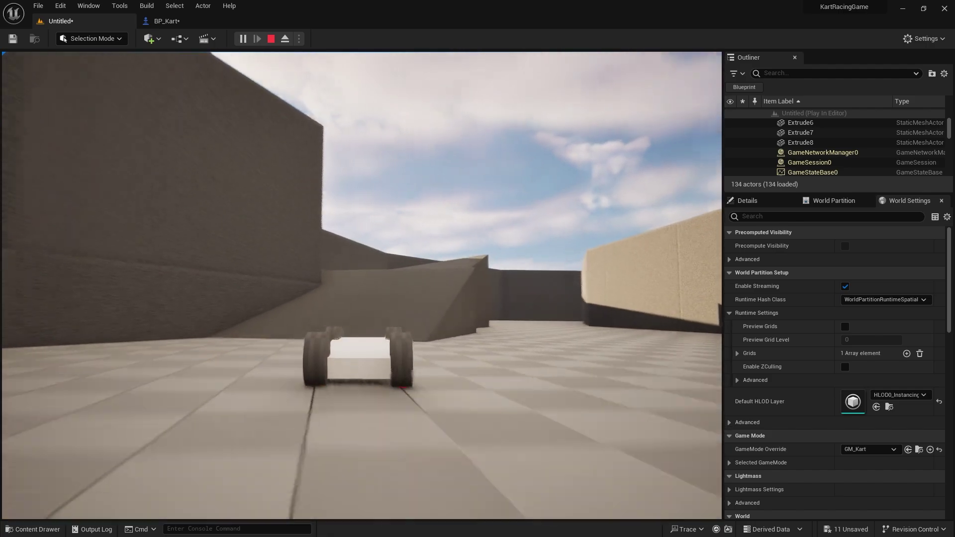
key(w)
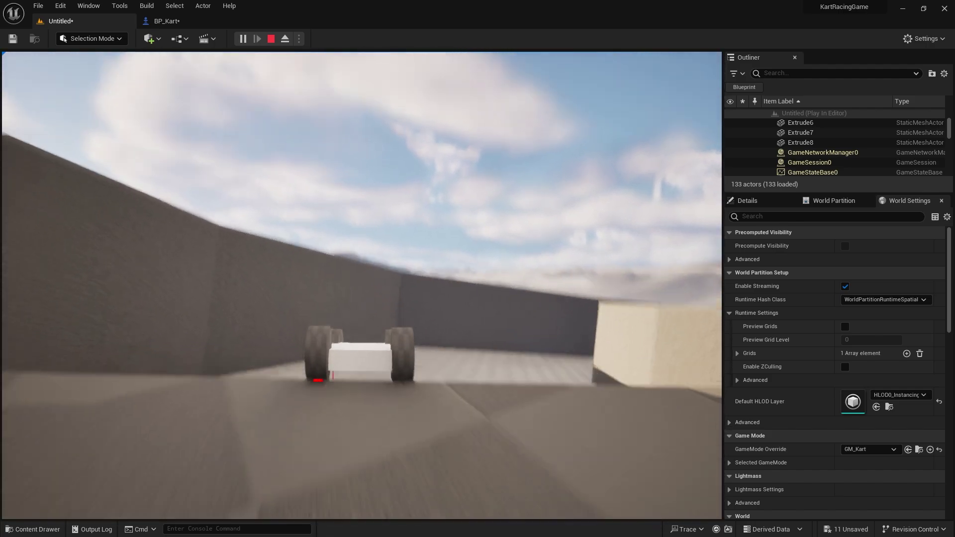
key(w)
key(d)
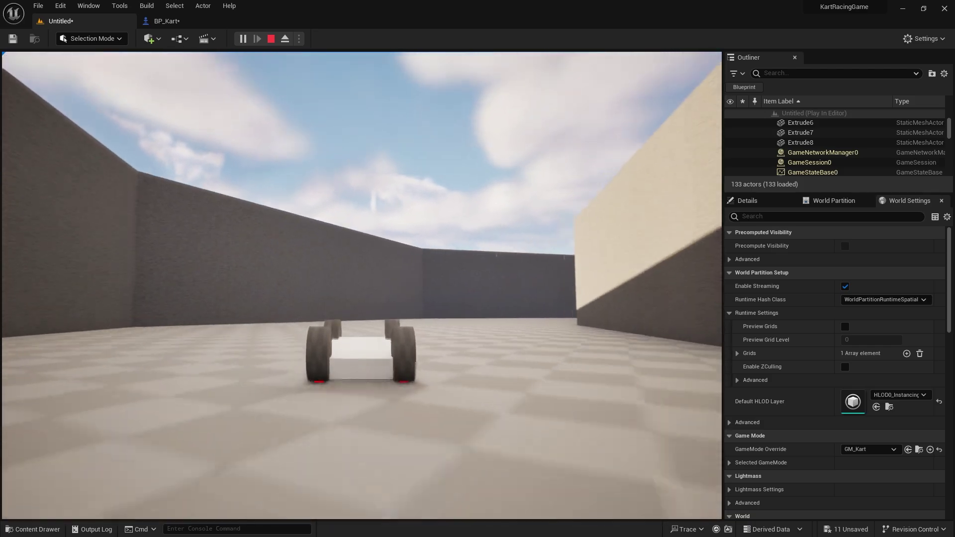
key(w)
key(d)
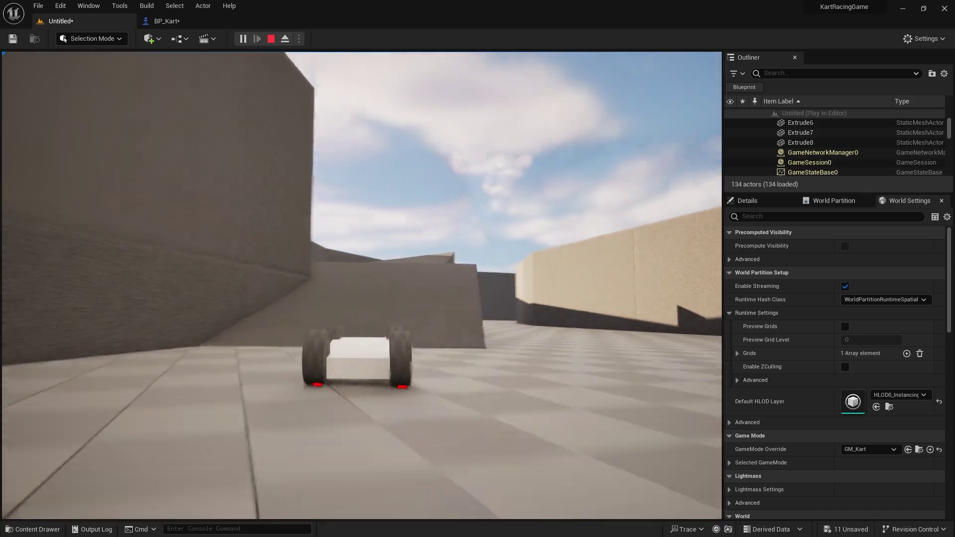
key(w)
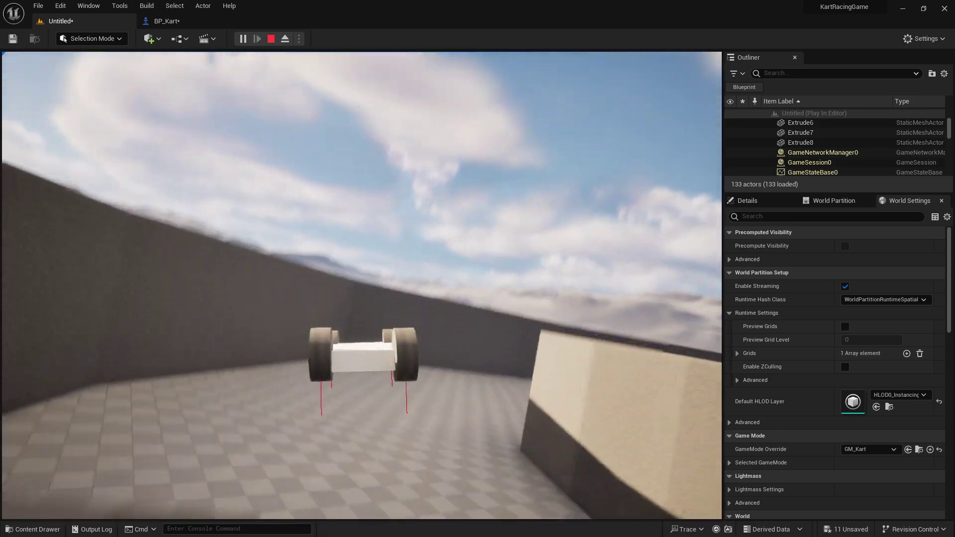
key(w)
key(d)
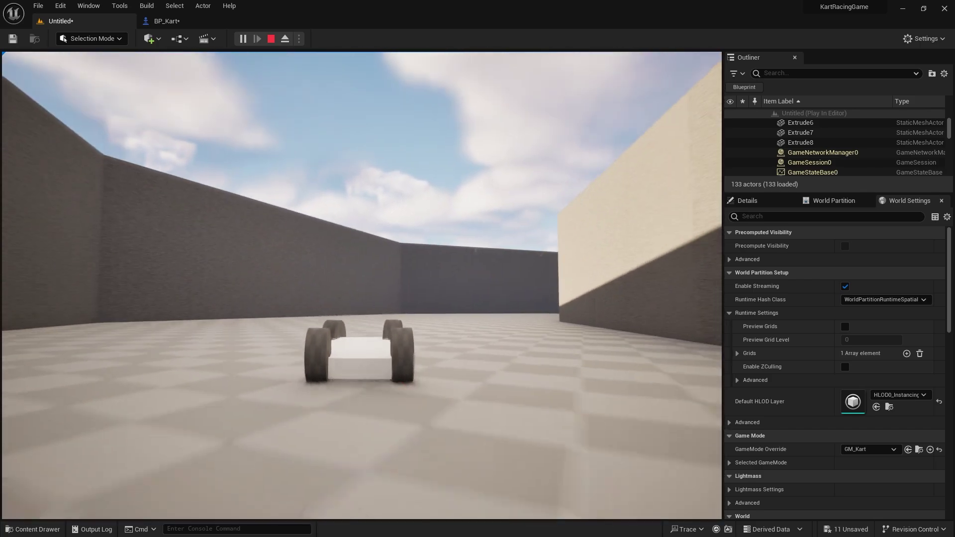
key(w)
key(d)
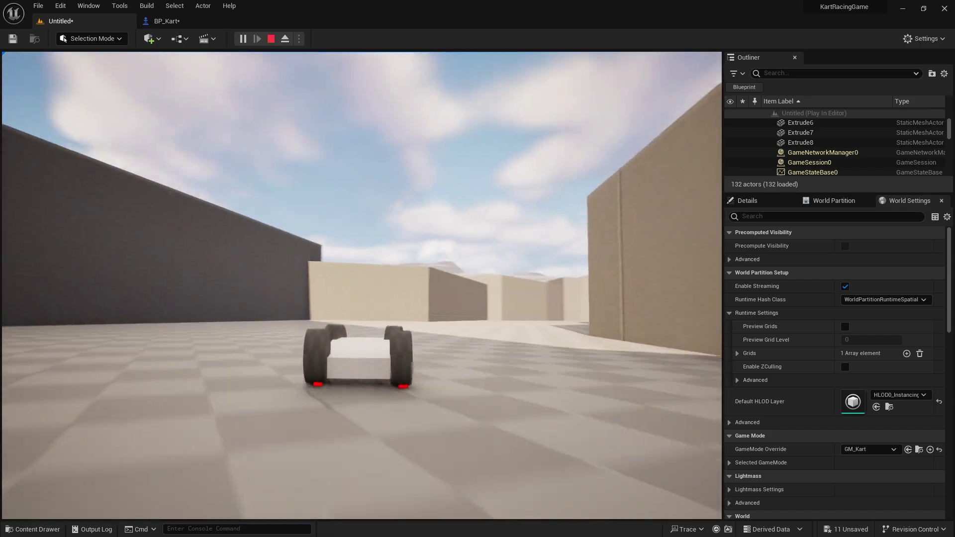
key(w)
key(d)
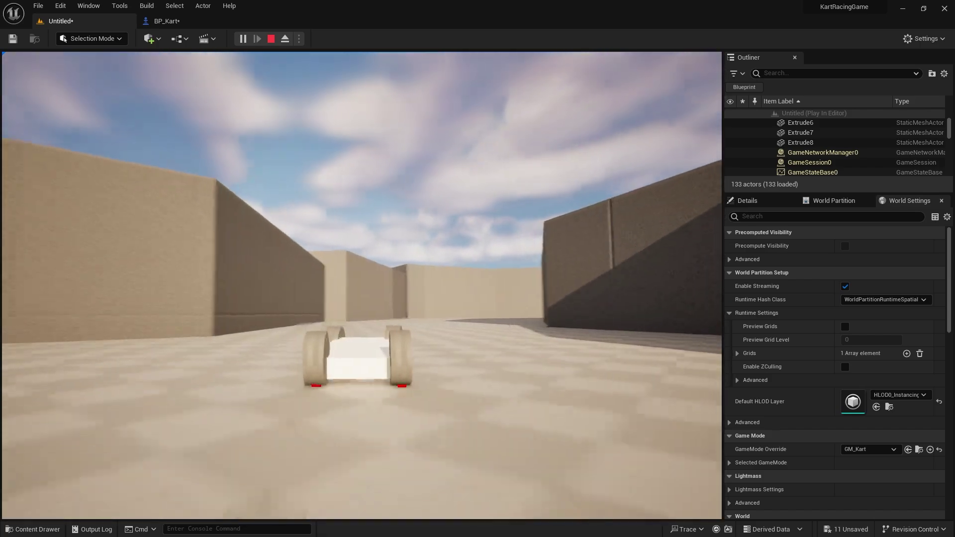
key(Escape)
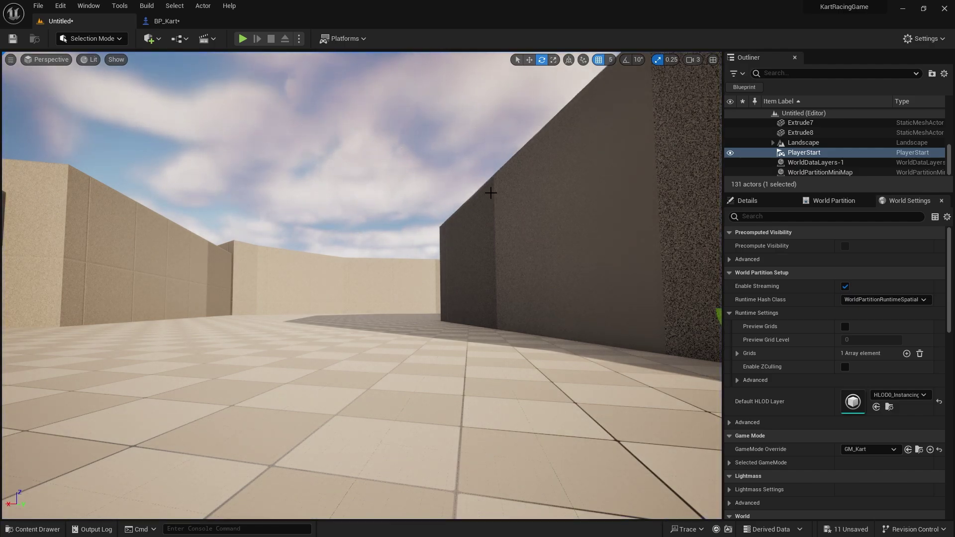
click(182, 27)
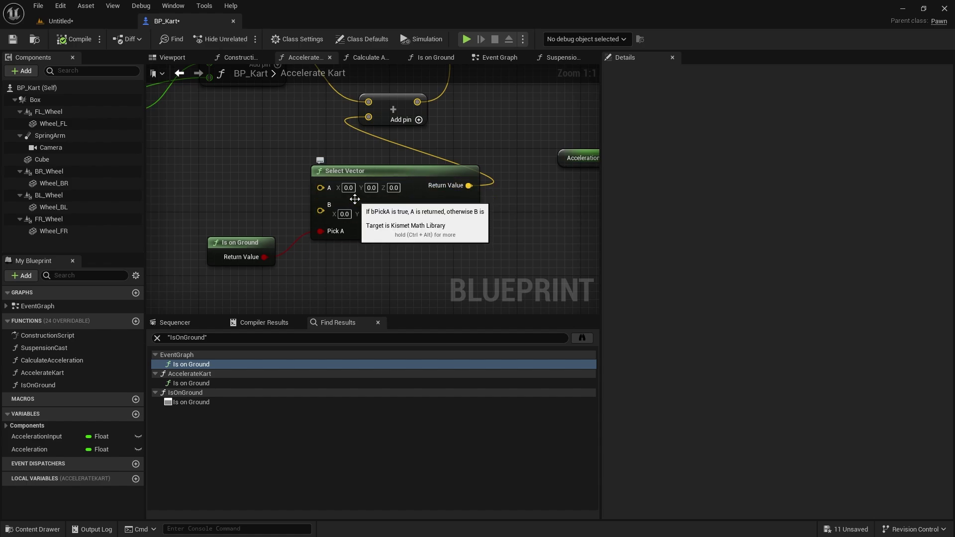
click(62, 22)
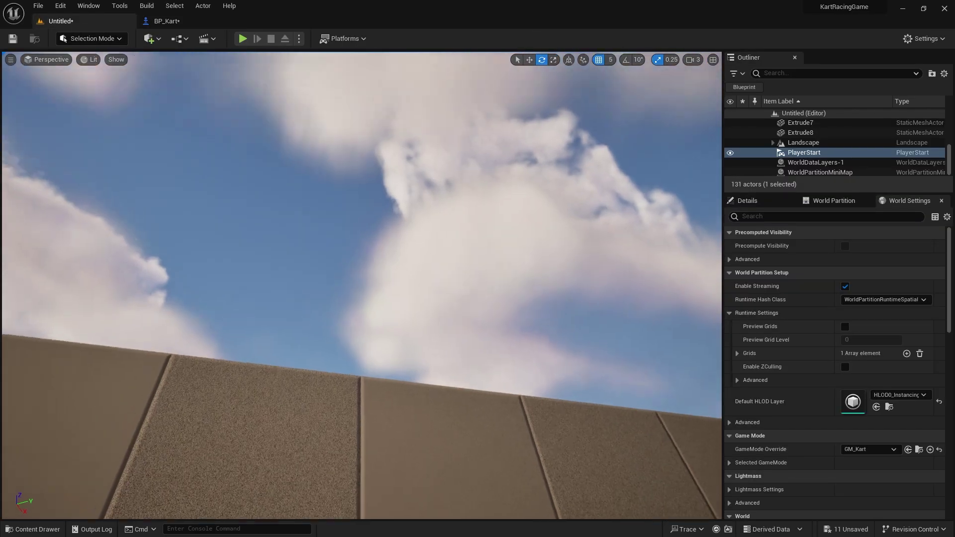
right_drag(362, 285, 478, 388)
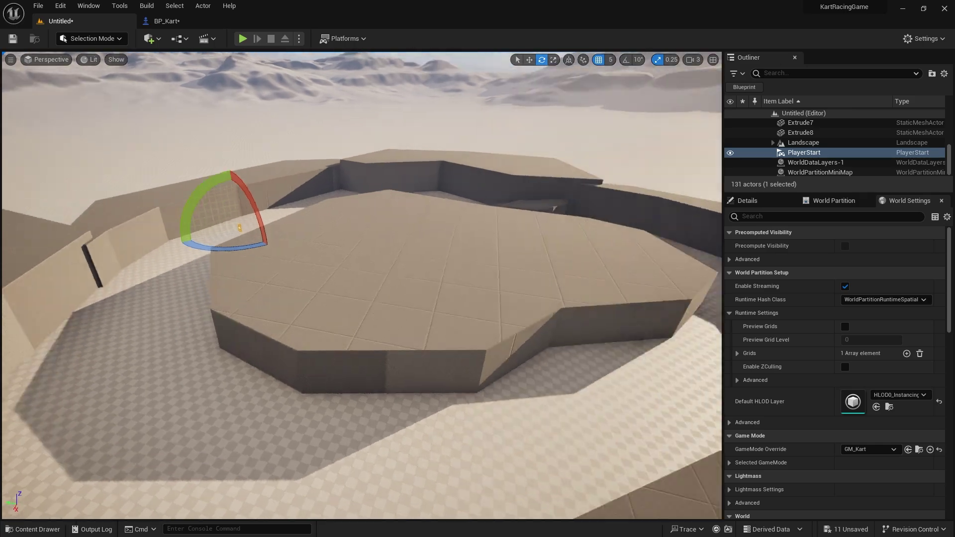
right_drag(462, 279, 278, 314)
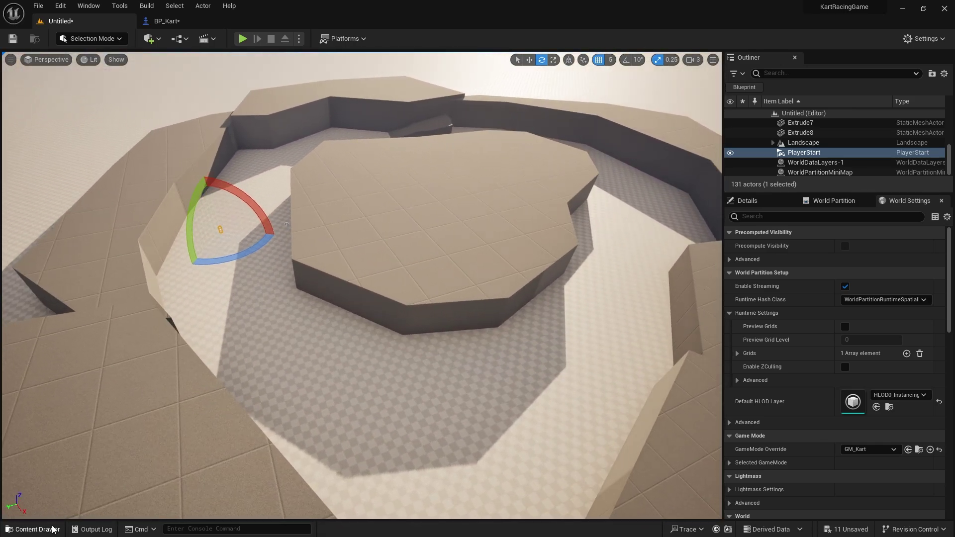
Create an Actor-based Blueprint Class named BP_TrackSpline in the Content folder
click(35, 530)
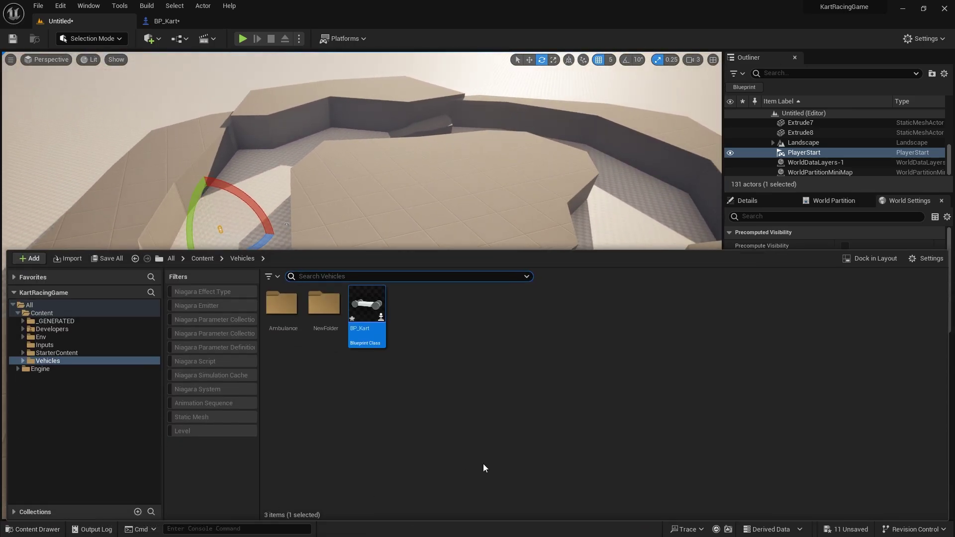
click(222, 259)
click(207, 258)
right_click(467, 385)
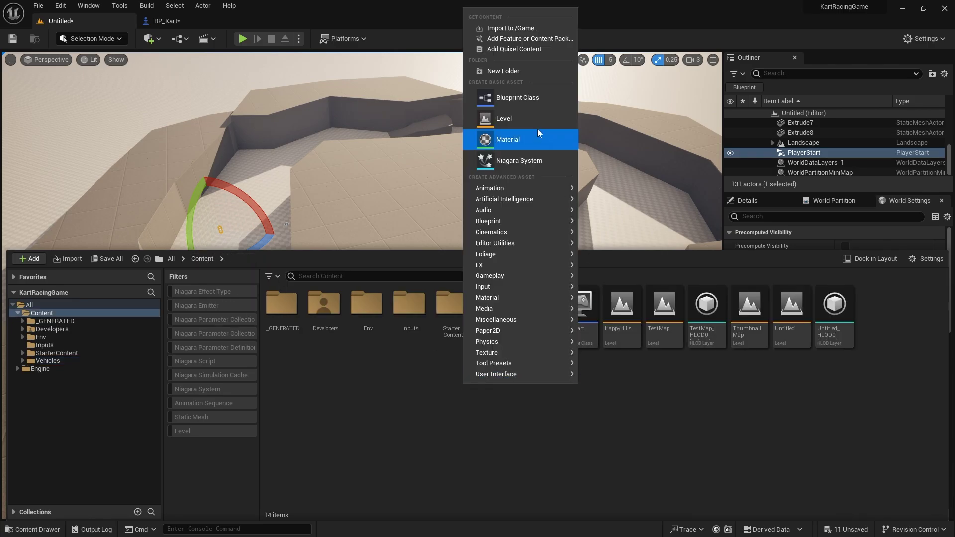
click(510, 99)
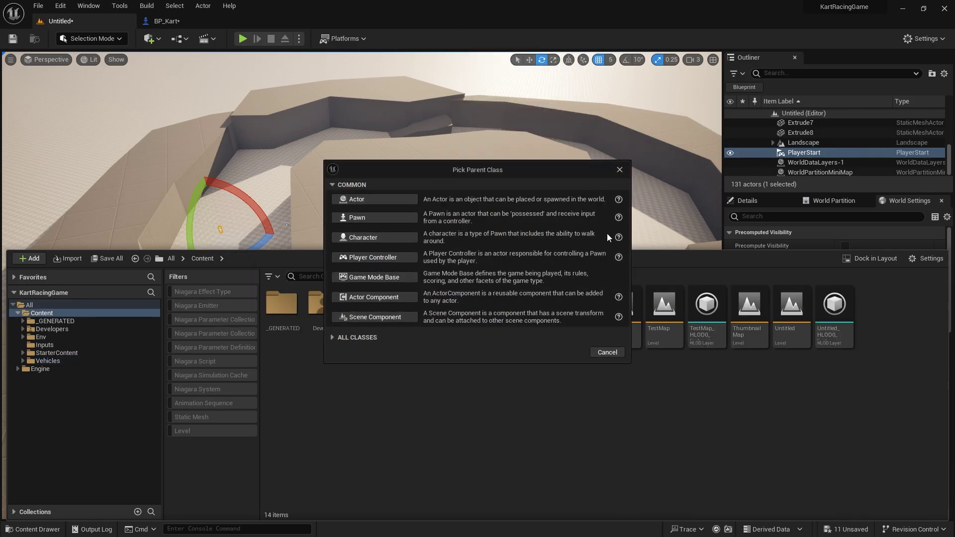
click(375, 199)
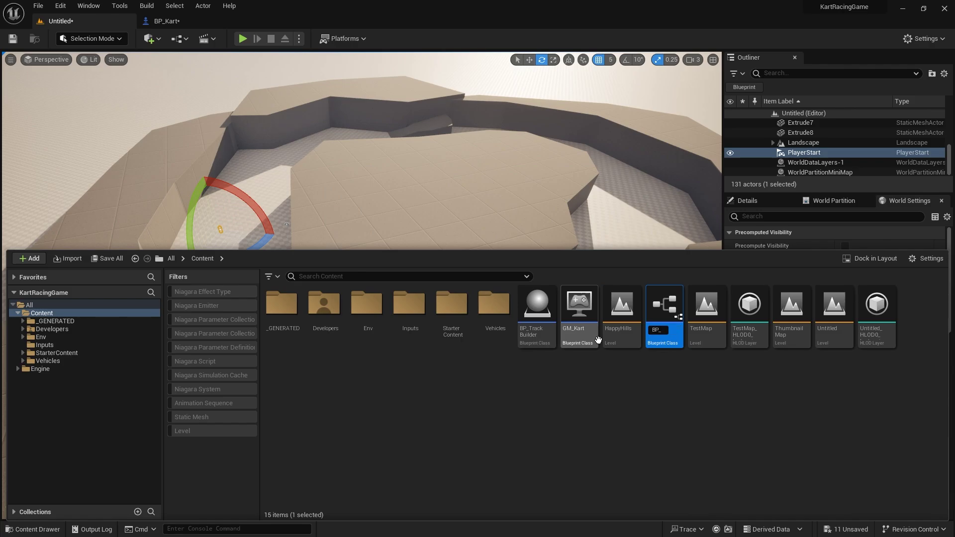
text(P_TrackSp[li)
key(BackSpace)
text(line)
key(Return)
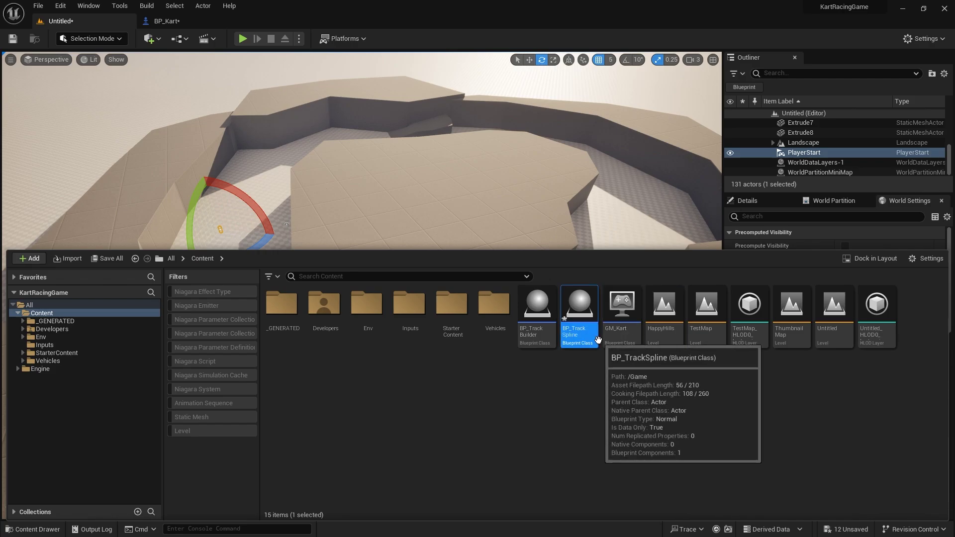
Open BP_TrackSpline and add a Spline component with its default name
double_click(572, 311)
click(796, 164)
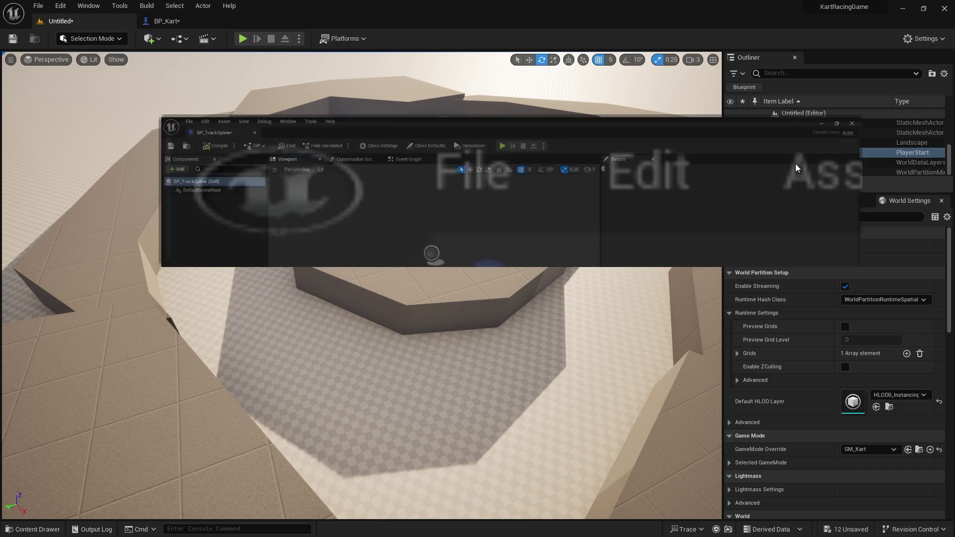
click(32, 73)
text(s)
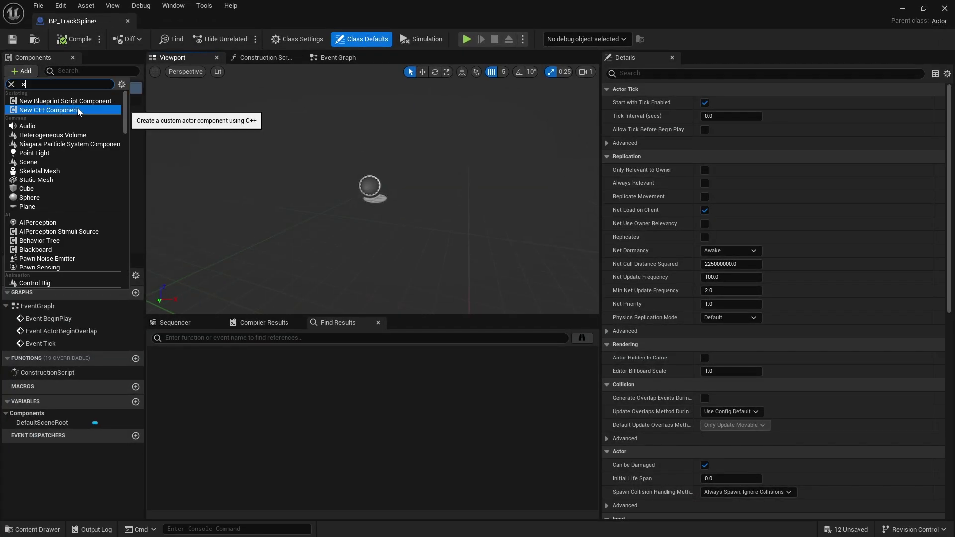
text(pline)
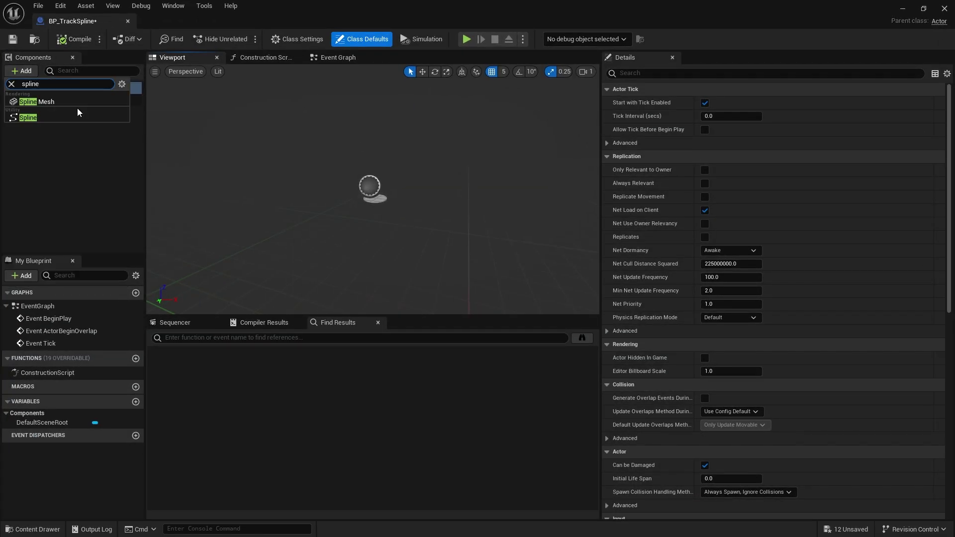
click(39, 118)
key(Return)
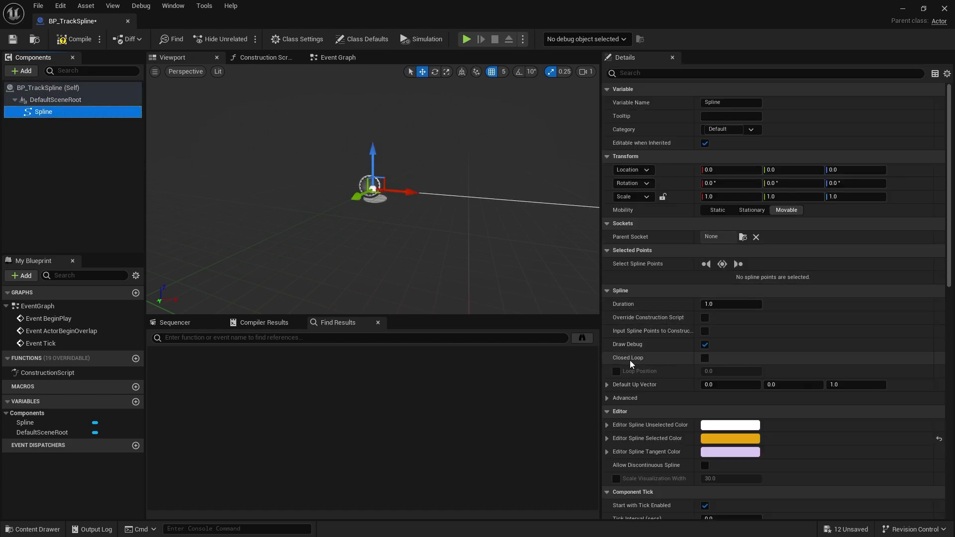
Enable Closed Loop on the Spline and extend it to four points, adding ones at about X 135, Y -35 and X 71, Y -95
click(706, 358)
right_drag(467, 246, 512, 261)
right_drag(450, 221, 427, 240)
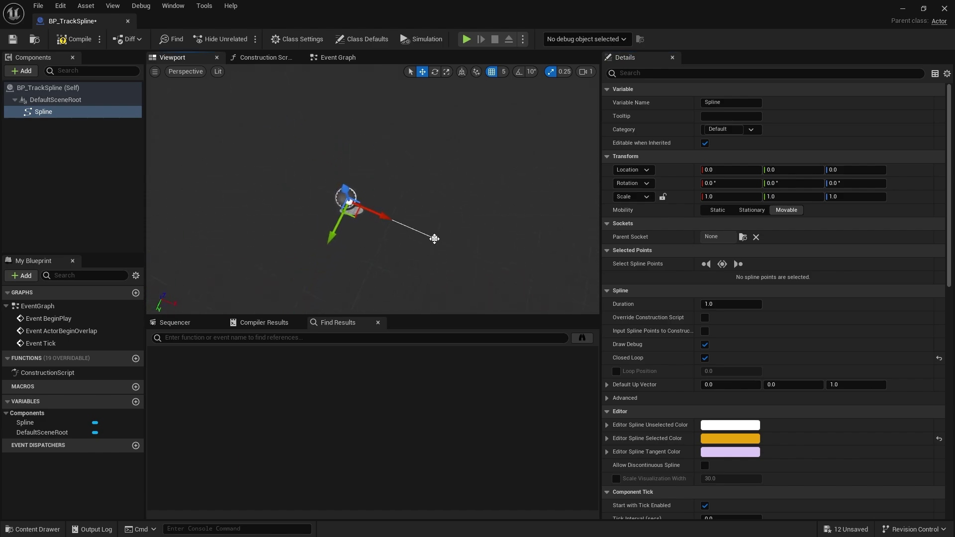
click(434, 239)
drag(442, 255, 488, 243)
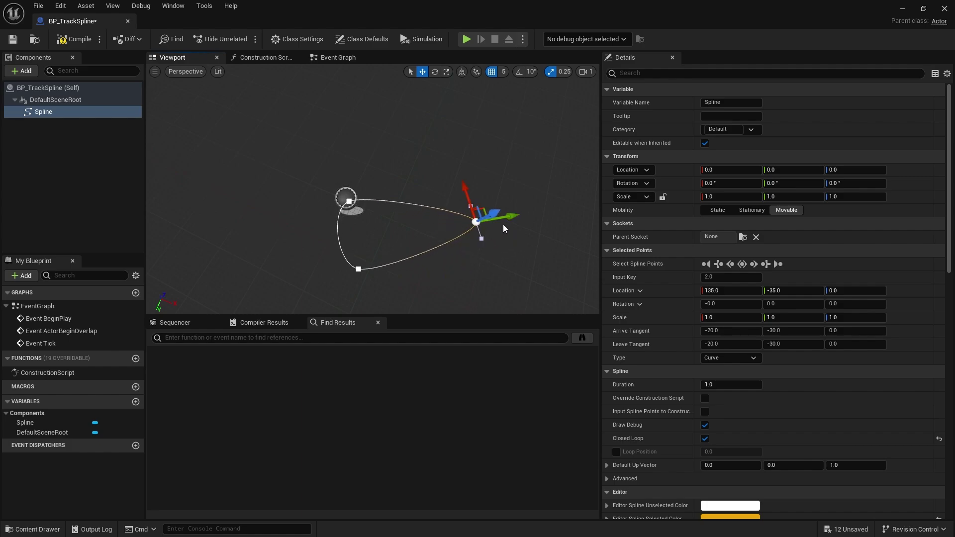
alt+drag(483, 208, 444, 143)
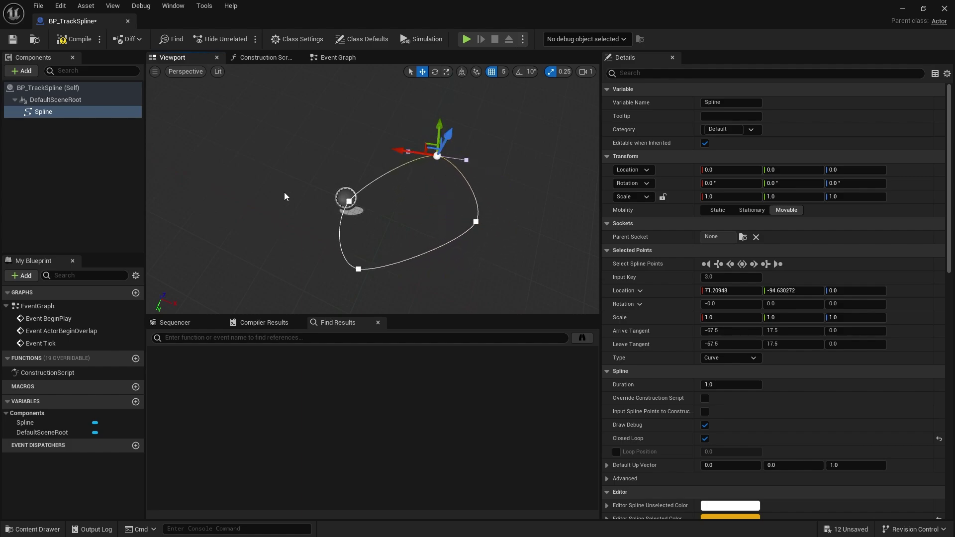
right_drag(401, 164, 348, 187)
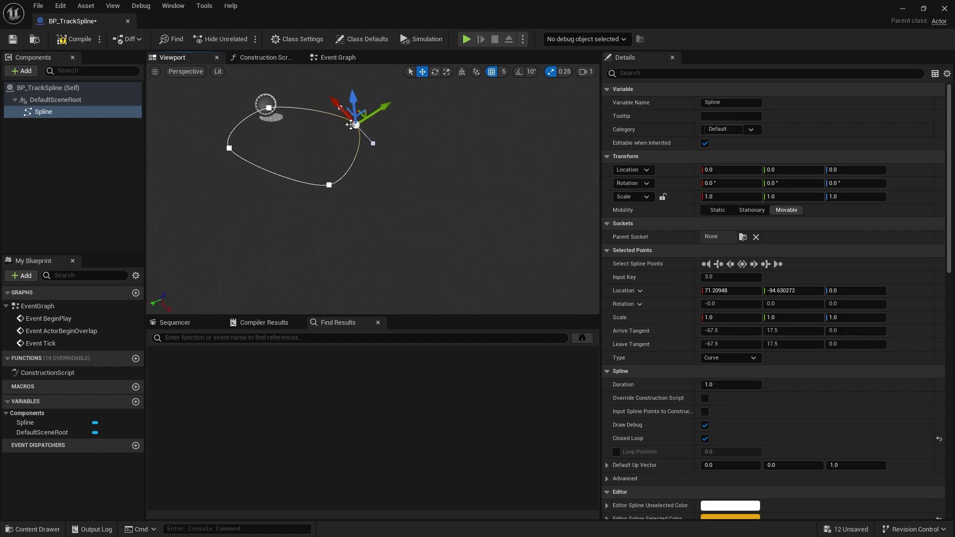
Compile and save BP_TrackSpline, and return to the level editor
click(78, 42)
key(ctrl+s)
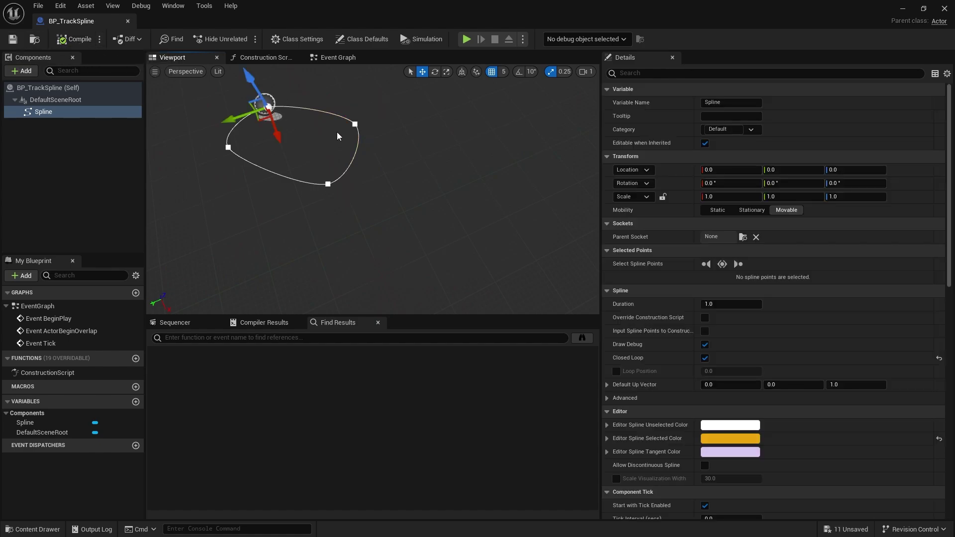
click(903, 10)
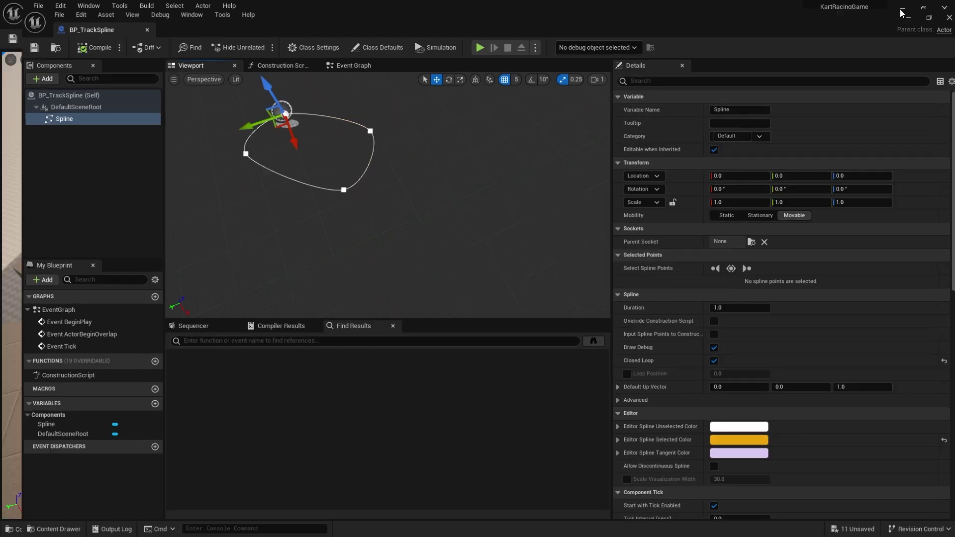
Place a BP_TrackSpline actor in the level on the track floor beside the central block
right_drag(285, 276, 189, 389)
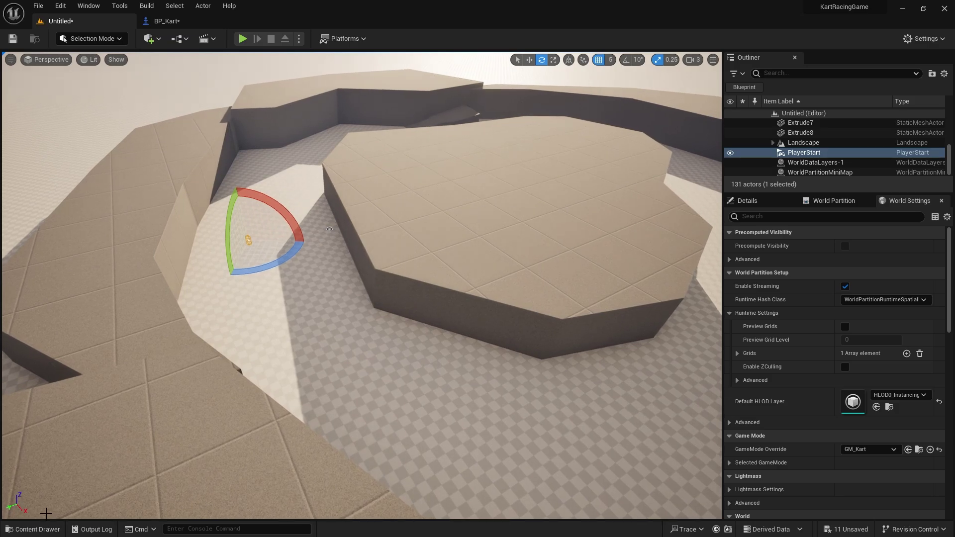
click(32, 530)
click(320, 120)
drag(320, 120, 300, 313)
key(w)
right_drag(345, 335, 299, 370)
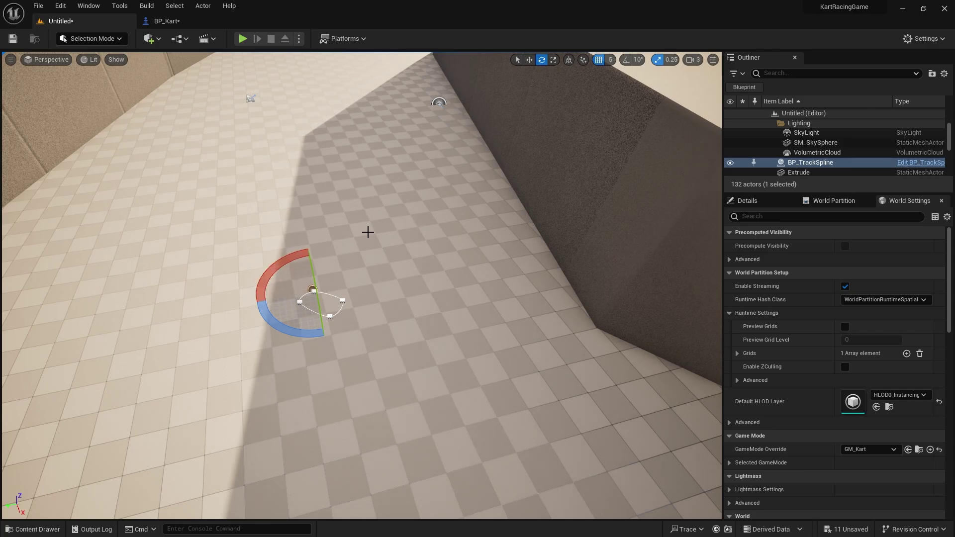
Show the details of the placed BP_TrackSpline actor and select its Spline component
key(w)
right_drag(368, 230, 447, 192)
key(s)
right_drag(381, 209, 433, 305)
right_drag(404, 202, 433, 254)
key(w)
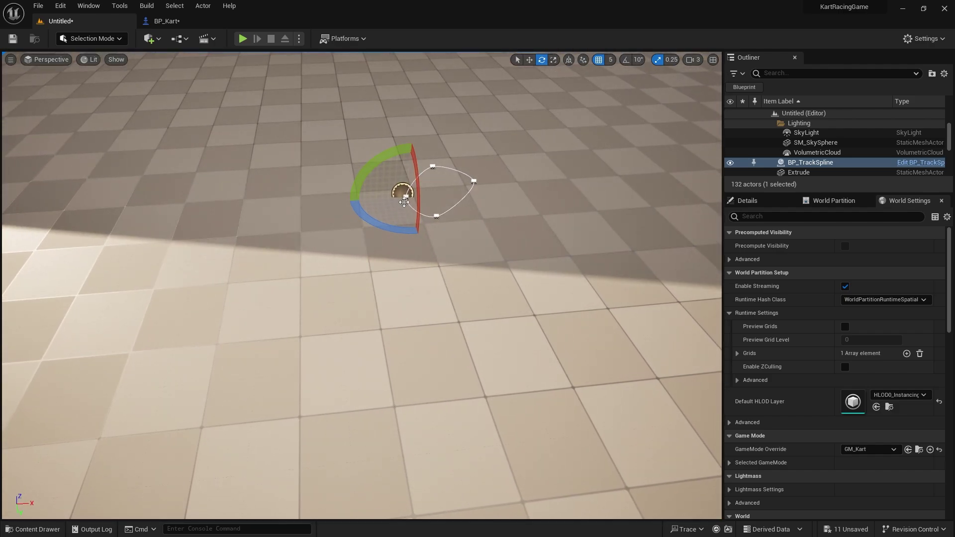
right_drag(404, 202, 405, 194)
click(406, 194)
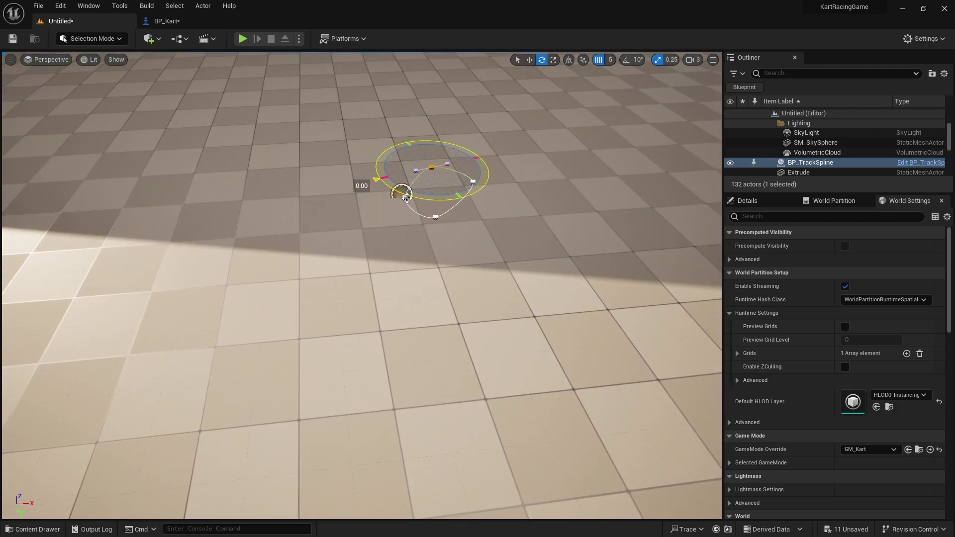
click(757, 198)
click(769, 257)
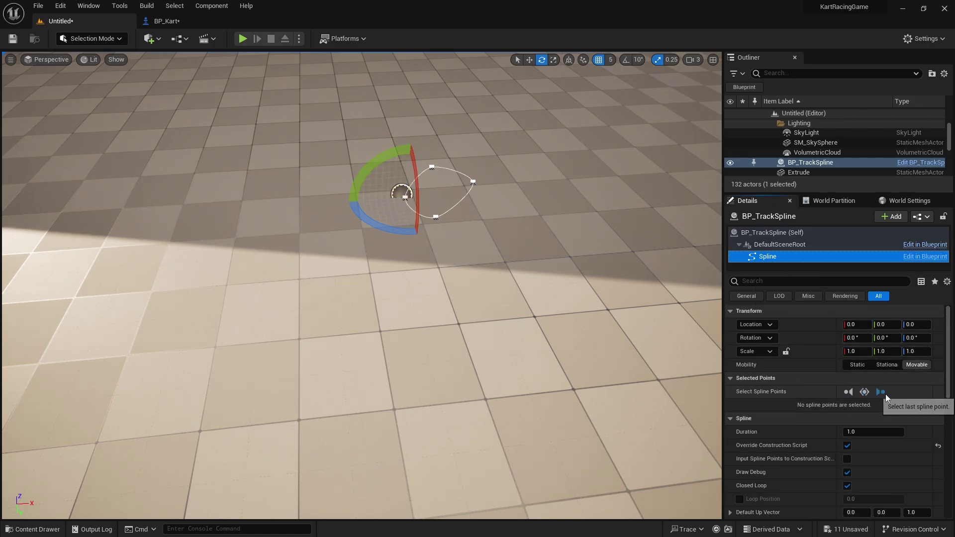
Select the first spline point, switch to the Move tool, and go through the four points around the loop to check their order
click(847, 393)
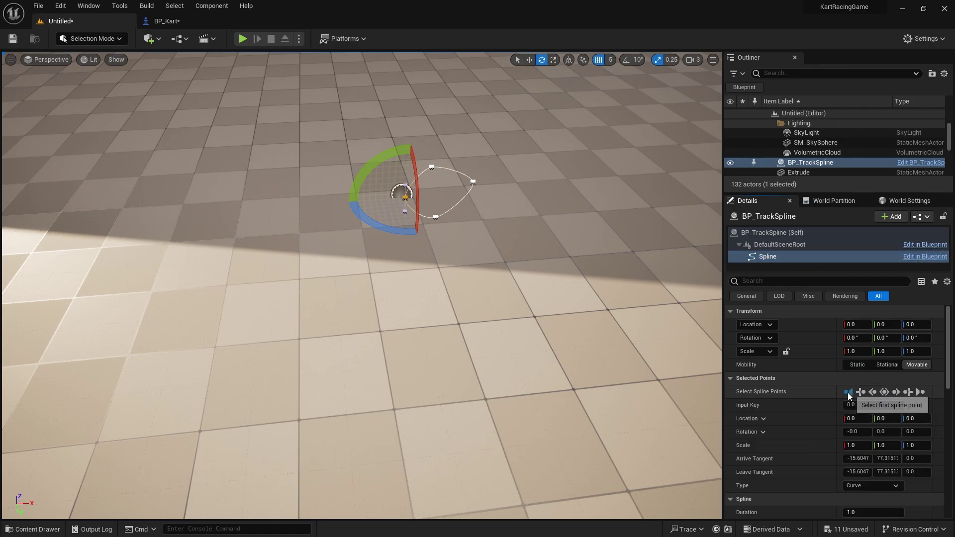
right_drag(546, 325, 438, 308)
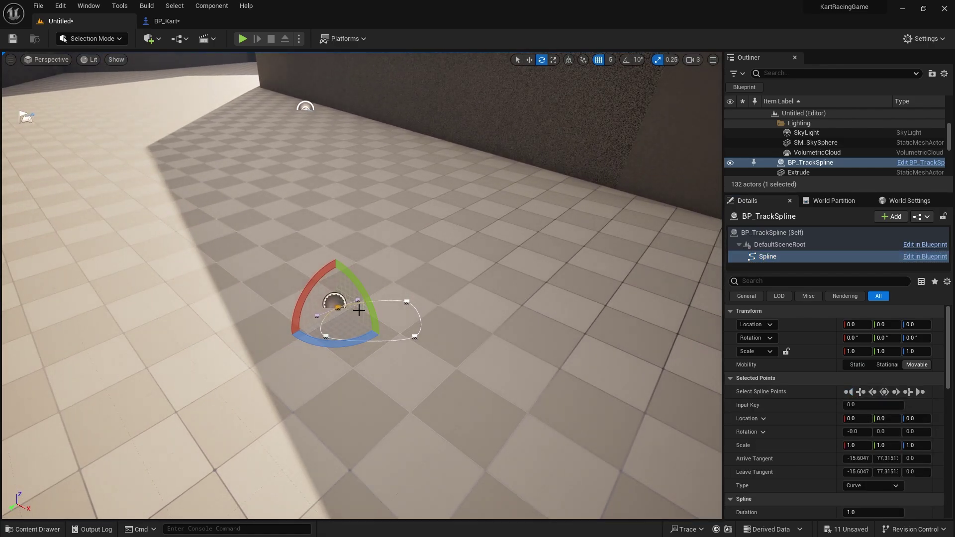
key(w)
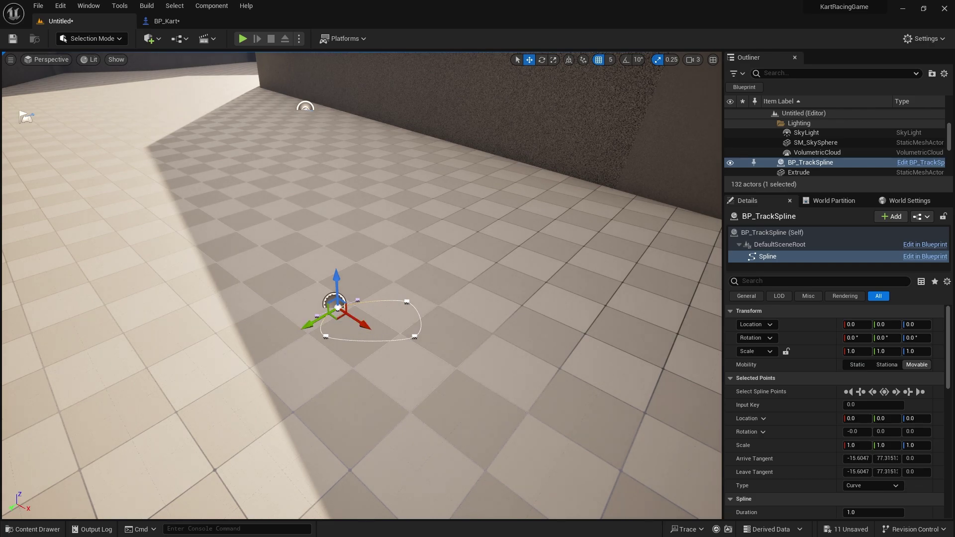
right_drag(261, 300, 358, 336)
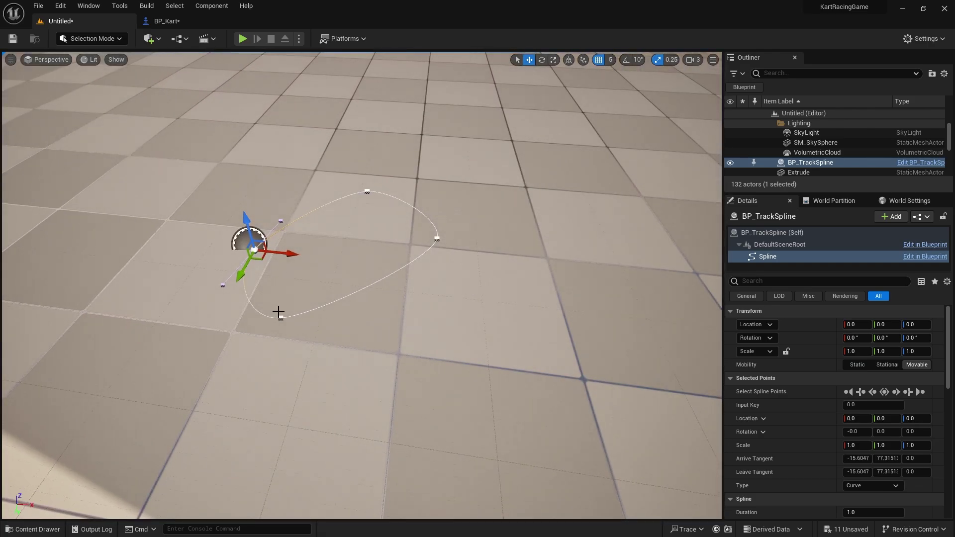
click(282, 318)
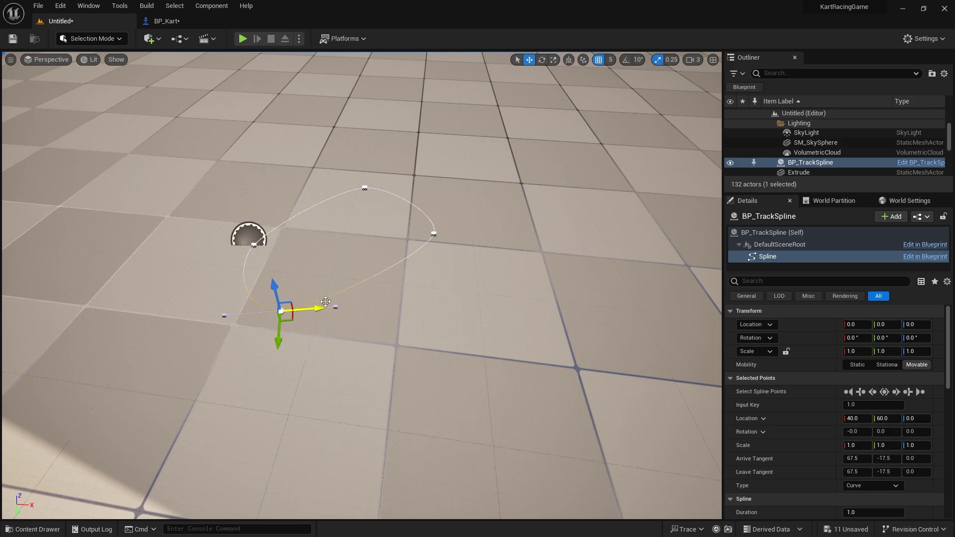
click(436, 232)
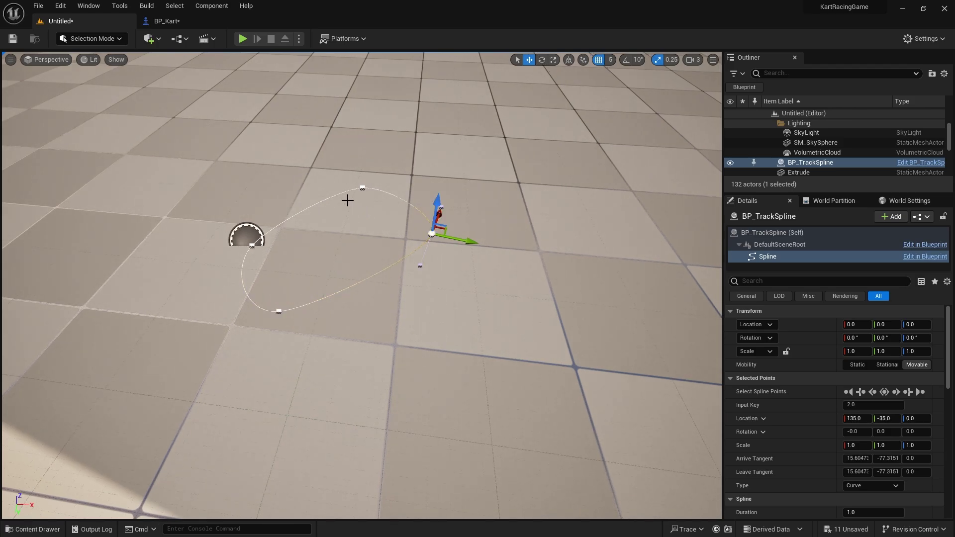
click(361, 186)
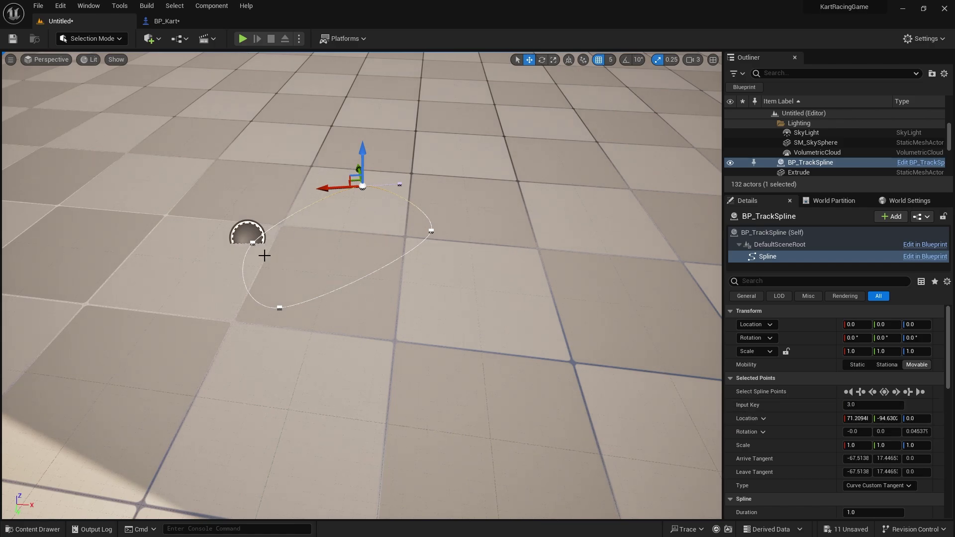
click(254, 244)
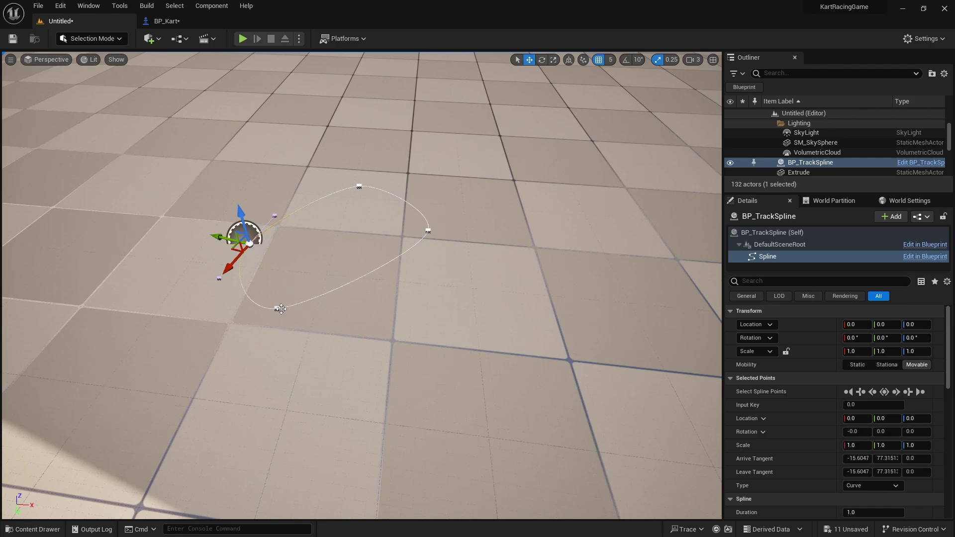
Move the second spline point along the track to about X -5041, Y -1329, and the first point to about X -1683, Y 67
click(281, 309)
right_drag(281, 309, 338, 294)
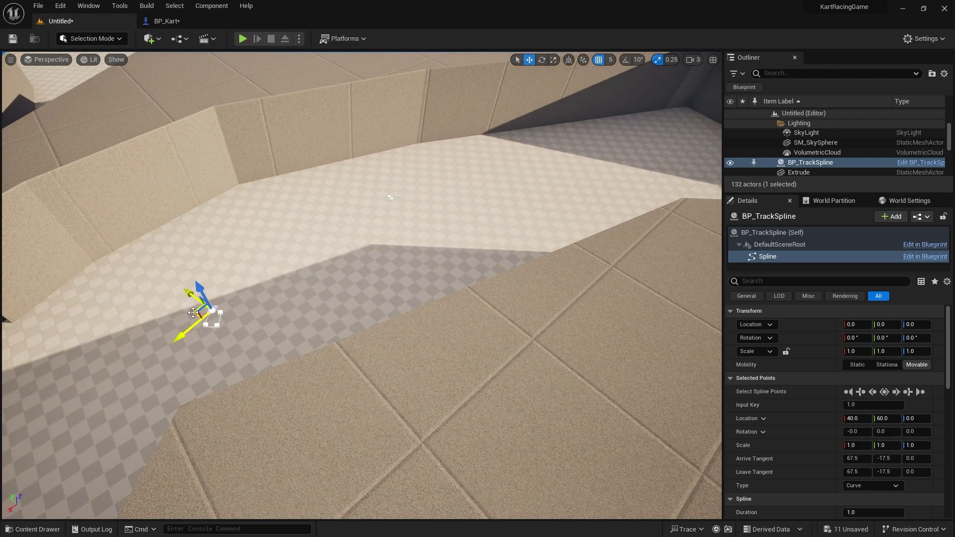
drag(191, 312, 670, 159)
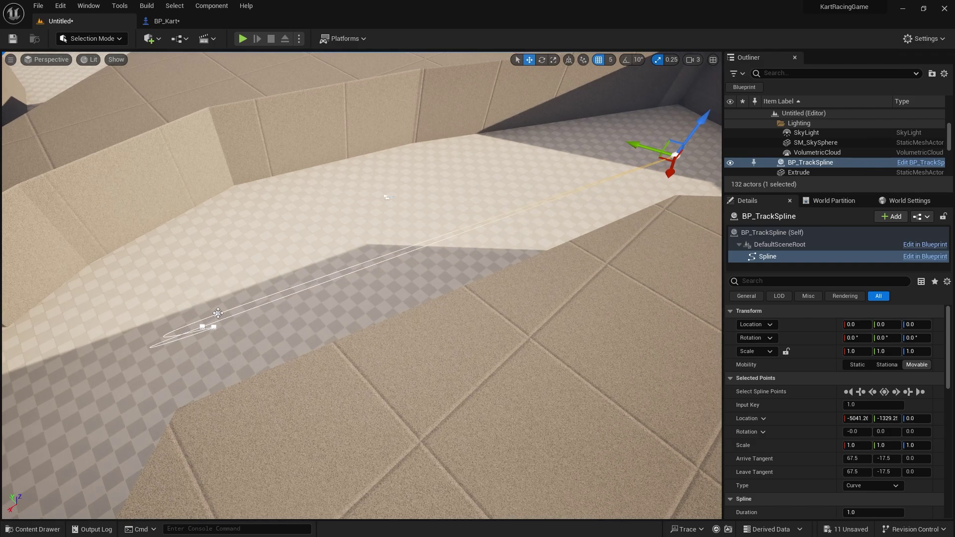
click(225, 312)
drag(226, 320, 385, 221)
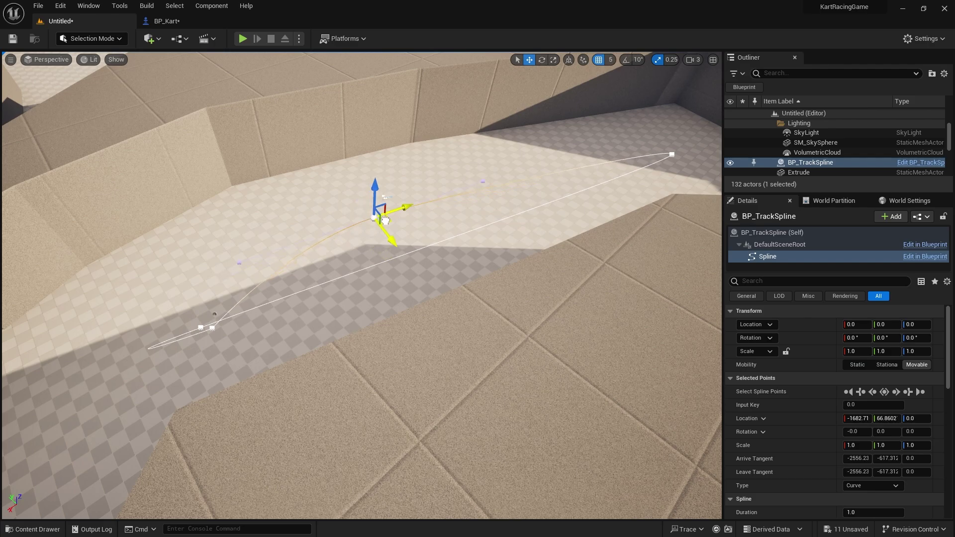
Move the third spline point across to the opposite side of the central block, at about X -2528, Y -9947
click(211, 329)
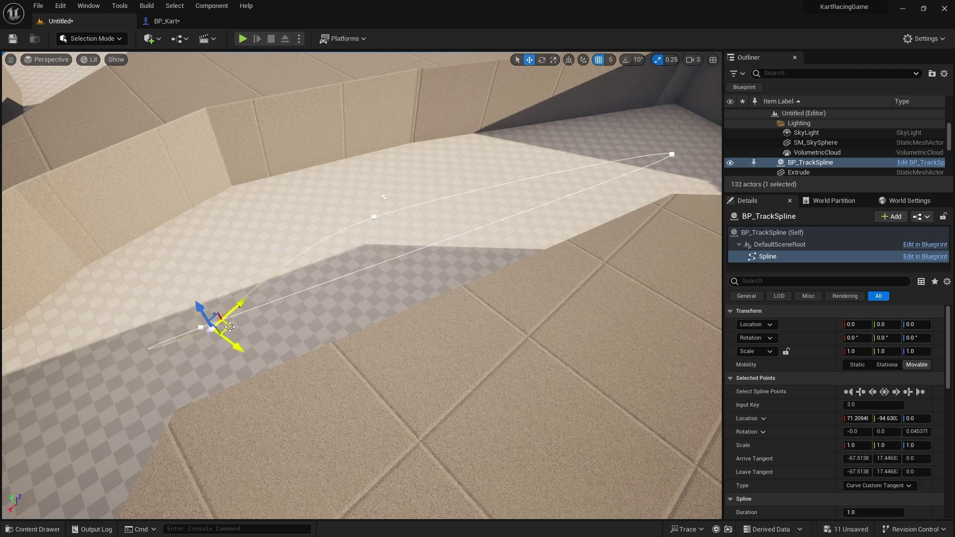
click(200, 327)
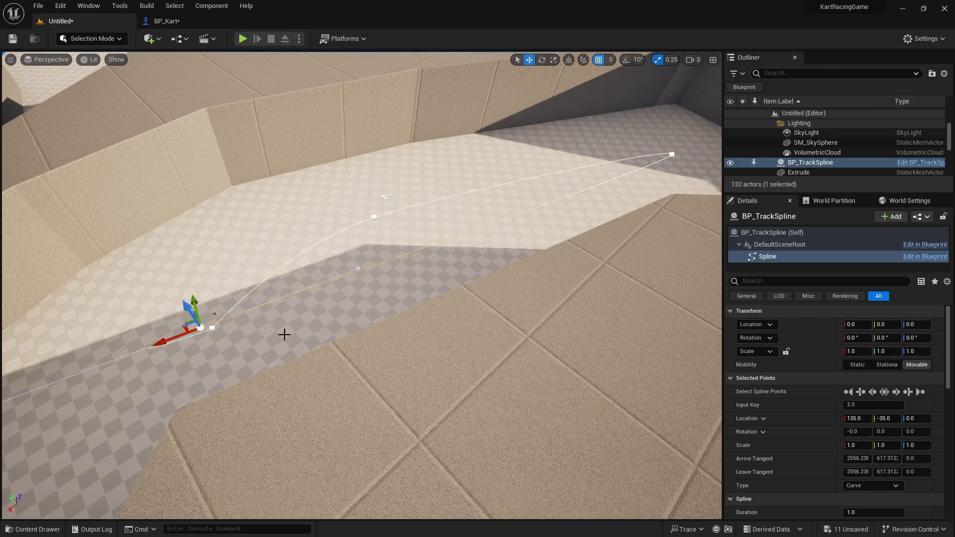
right_drag(284, 334, 207, 354)
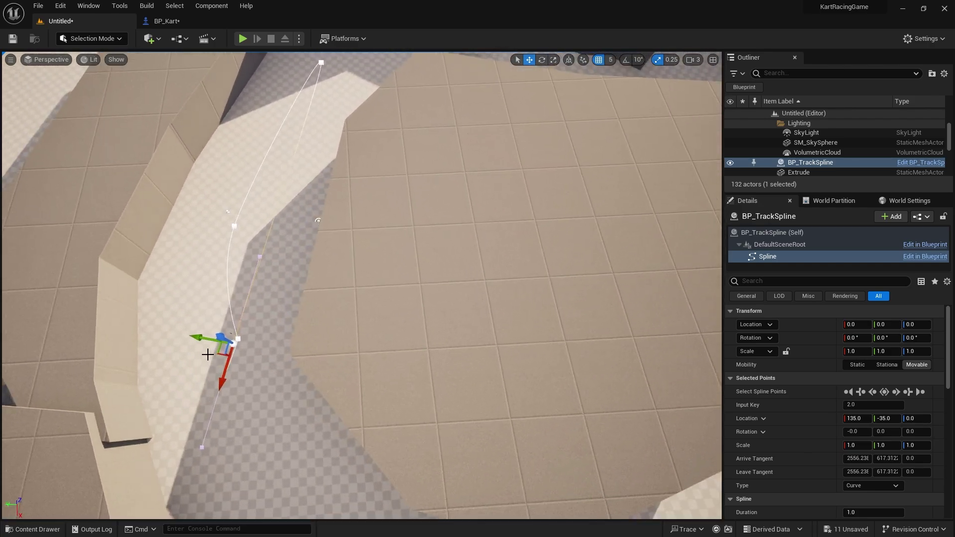
drag(224, 347, 673, 96)
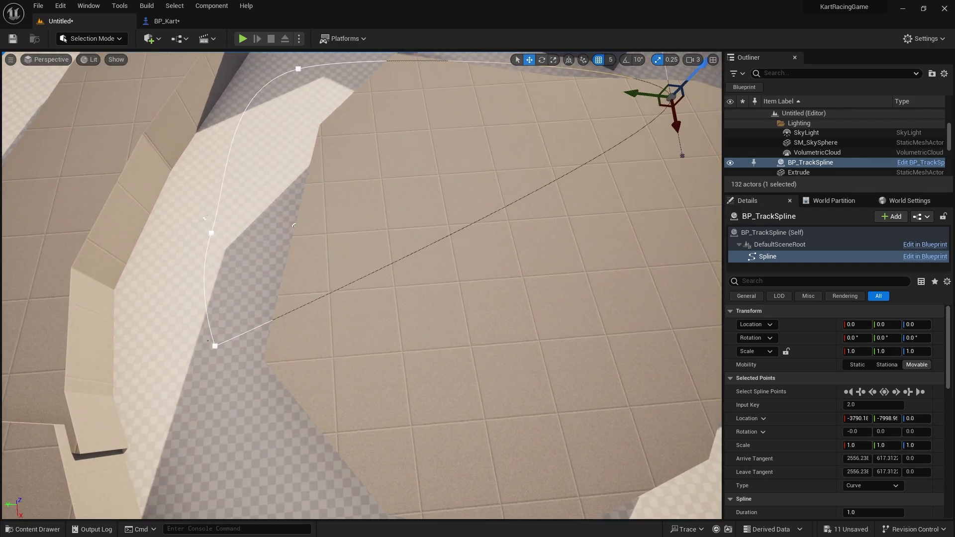
right_drag(673, 96, 480, 151)
drag(466, 160, 558, 205)
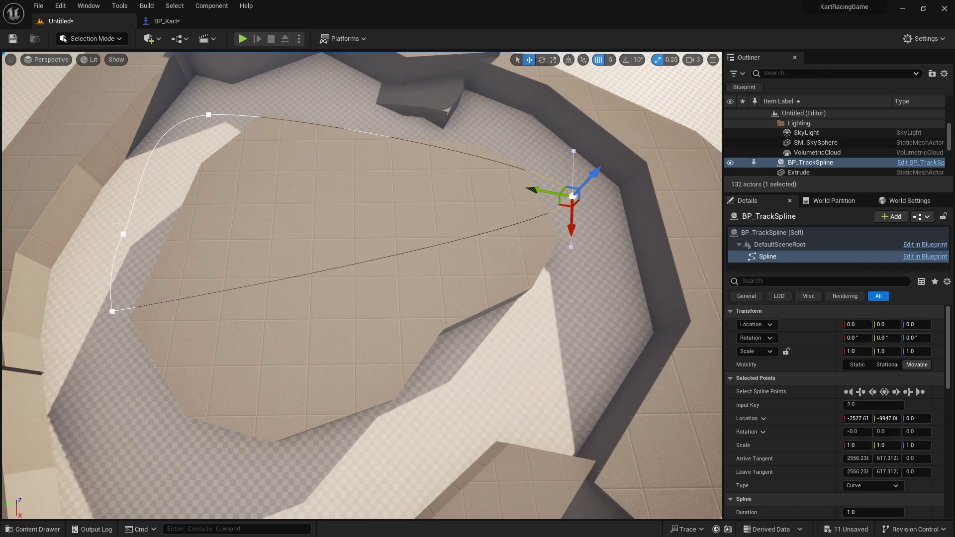
Move the last spline point along the track around the central block to about X 4388, Y -2574
click(112, 310)
key(f)
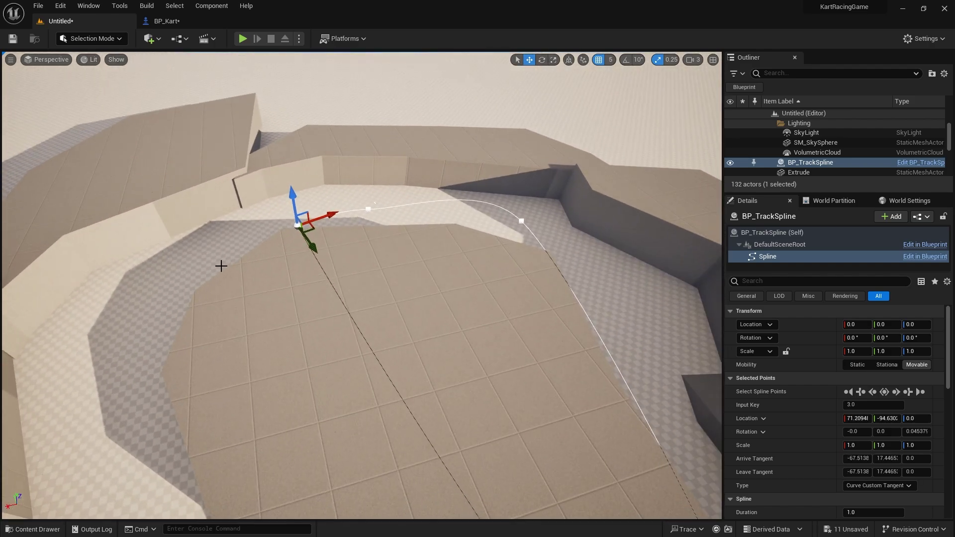
drag(307, 229, 85, 368)
key(a)
right_drag(85, 368, 260, 351)
key(a)
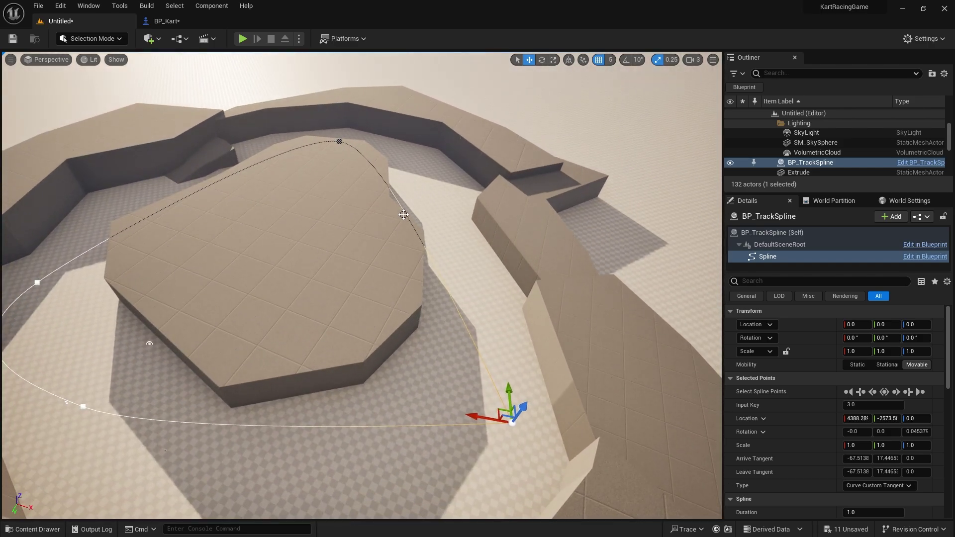
Duplicate the third spline point and place the copy on the track at about X 1567, Y -7802
right_drag(379, 185, 343, 169)
key(d)
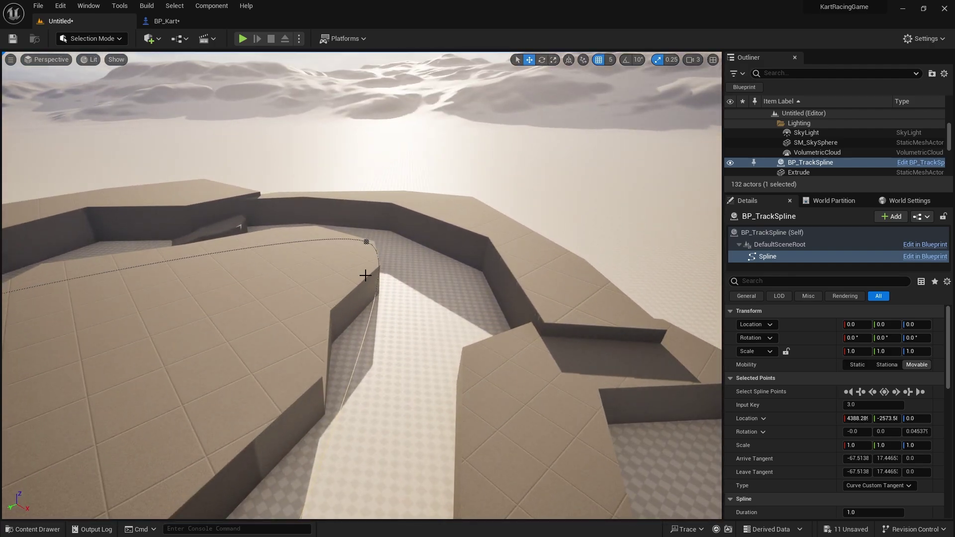
key(w)
right_drag(332, 273, 209, 288)
key(d)
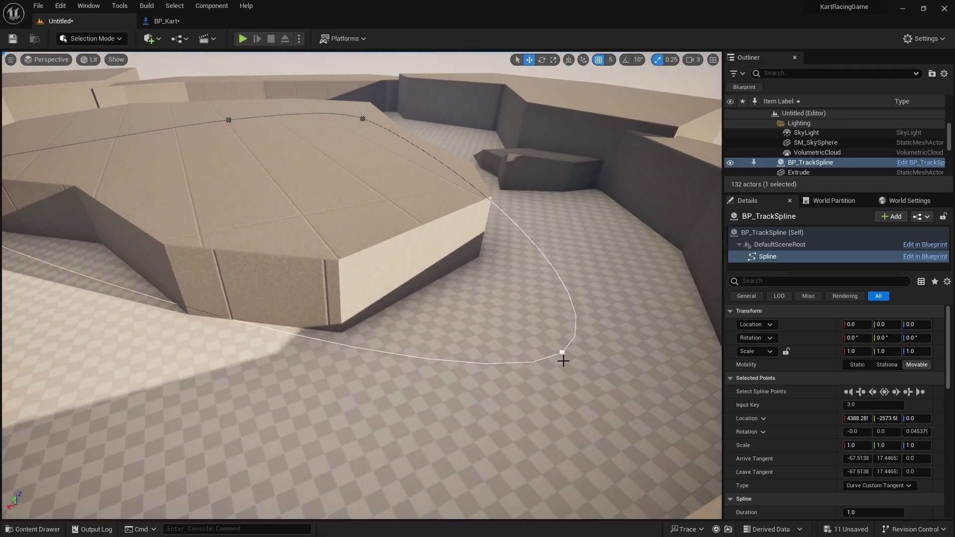
click(562, 352)
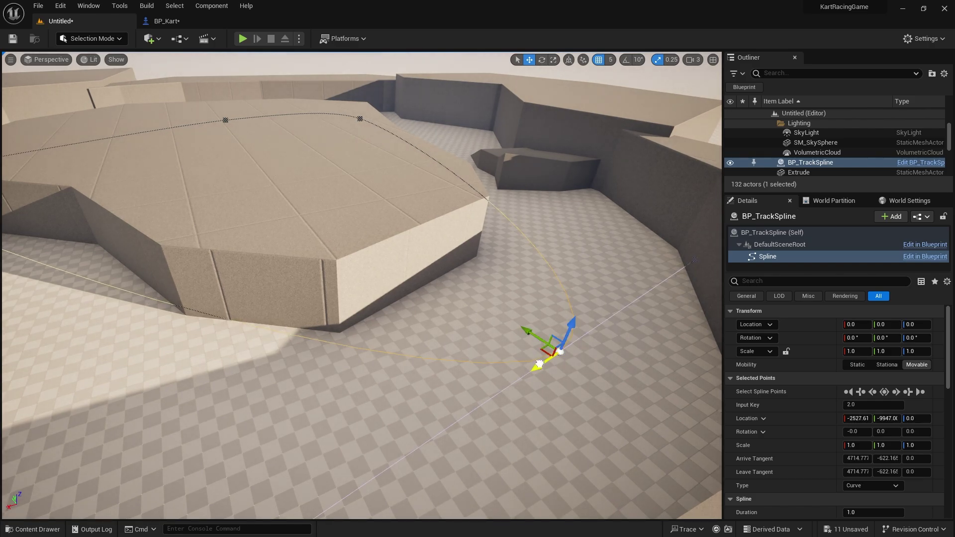
alt+drag(540, 364, 363, 483)
key(s)
right_drag(293, 344, 298, 359)
key(a)
drag(472, 283, 415, 297)
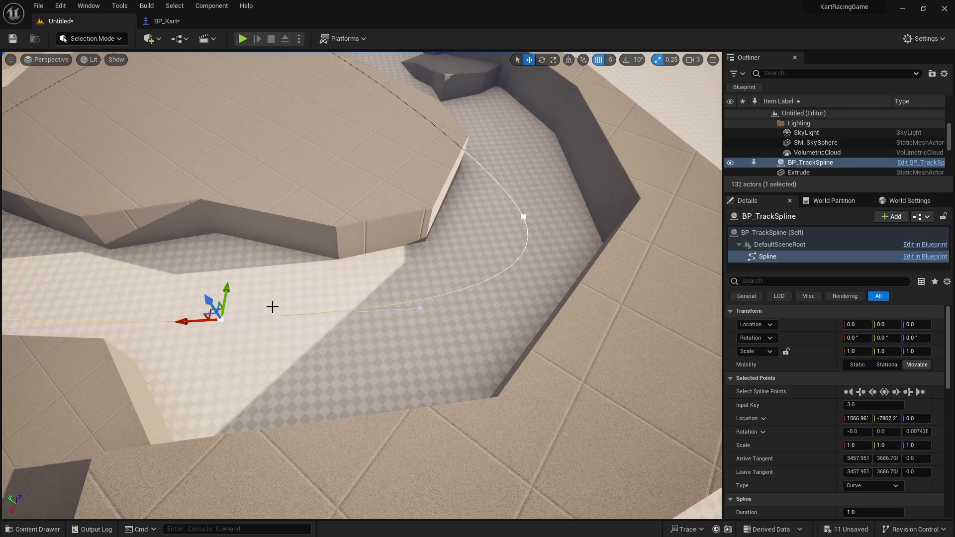
Duplicate the last spline point and place the copy on the track between it and the first point
key(s)
right_drag(272, 307, 396, 316)
key(w)
right_click(495, 299)
click(522, 317)
key(s)
right_drag(522, 316, 498, 309)
alt+drag(472, 306, 106, 281)
Adjust the second spline point's tangent handle to about X -1806, Y -2792 to reshape the curve through the bend
right_drag(163, 258, 299, 331)
key(w)
key(s)
click(262, 329)
key(s)
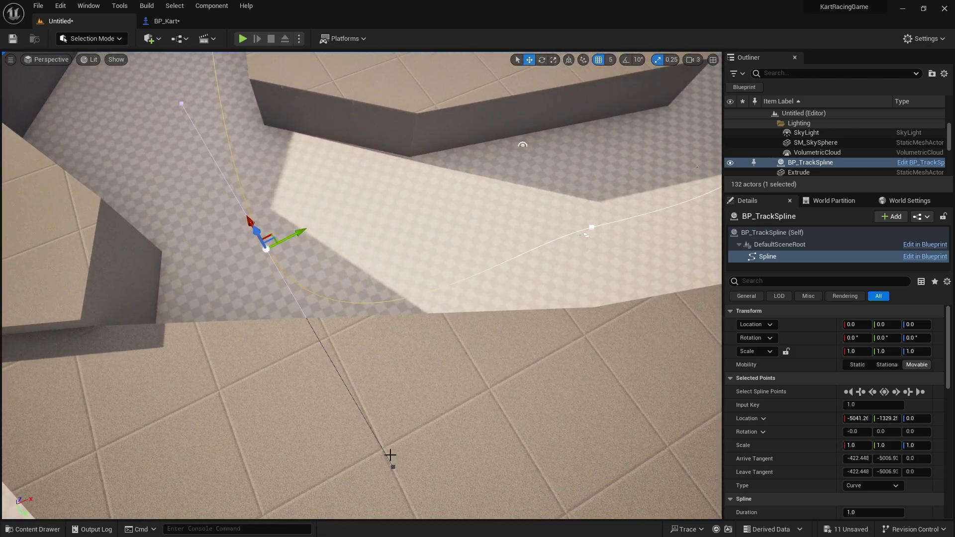
right_drag(392, 471, 347, 428)
key(s)
right_drag(377, 329, 340, 332)
click(408, 342)
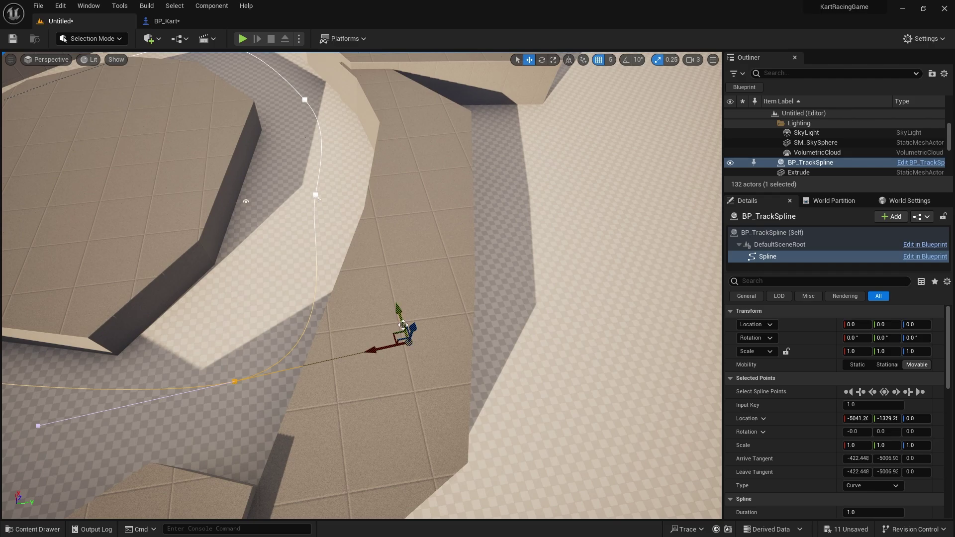
drag(403, 326, 302, 313)
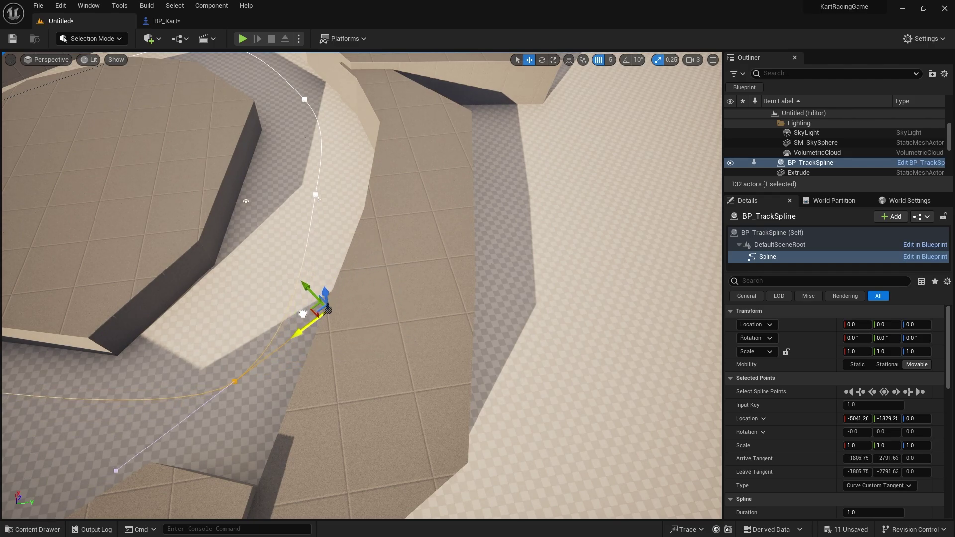
Duplicate the second spline point to about X -4868, Y -5765 beside the ramp and raise the copy to Z 220
key(f)
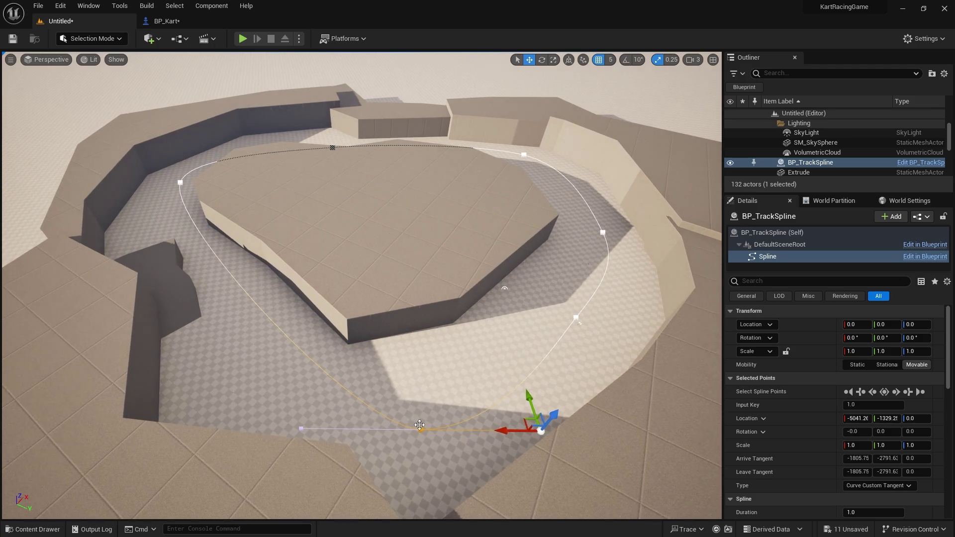
click(419, 426)
alt+drag(404, 419, 199, 282)
key(f)
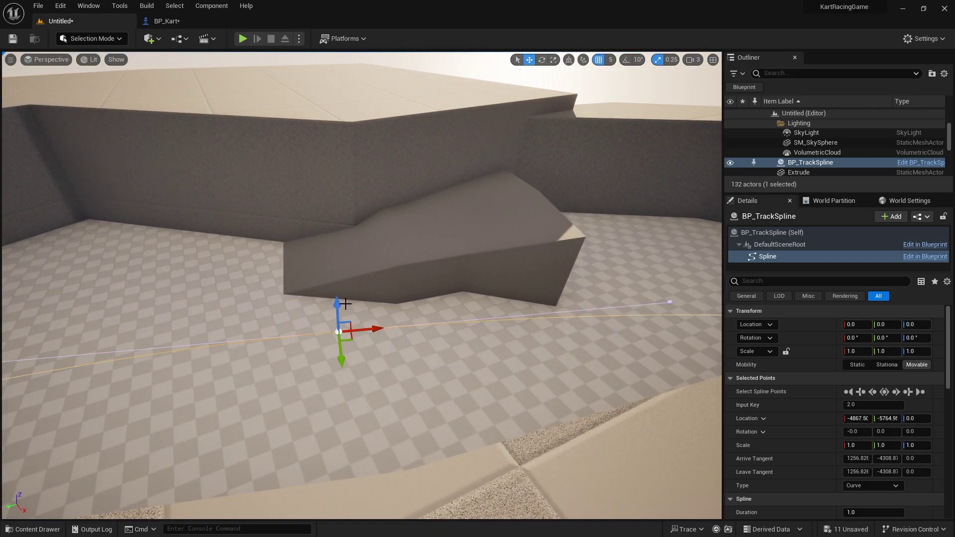
drag(335, 304, 322, 274)
right_drag(323, 274, 490, 254)
right_drag(363, 286, 375, 317)
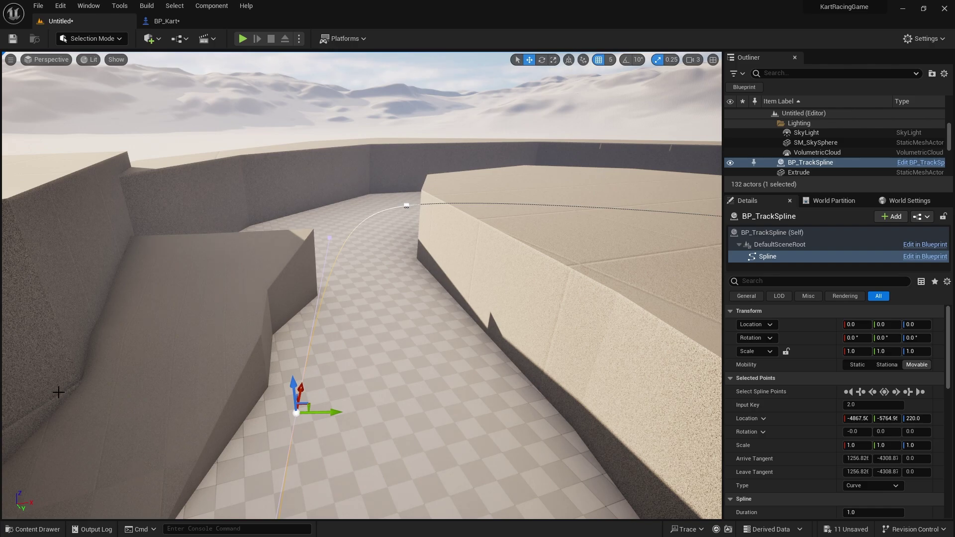
Open the BP_Kart blueprint from the Vehicles folder and show its Event Graph
click(33, 529)
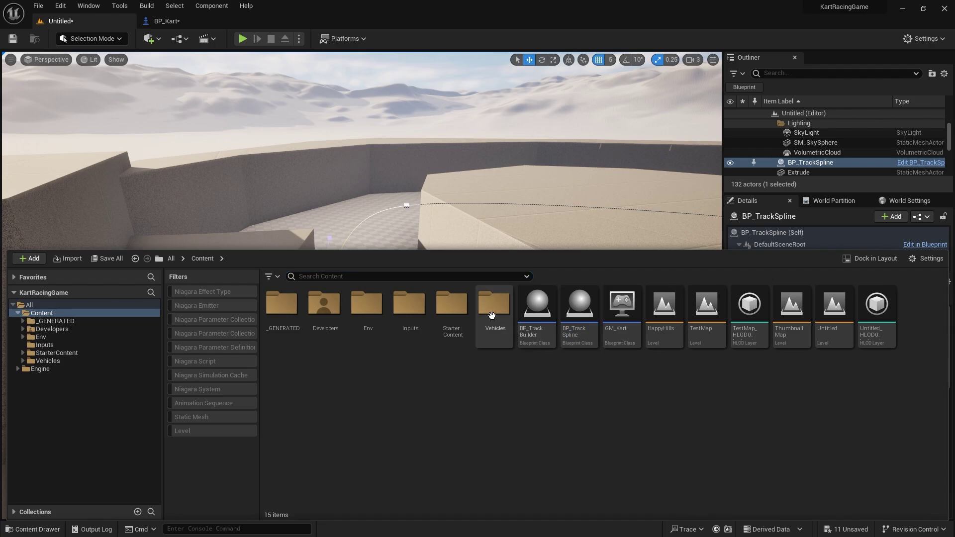
double_click(495, 306)
double_click(367, 305)
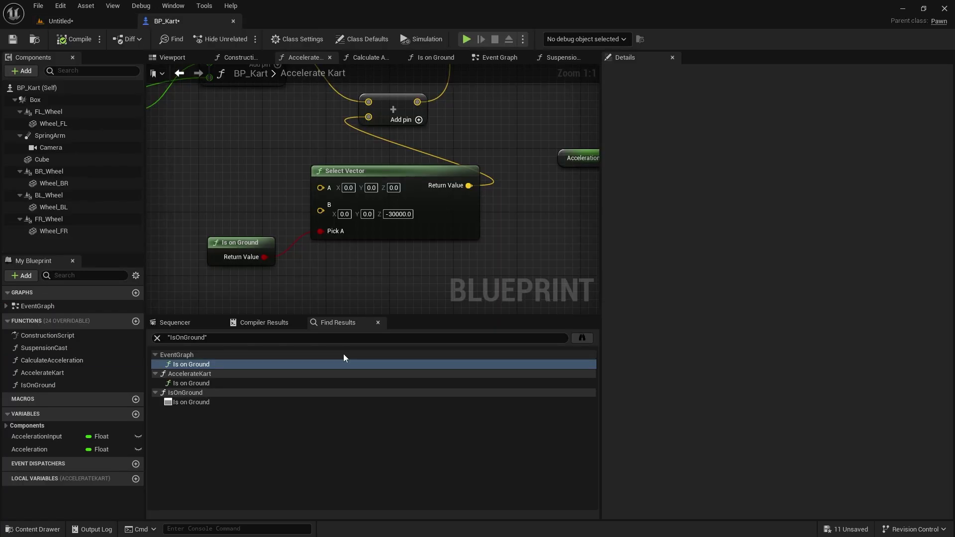
click(487, 59)
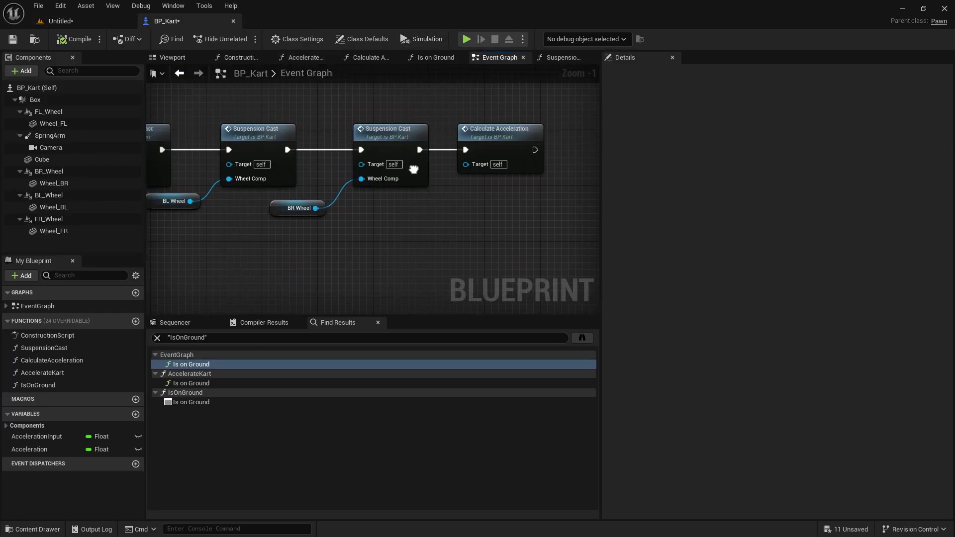
Move the chain of Suspension Cast and Calculate Acceleration nodes down and away from the input nodes
right_drag(404, 203, 148, 178)
right_drag(411, 150, 156, 156)
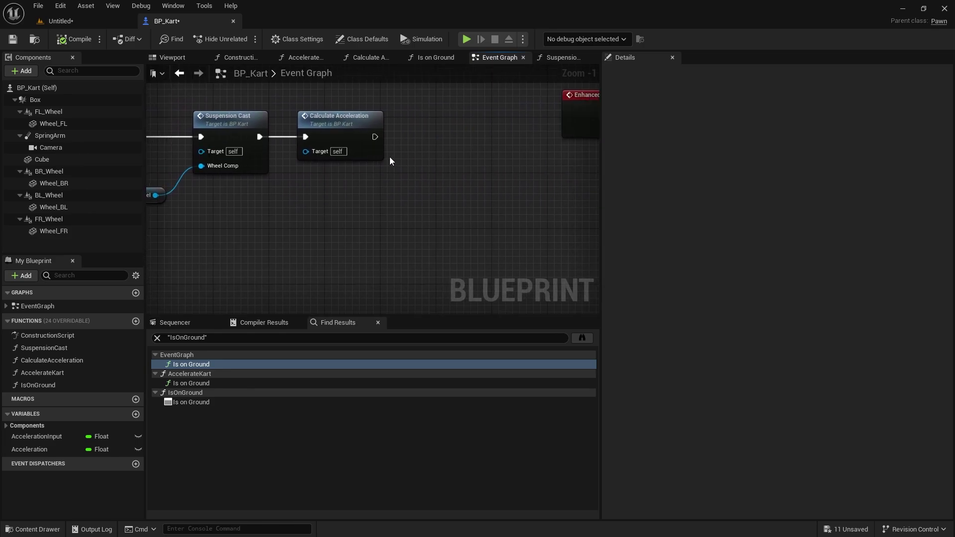
right_drag(403, 189, 481, 185)
scroll(440, 185, down, 3)
scroll(481, 185, down, 2)
drag(477, 196, 314, 146)
drag(481, 170, 428, 258)
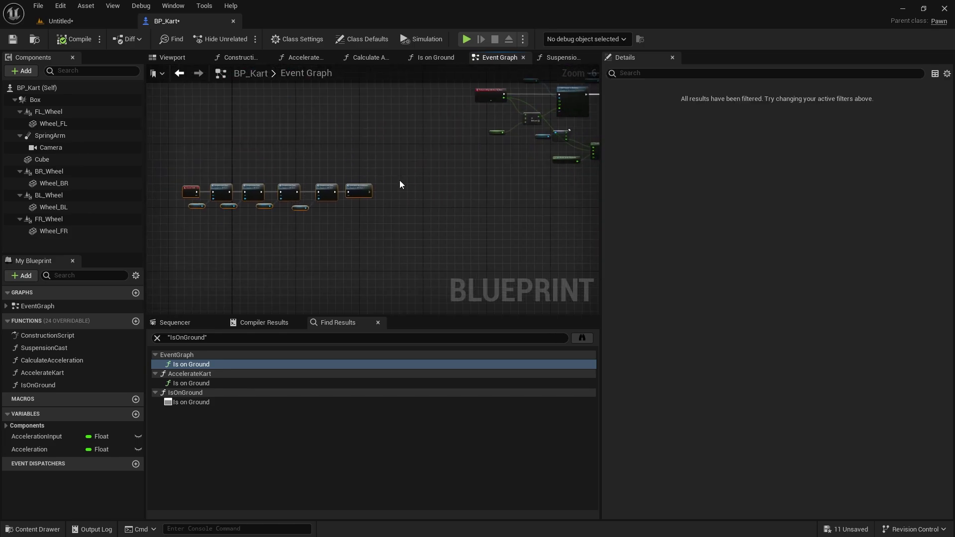
scroll(401, 184, up, 6)
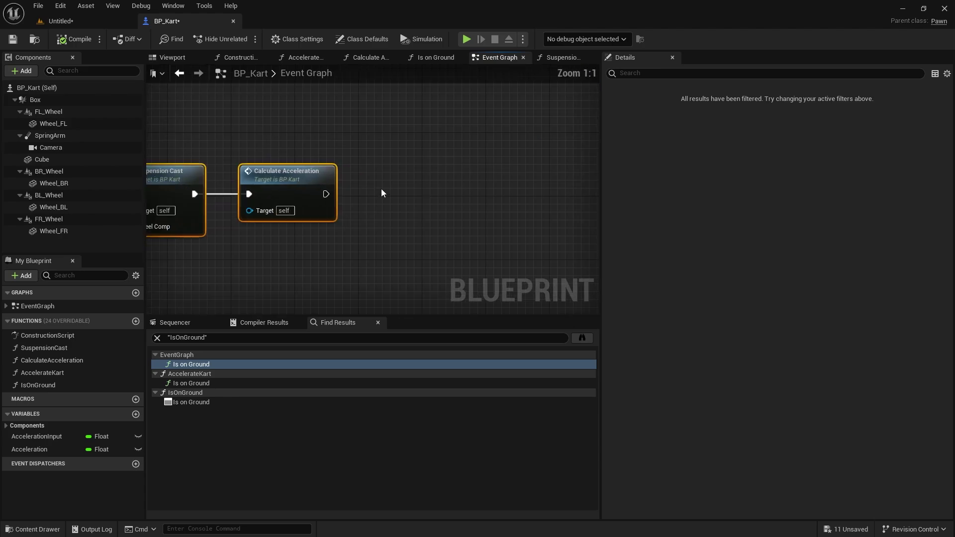
Create a new function named GetTrackProgress in the kart blueprint
click(135, 321)
text(Get)
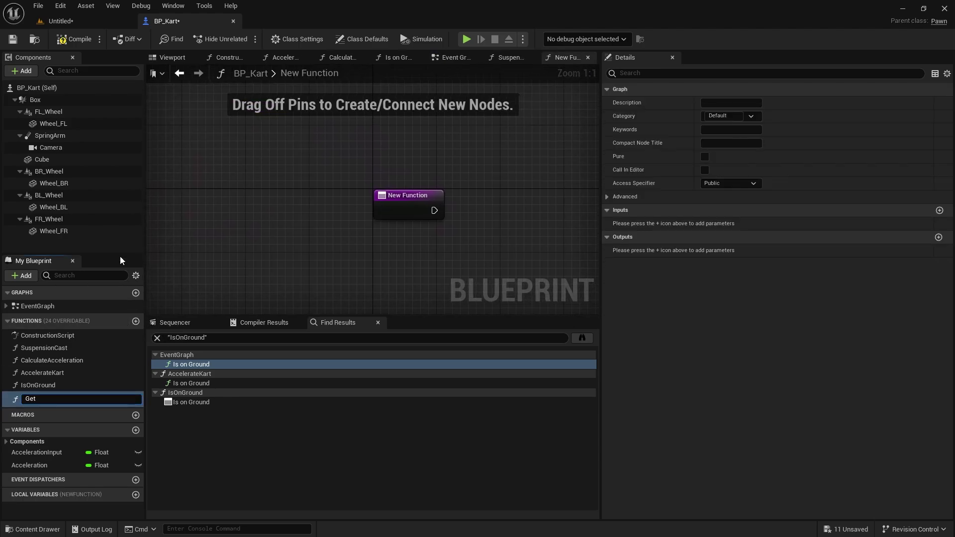
text(TrackProgress)
key(Return)
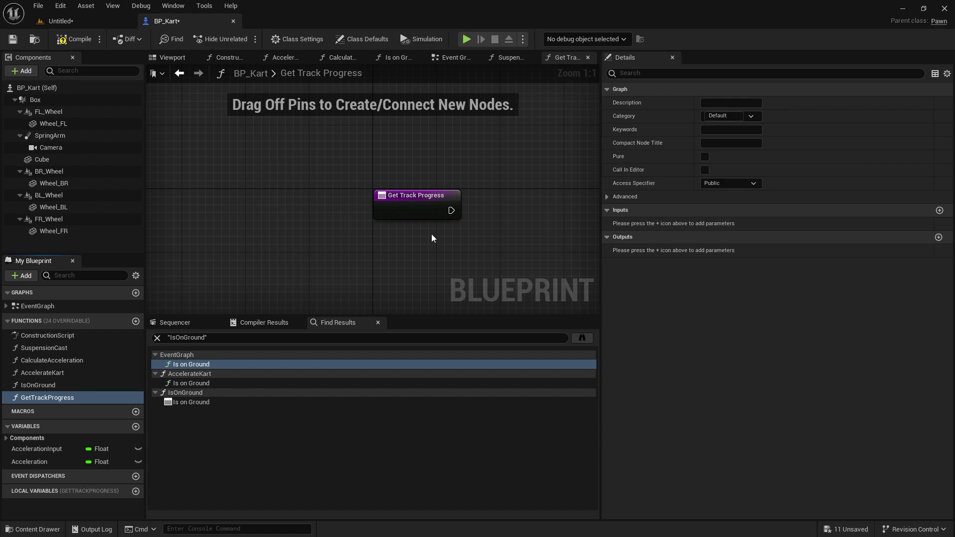
scroll(405, 217, down, 6)
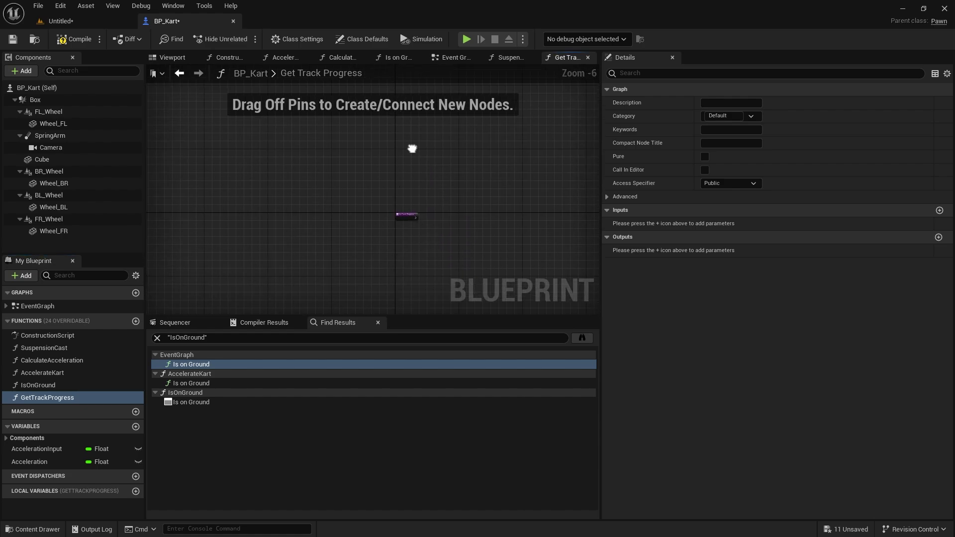
Return to the Event Graph and shift the Add Mapping Context node group to free up space after it
click(450, 57)
scroll(494, 132, down, 3)
right_drag(494, 132, 390, 264)
scroll(368, 200, up, 4)
right_drag(368, 200, 452, 237)
drag(472, 251, 181, 135)
drag(445, 146, 193, 140)
right_drag(325, 192, 413, 186)
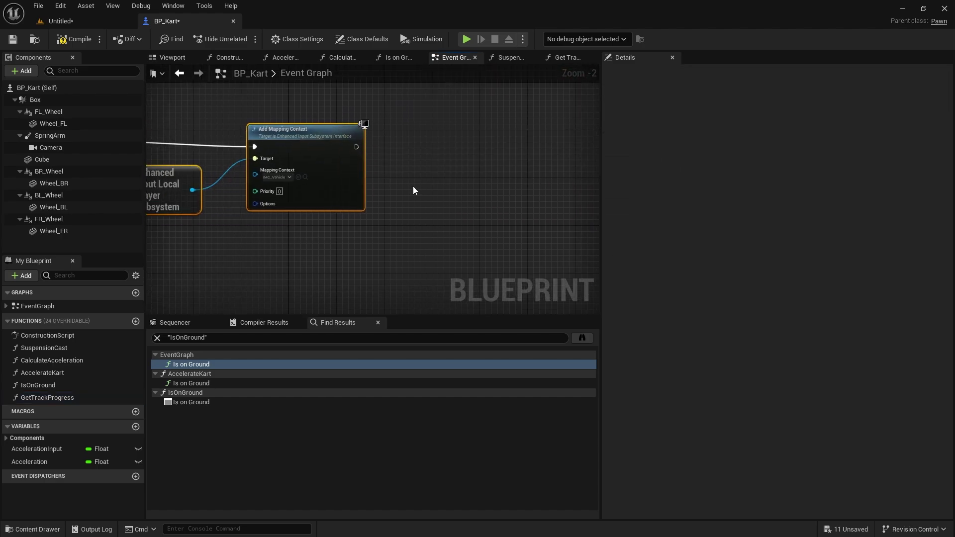
Add a Get Actor Of Class node executed after Add Mapping Context and set its actor class to BP_TrackSpline
right_click(413, 186)
text(get a)
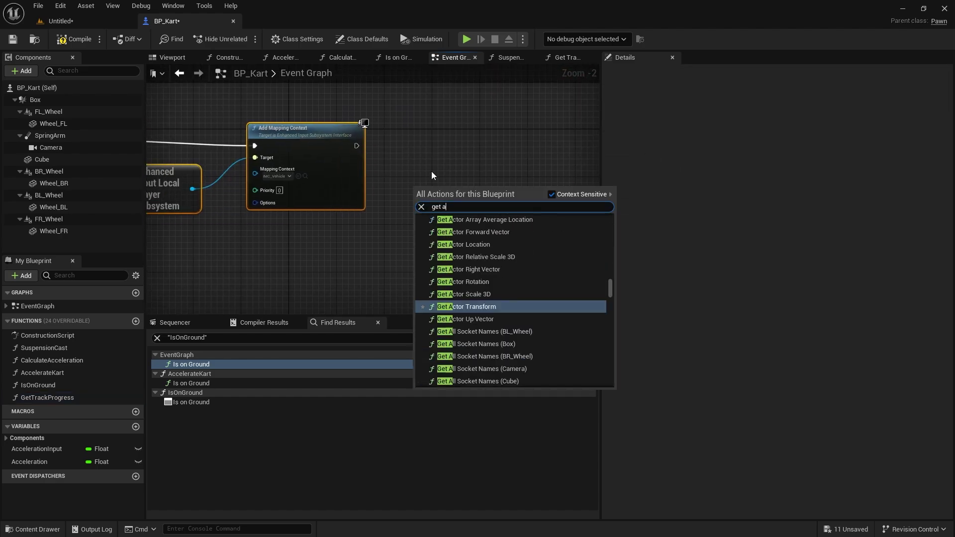
text(ctor of class)
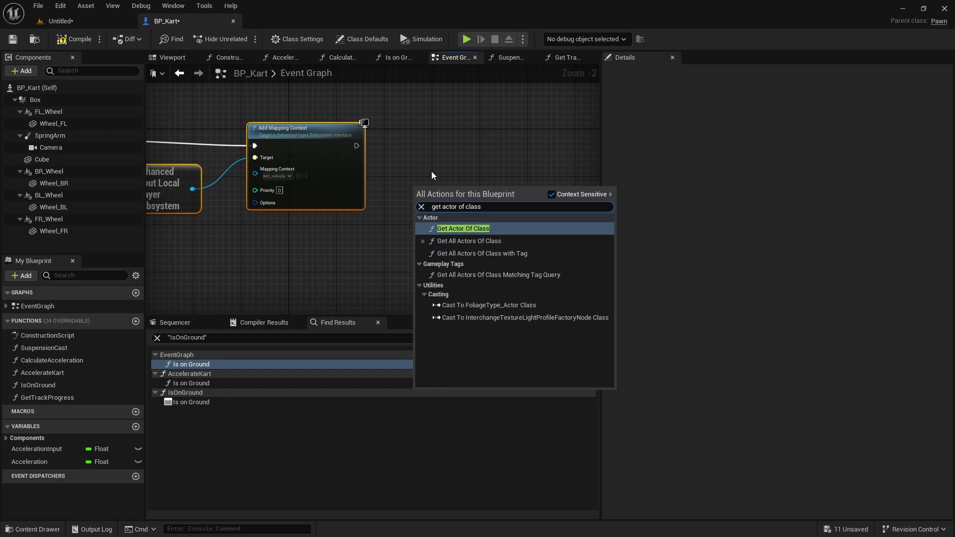
key(Return)
drag(418, 197, 401, 143)
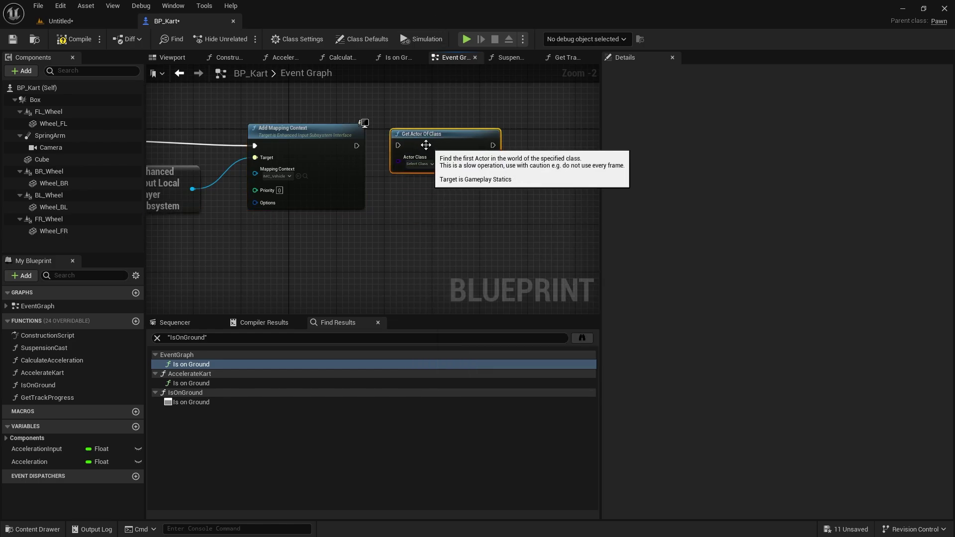
click(418, 164)
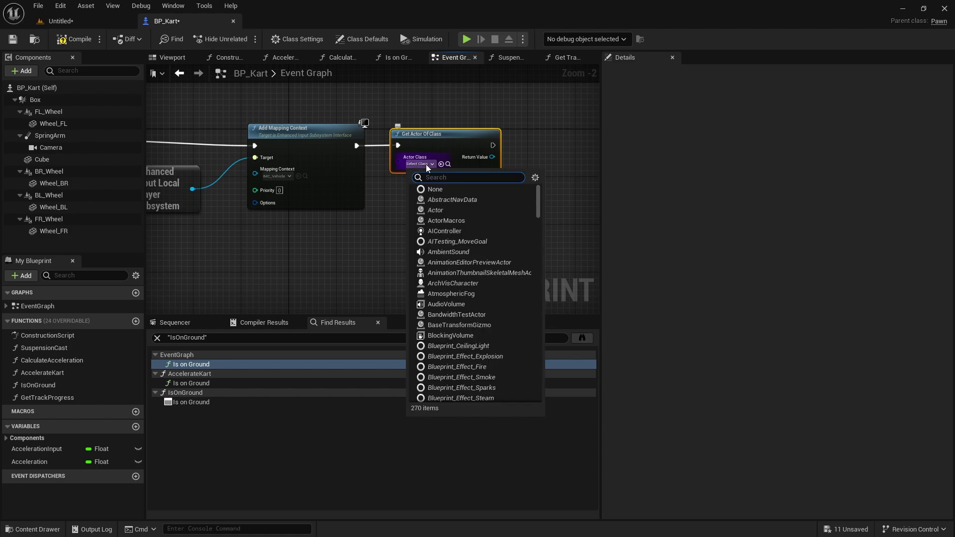
text(track)
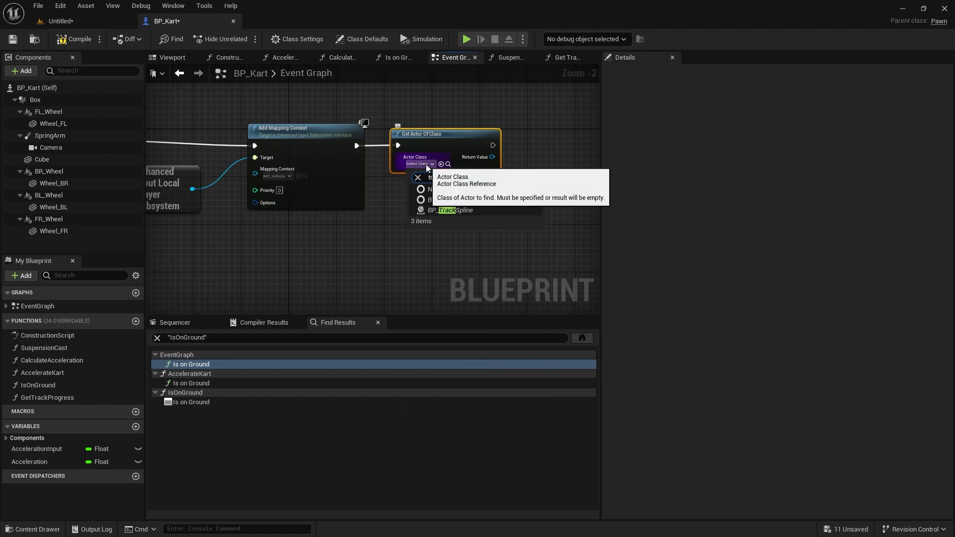
click(462, 208)
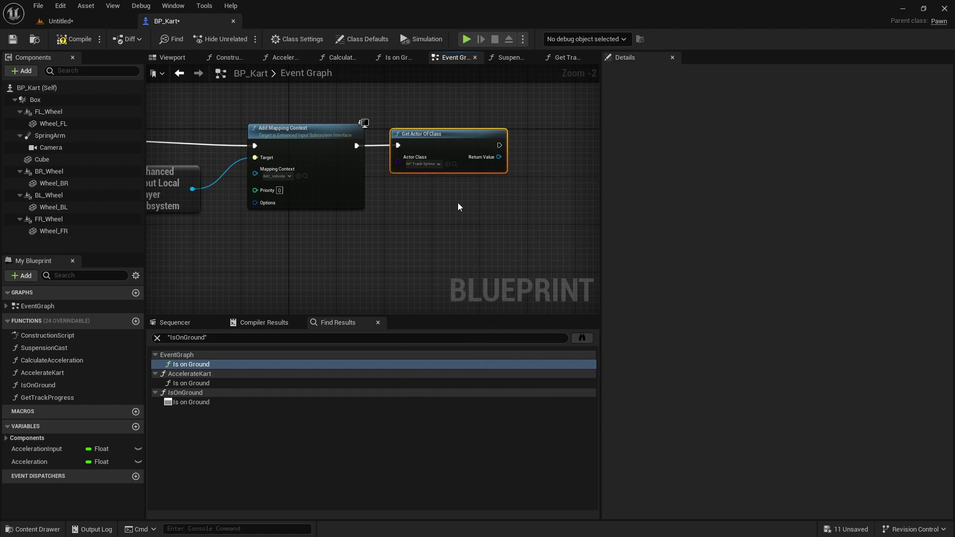
Promote the Get Actor Of Class return value to a variable named Track, align its Set node, and compile the blueprint
right_drag(458, 202, 372, 221)
drag(412, 177, 448, 171)
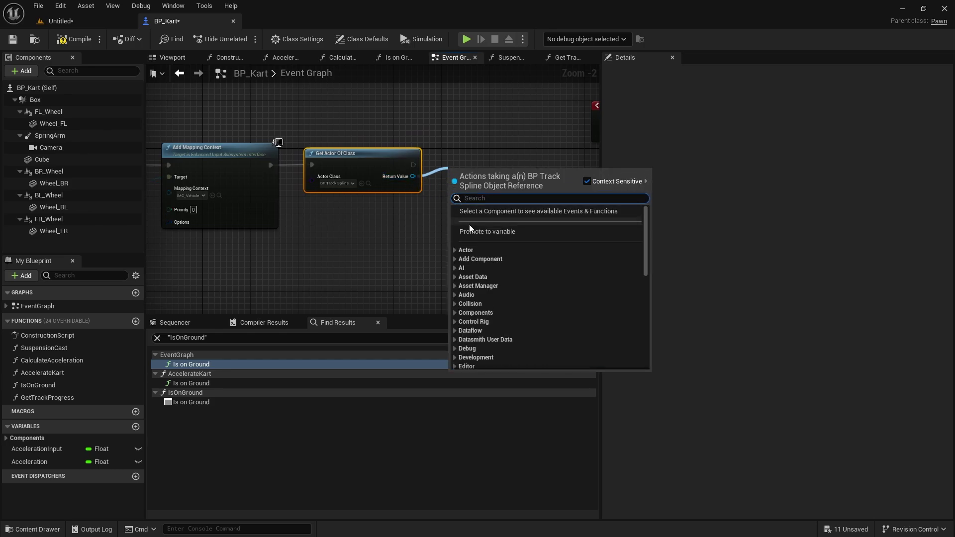
click(486, 230)
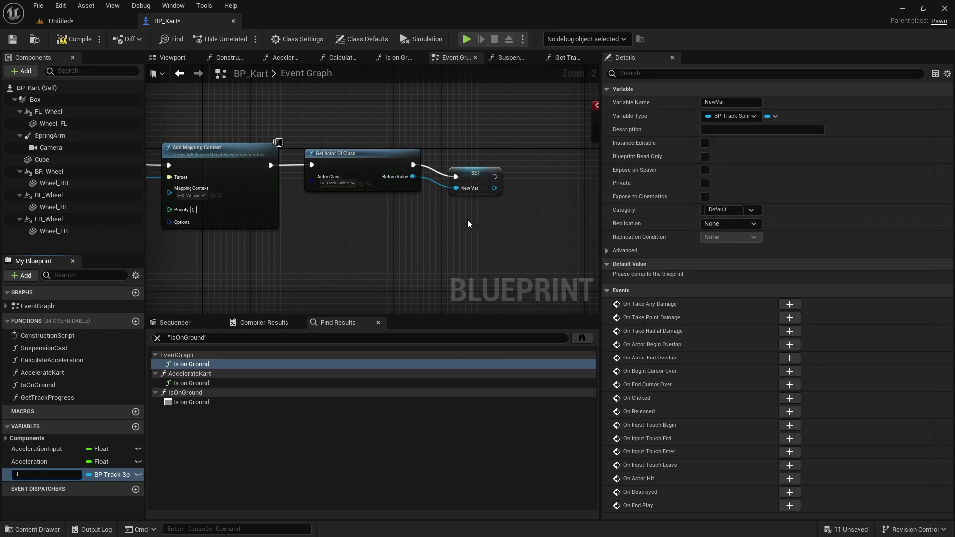
text(Track)
key(Return)
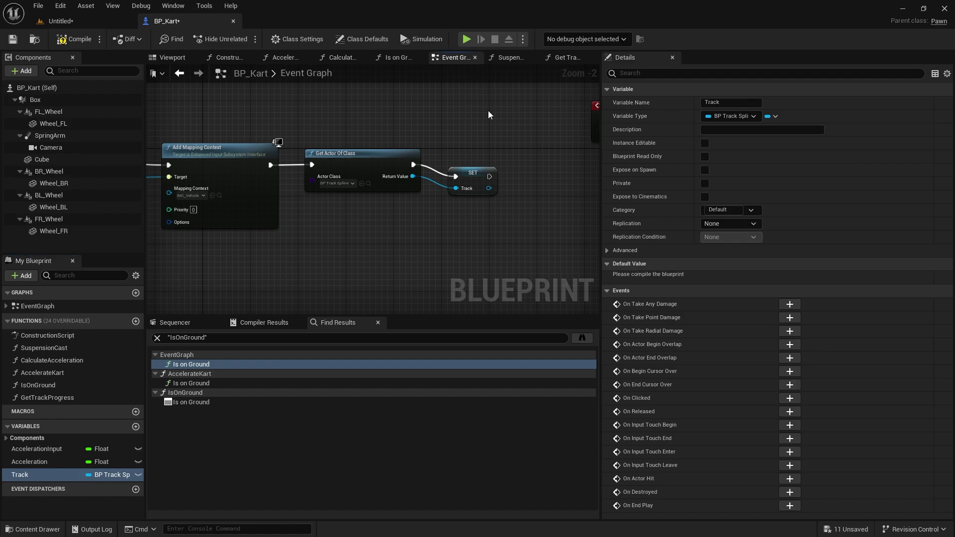
drag(478, 178, 473, 161)
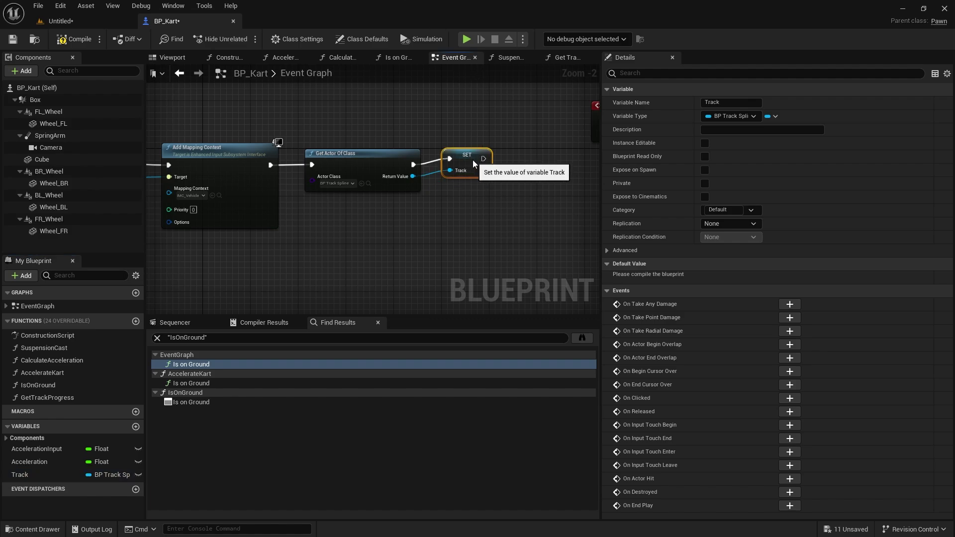
click(75, 39)
In the GetTrackProgress function, add a getter for Track and read its Spline component from it
click(566, 57)
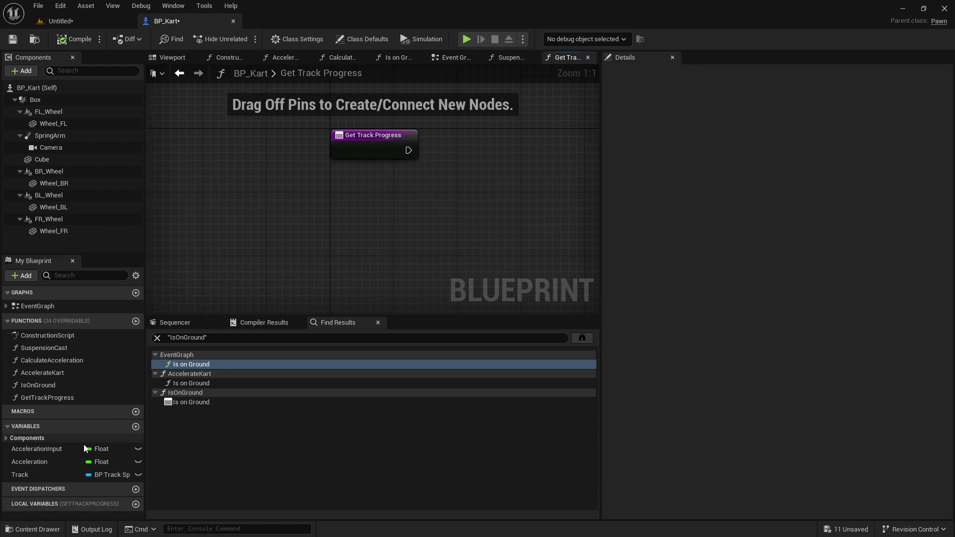
drag(62, 475, 324, 245)
click(338, 252)
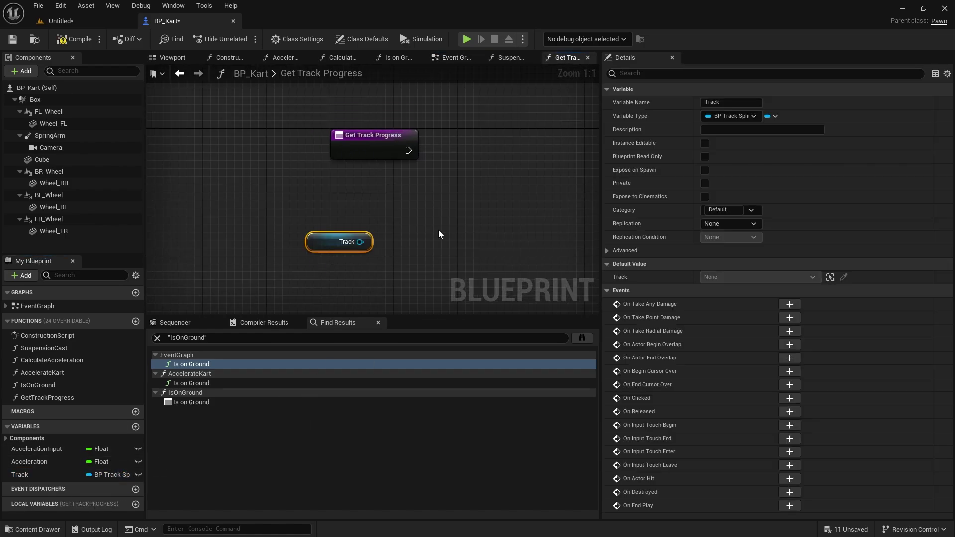
right_drag(439, 234, 254, 250)
drag(273, 242, 286, 256)
text(ge)
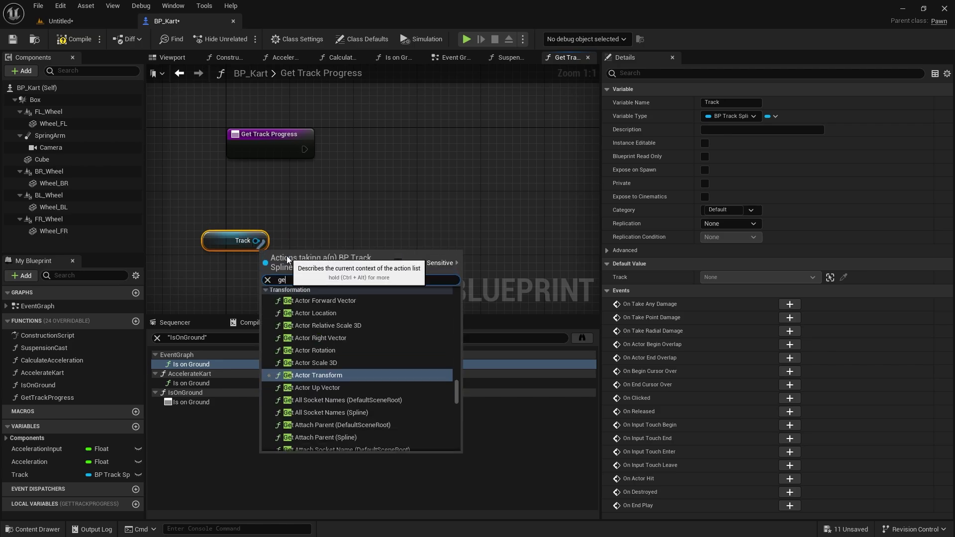
text(t spline)
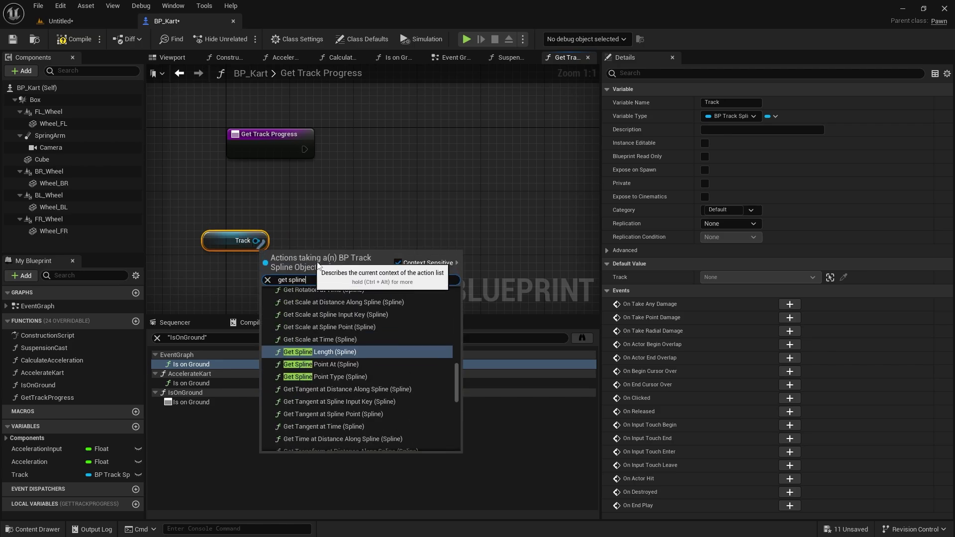
scroll(347, 327, down, 2)
scroll(343, 333, down, 5)
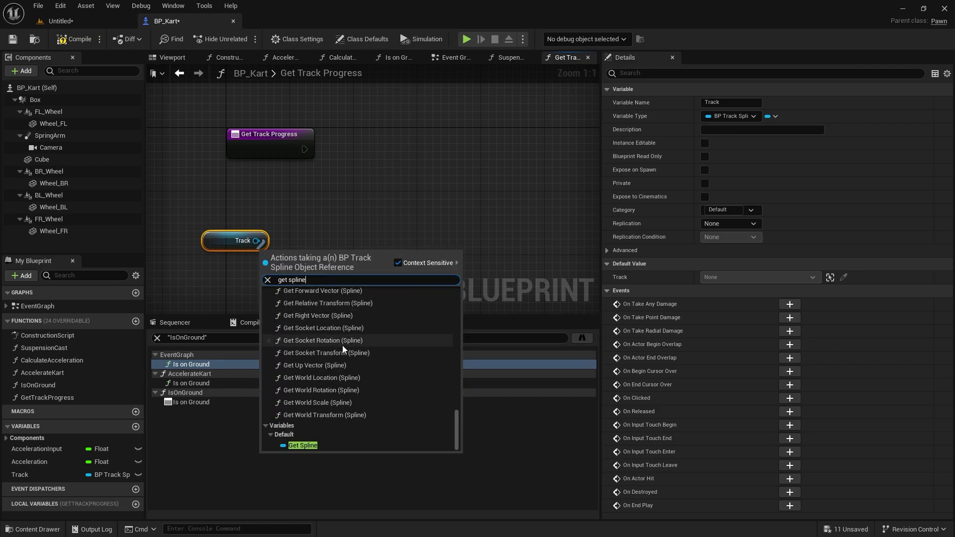
click(300, 446)
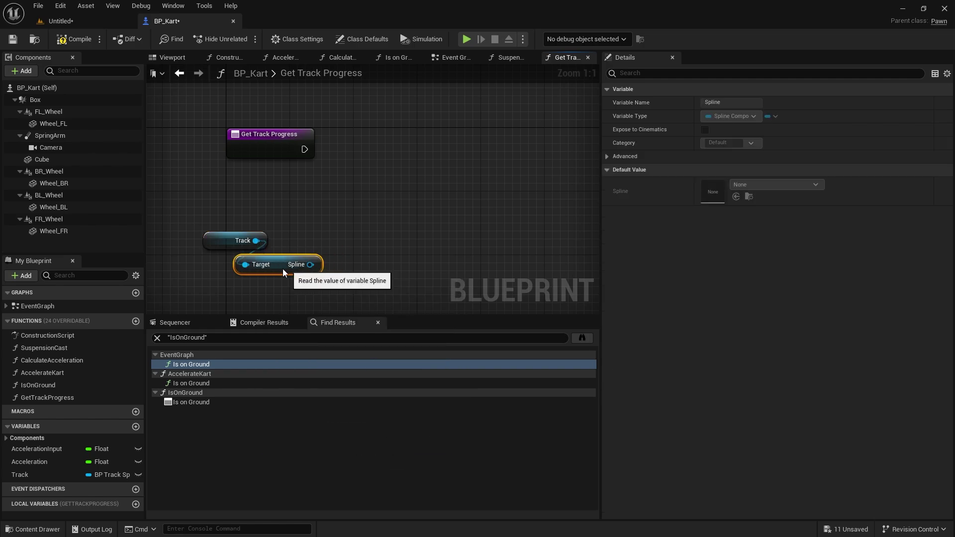
Add a Find Location Closest to World Location node targeting Spline and line up the Track and Spline nodes beside it
drag(280, 266, 356, 257)
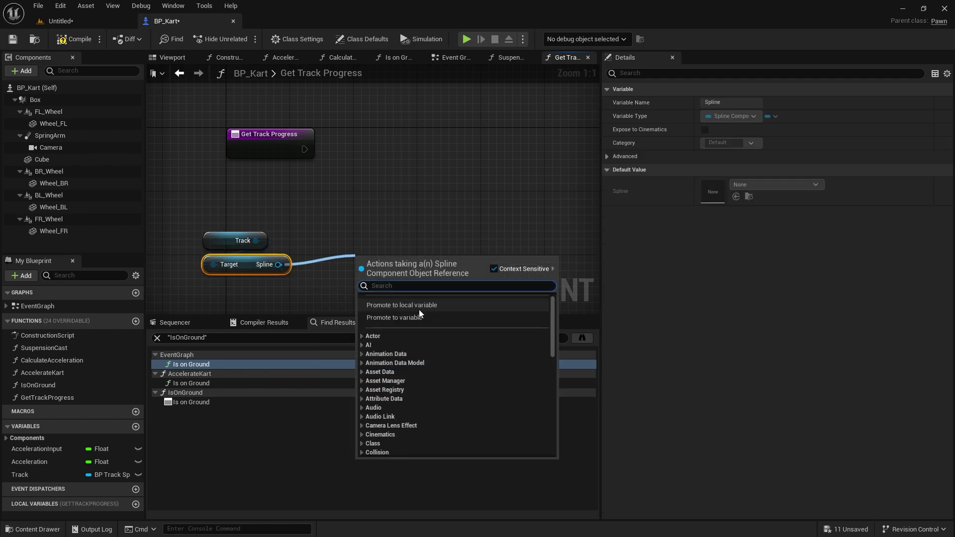
text(closest)
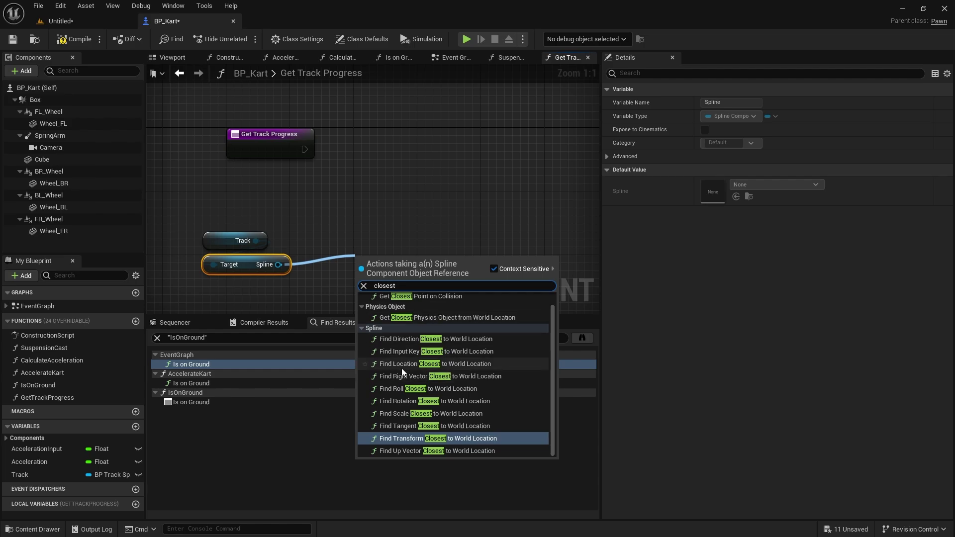
click(463, 364)
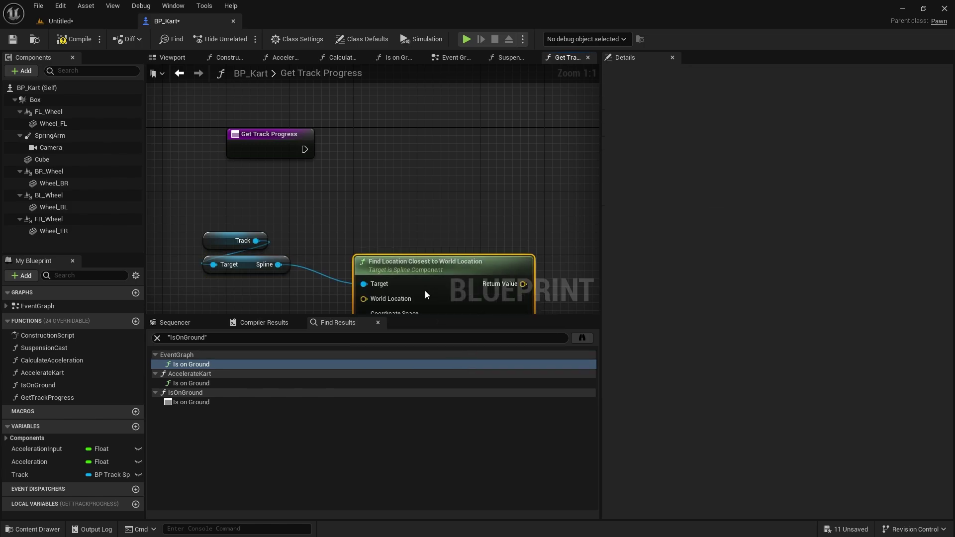
drag(425, 290, 405, 216)
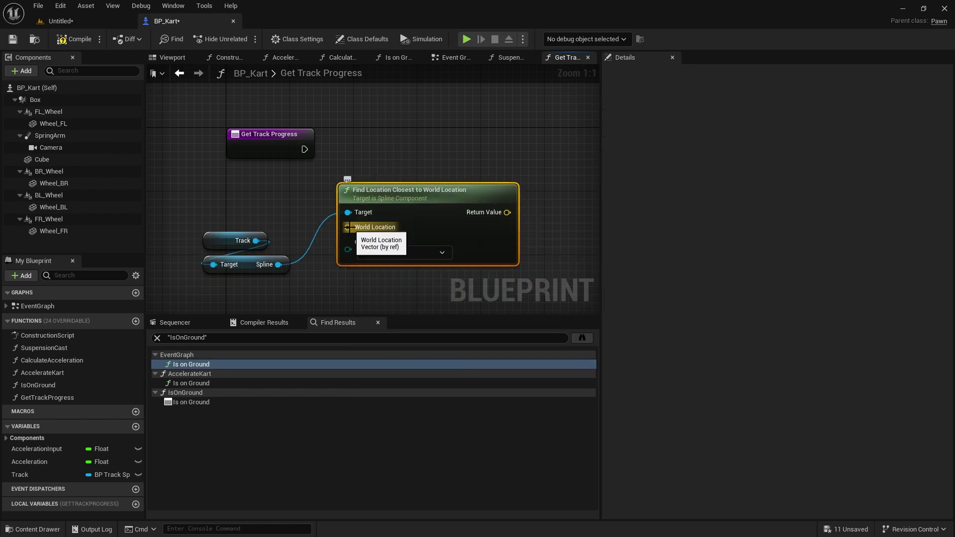
drag(291, 288, 224, 213)
drag(258, 266, 262, 219)
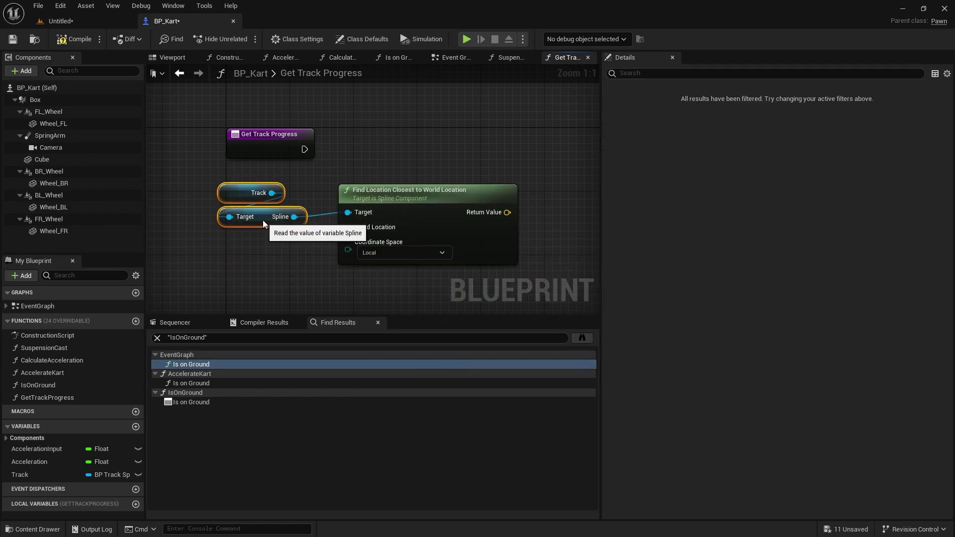
Feed the kart's Get Actor Location into the World Location input of the closest-location node
drag(348, 228, 298, 265)
text(get)
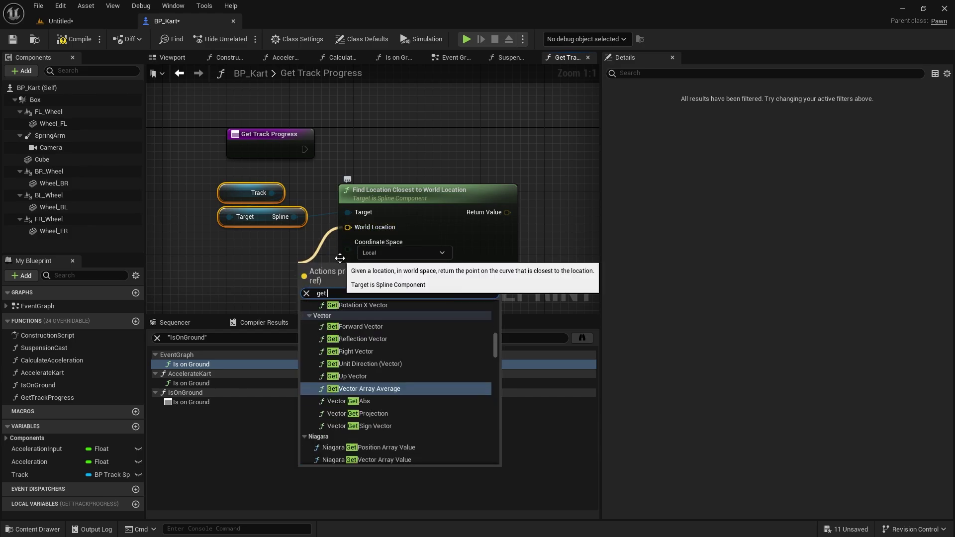
text( actor lo)
key(Down)
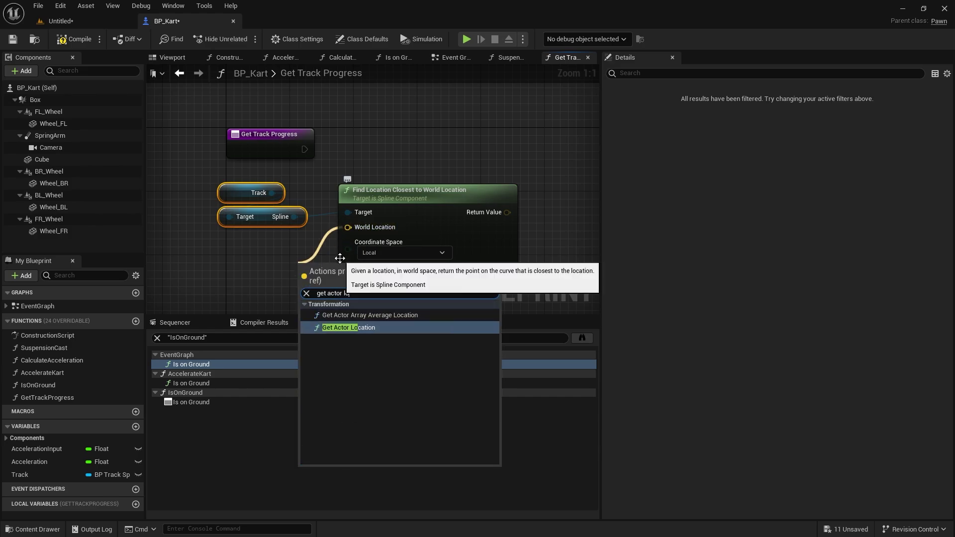
key(Return)
drag(337, 256, 208, 240)
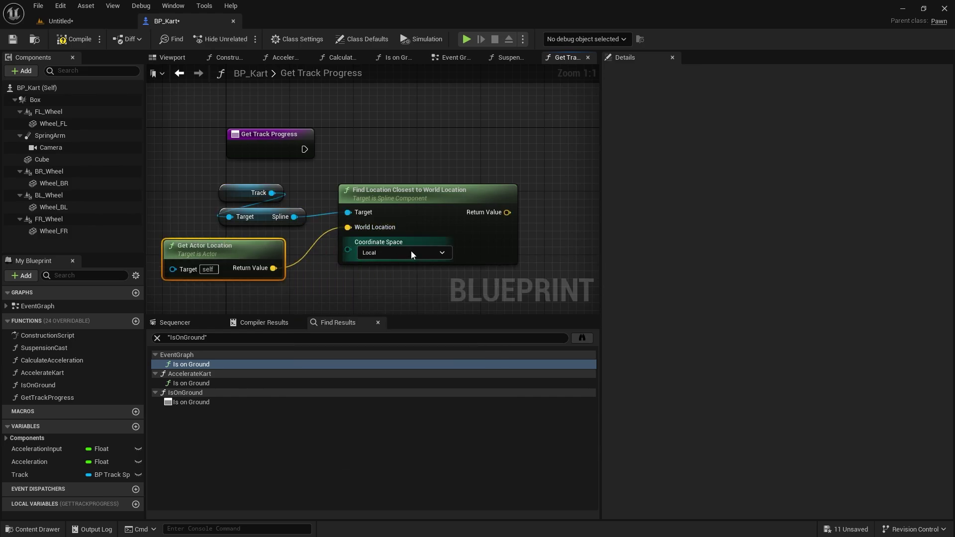
Set the closest-location node's Coordinate Space to World and shift the node slightly down
click(411, 252)
click(368, 270)
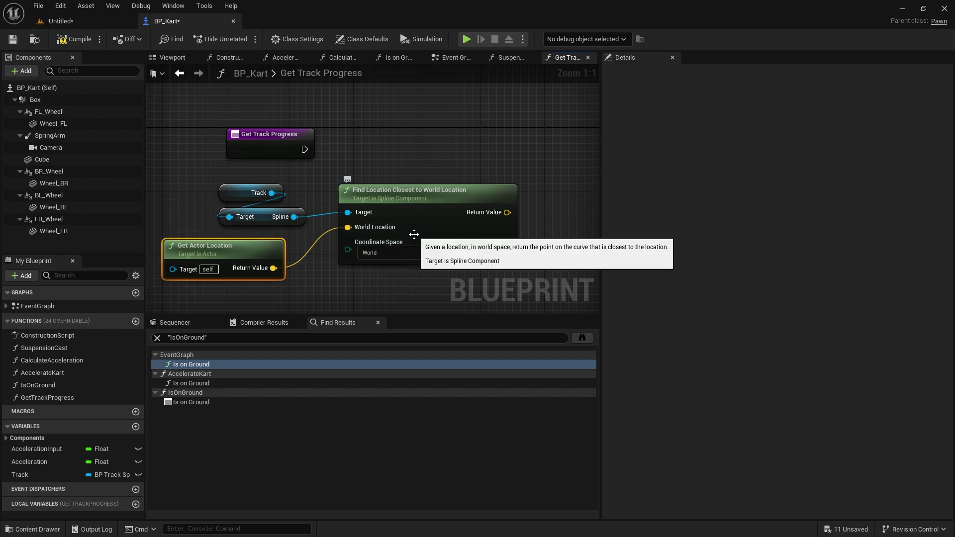
click(426, 193)
drag(427, 193, 420, 209)
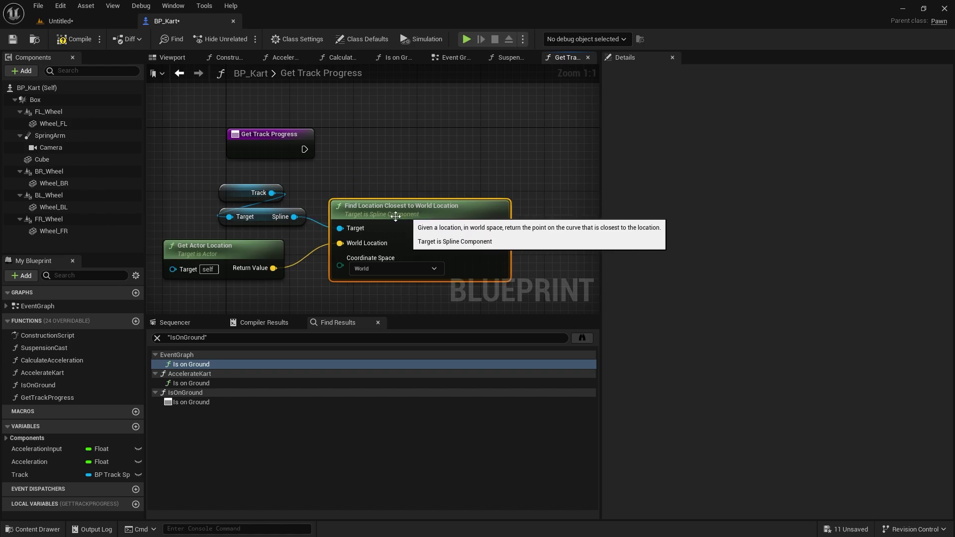
Add Get Distance Along Spline at Location for Spline, fed by the closest location, with Coordinate Space set to World
drag(295, 217, 570, 154)
text(distance)
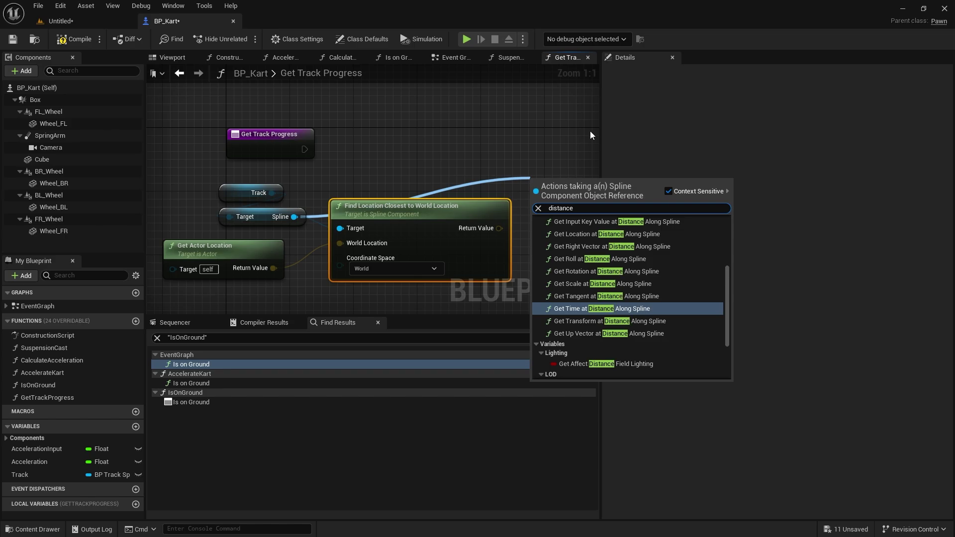
scroll(676, 277, up, 2)
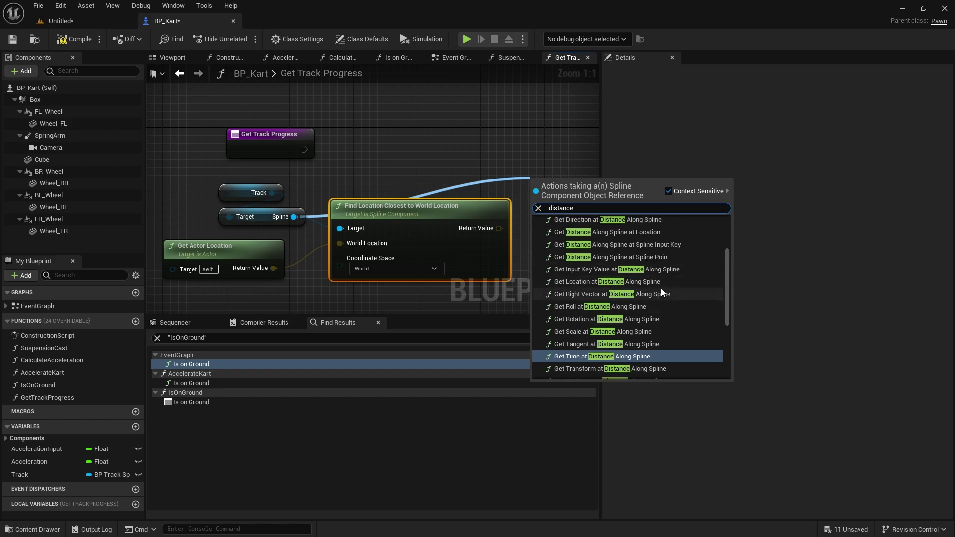
scroll(660, 288, up, 1)
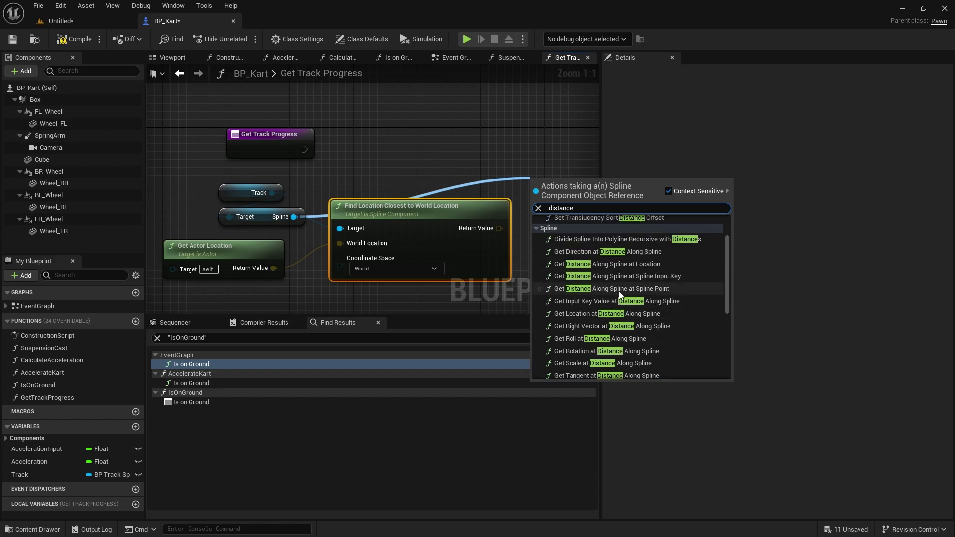
click(617, 266)
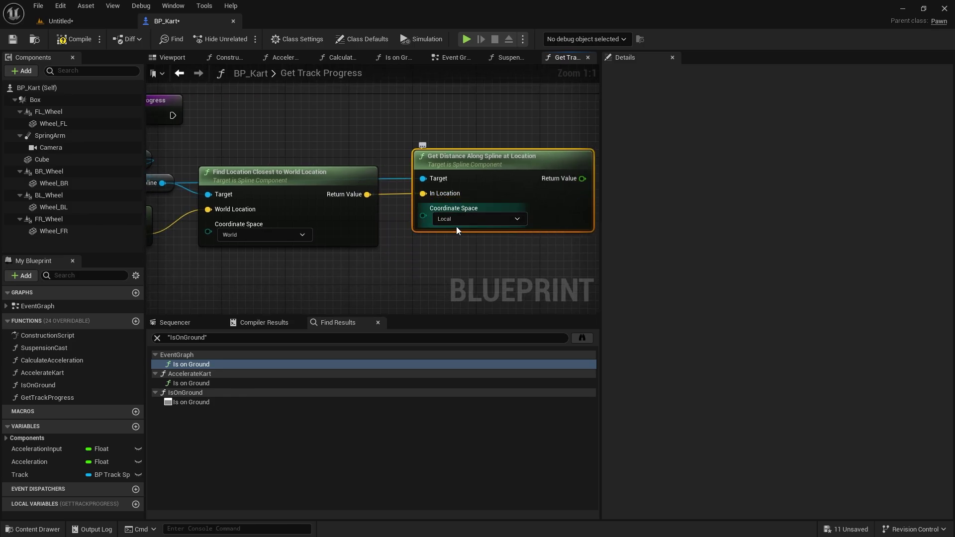
click(456, 218)
click(446, 237)
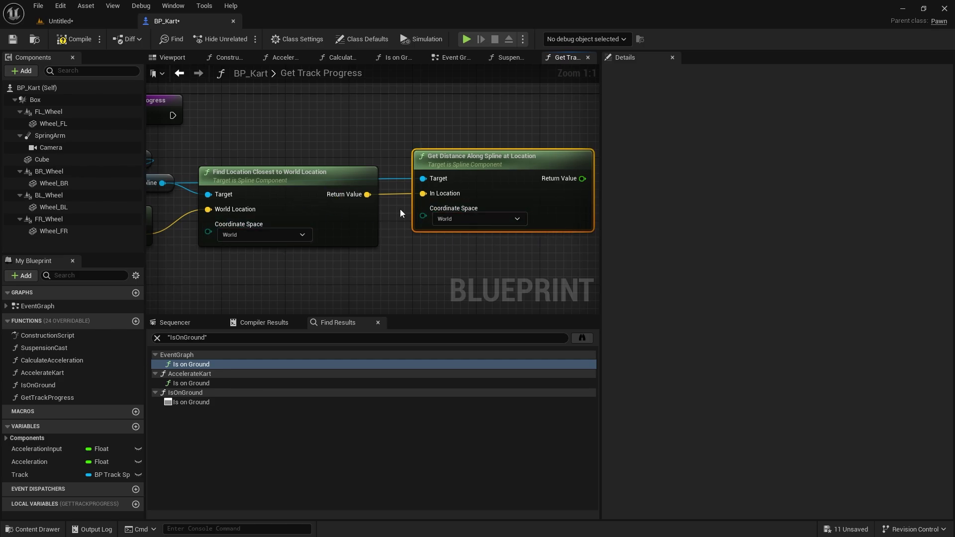
Move the Get Track Progress entry node above the distance node and add a Print String node executed from it
right_drag(291, 117, 347, 130)
drag(214, 117, 550, 123)
right_drag(546, 164, 271, 201)
drag(257, 164, 453, 149)
text(print)
key(Return)
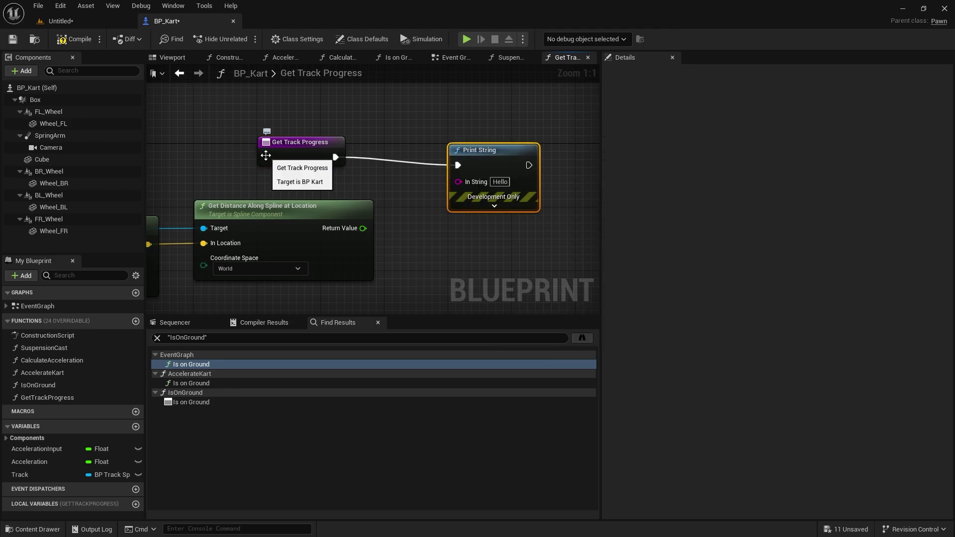
Connect the spline distance to Print String's In String, set its Duration to 0.0, and compile
drag(362, 230, 461, 181)
drag(461, 181, 527, 165)
drag(353, 177, 440, 209)
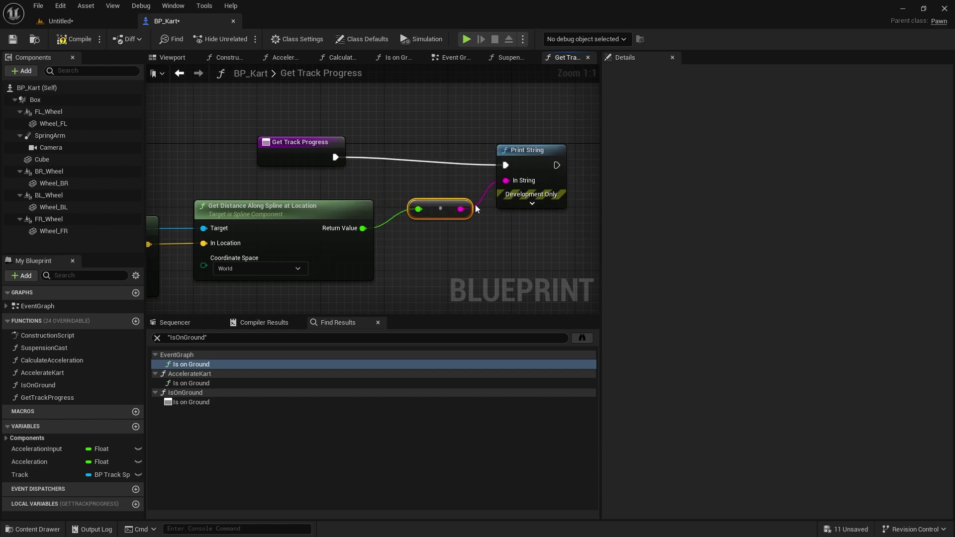
click(532, 203)
click(546, 248)
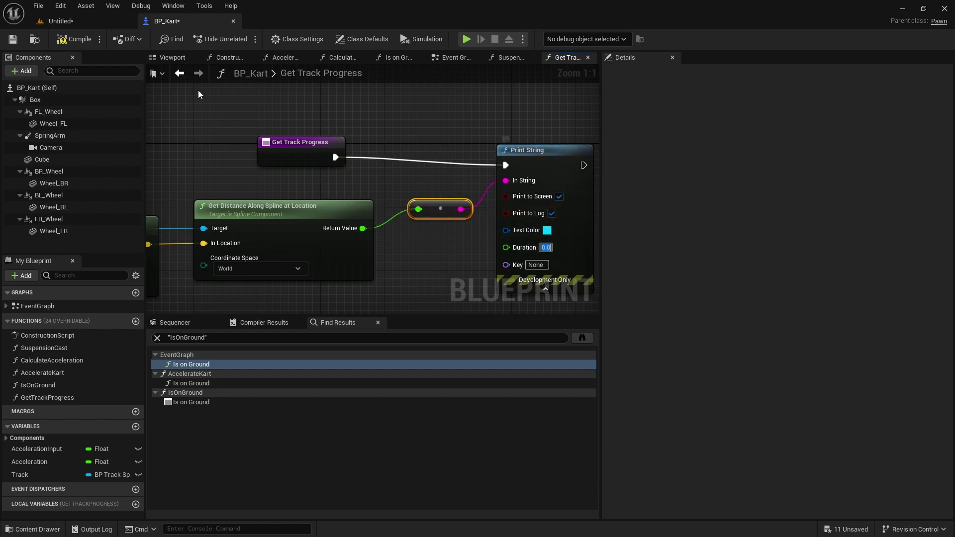
click(70, 44)
In the Event Graph, call Get Track Progress after the Calculate Acceleration node, and save the blueprint
double_click(344, 72)
click(456, 59)
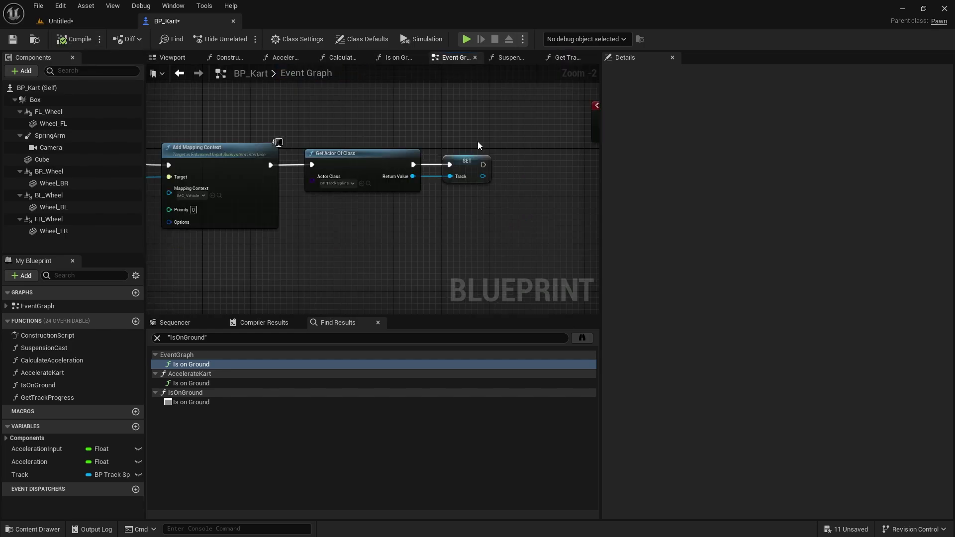
right_drag(237, 268, 348, 103)
scroll(348, 103, down, 3)
right_drag(361, 215, 353, 84)
right_drag(522, 159, 367, 158)
scroll(367, 159, up, 4)
scroll(366, 159, up, 1)
drag(47, 398, 381, 220)
drag(488, 238, 487, 230)
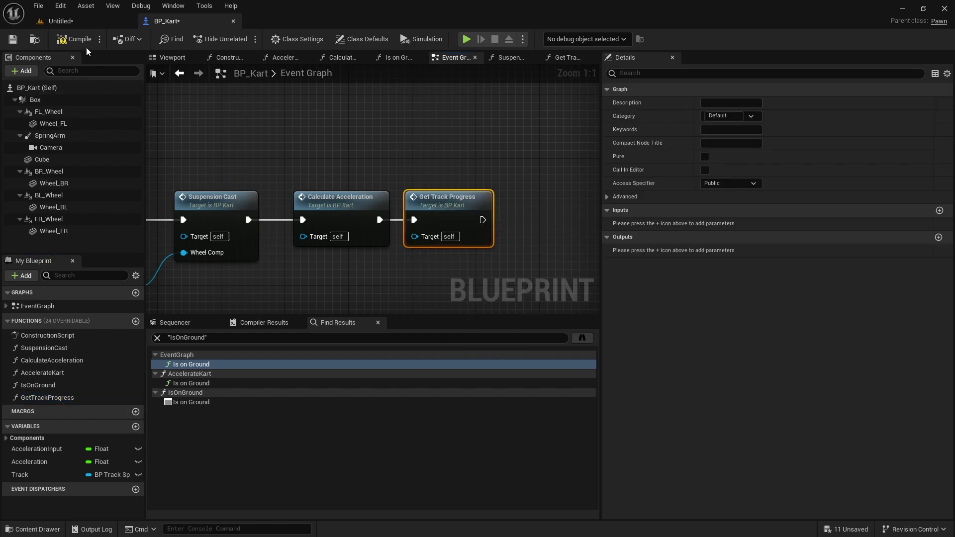
click(13, 40)
Play the level and drive the kart around the track to check the printed spline distance, ending the session after passing the start again
click(60, 21)
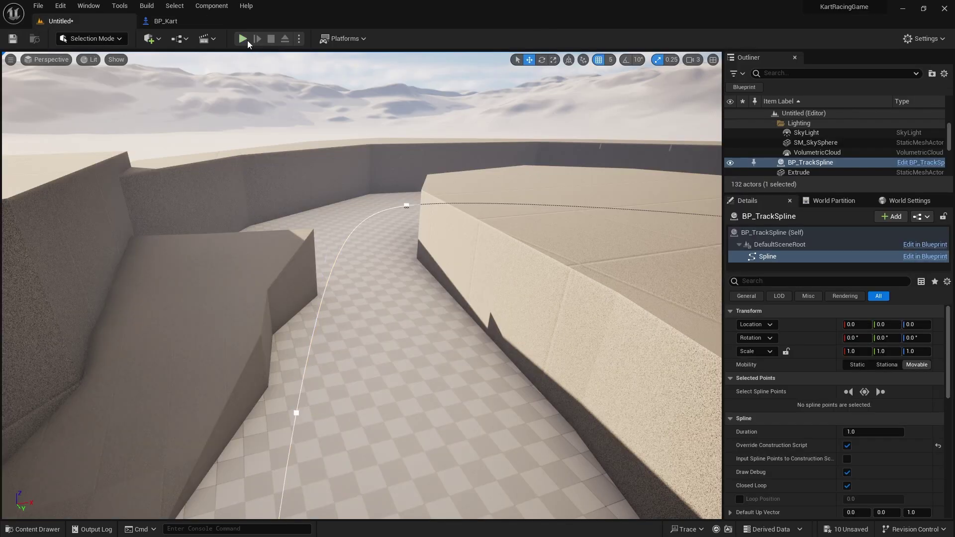
click(243, 39)
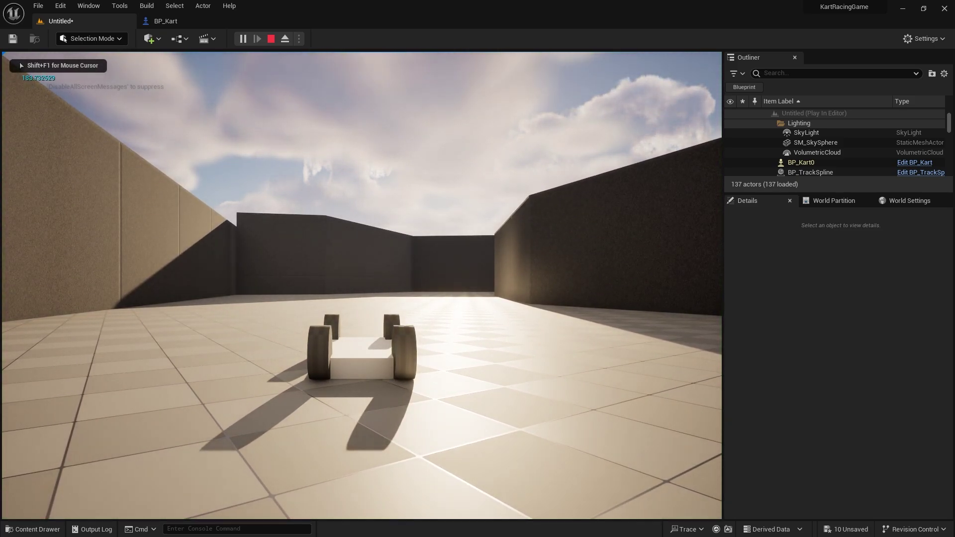
key(w)
key(d)
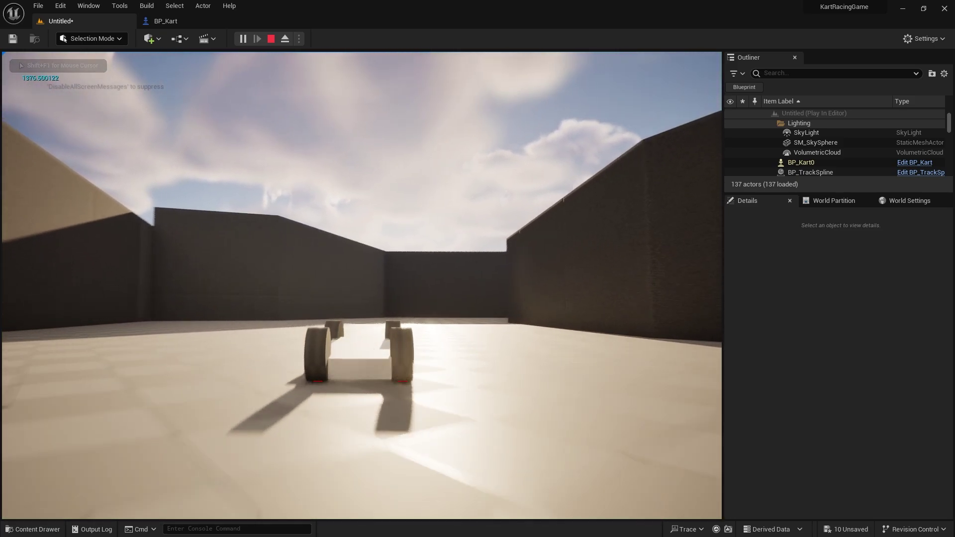
key(d)
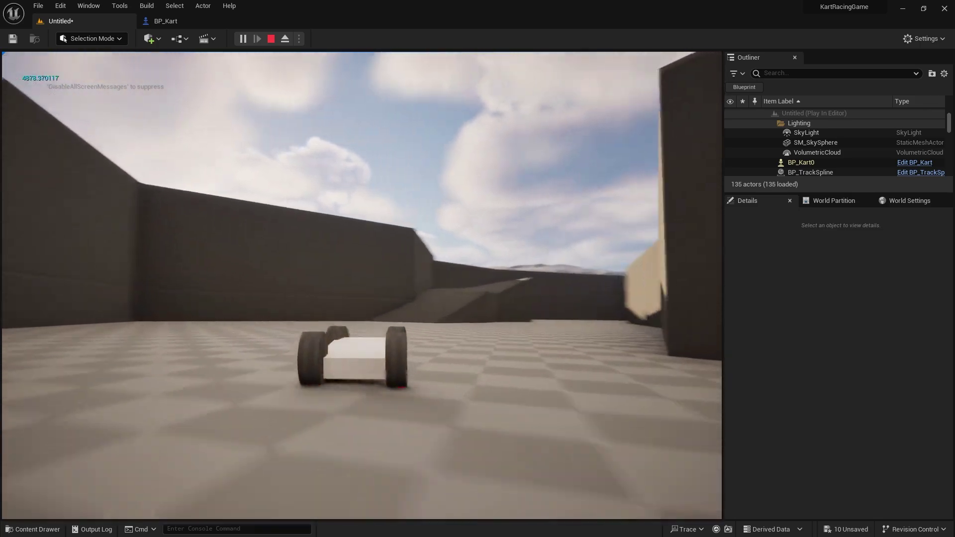
key(d)
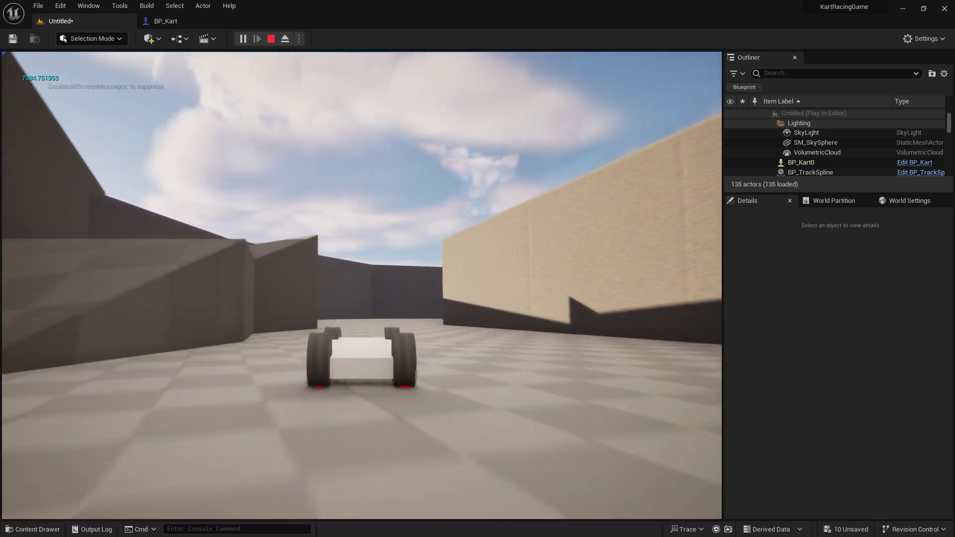
key(d)
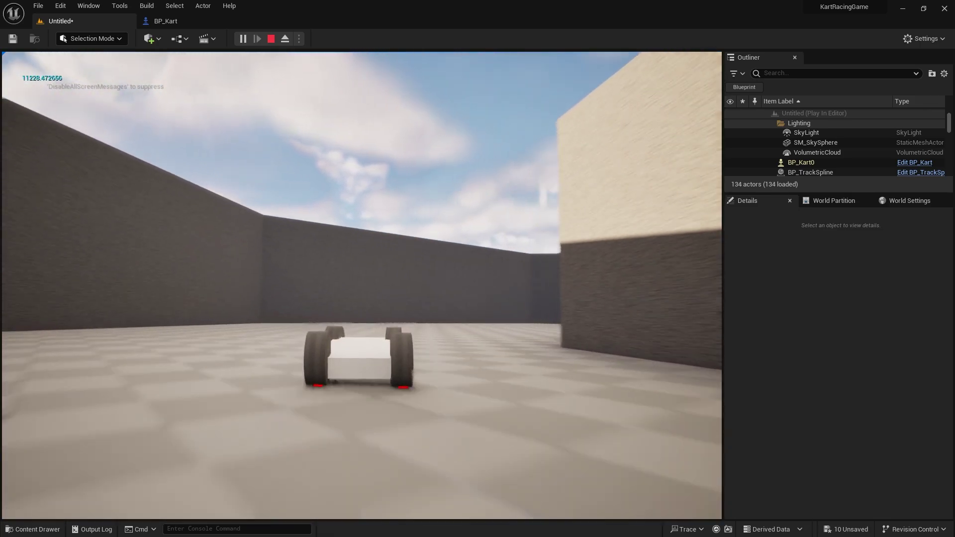
key(d)
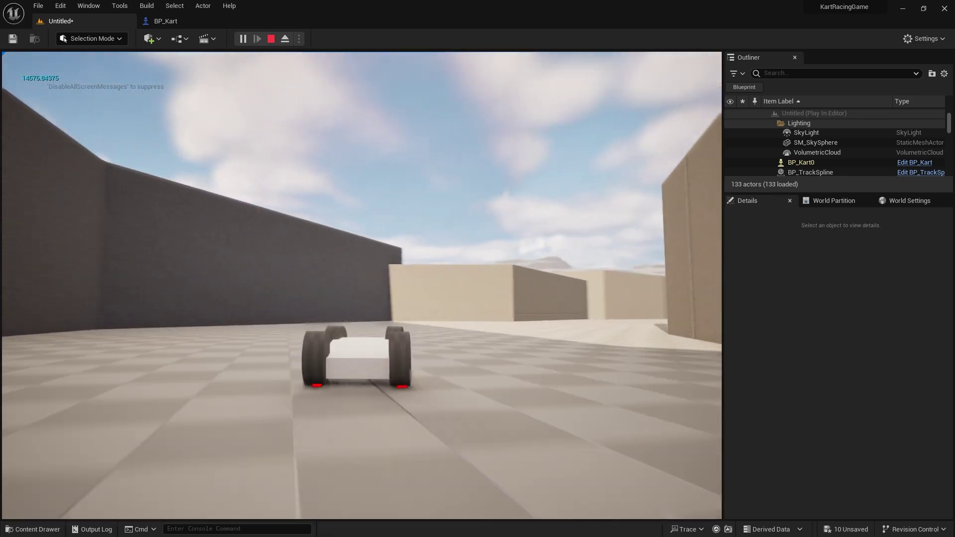
key(d)
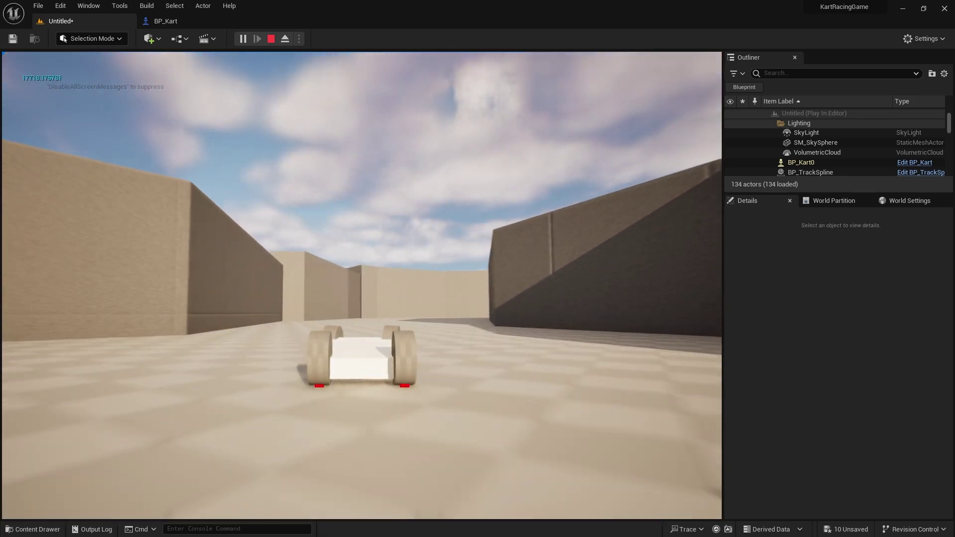
key(d)
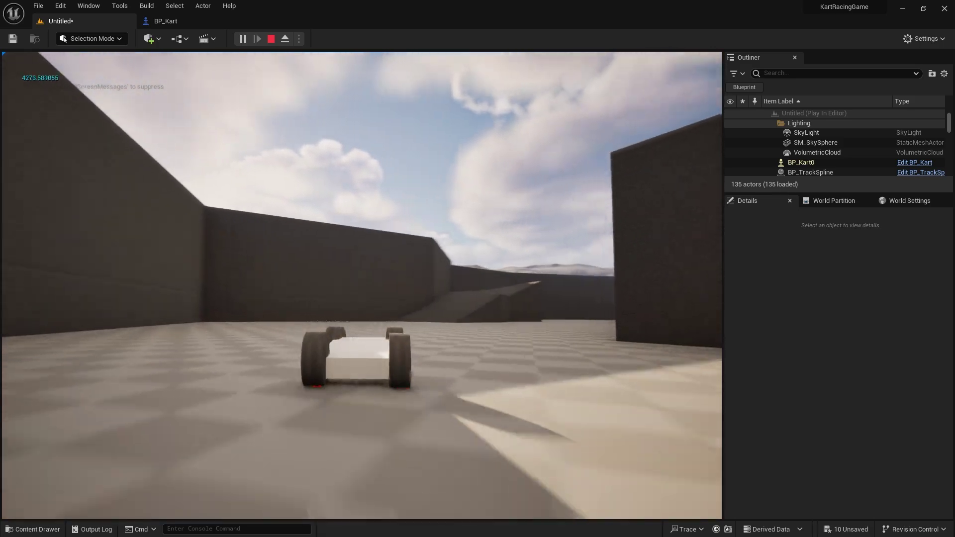
key(d)
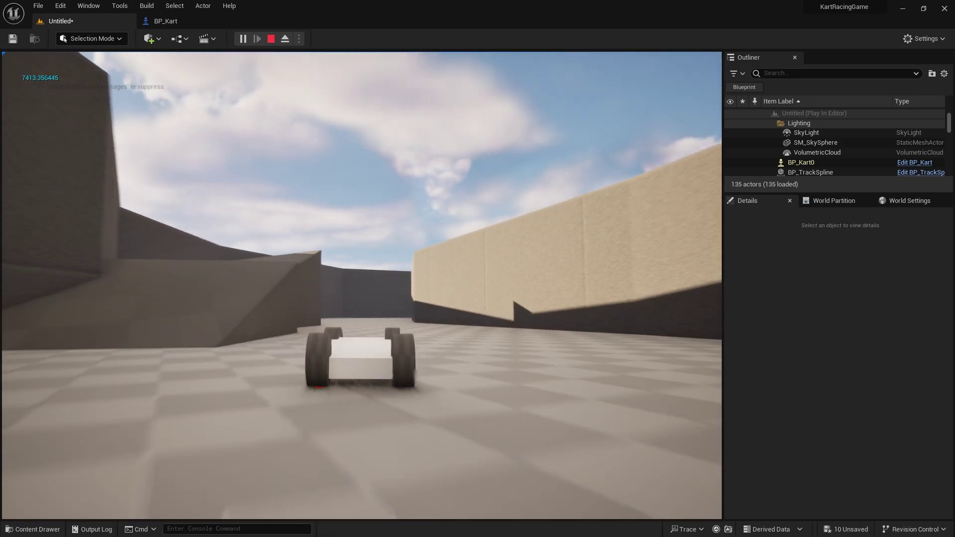
key(Escape)
Move the PlayerStart near the spline's start point to about X -167.7, Y 1564.7
key(w)
right_drag(375, 317, 532, 335)
right_drag(398, 278, 423, 284)
key(w)
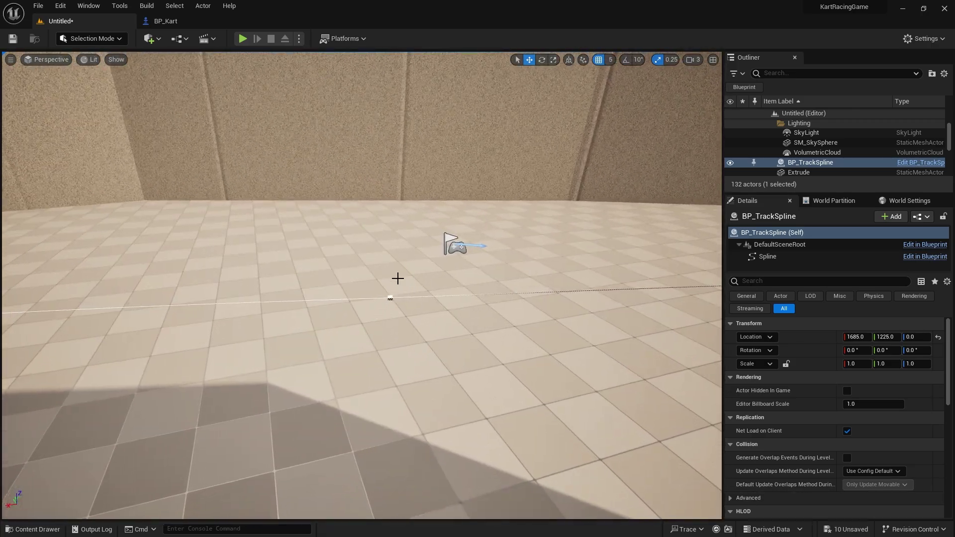
click(451, 246)
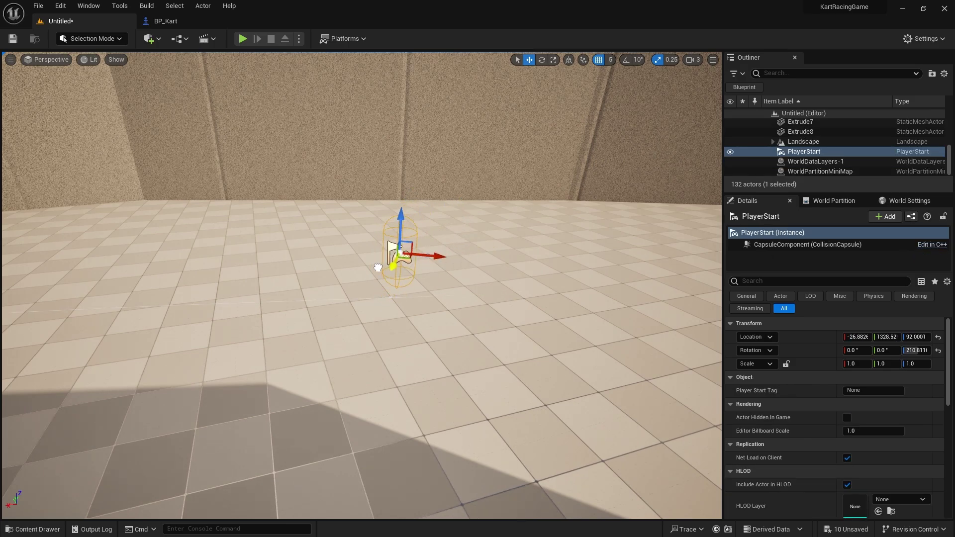
right_drag(387, 232, 285, 118)
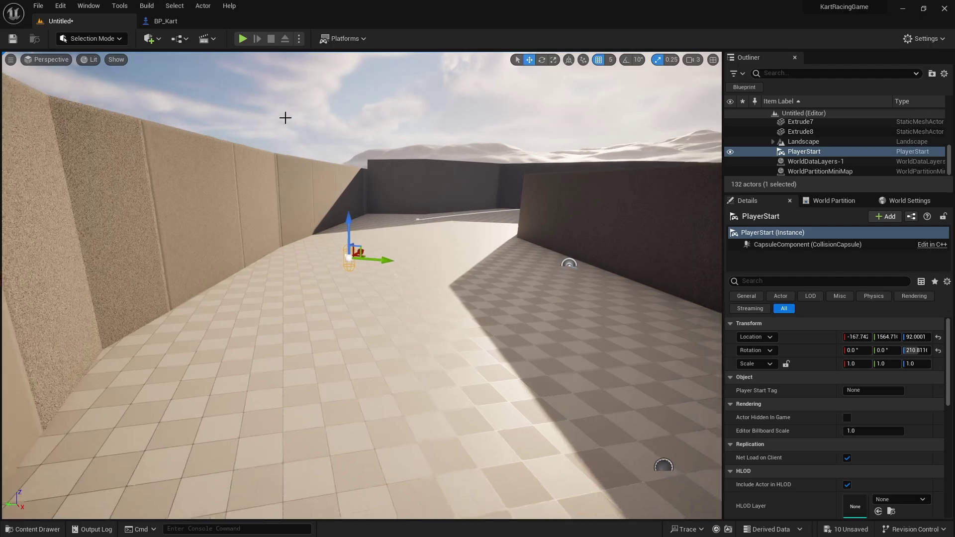
Play the level, reverse past the spline's start and drive forward along the track to check the printed distance, ending the session
click(243, 39)
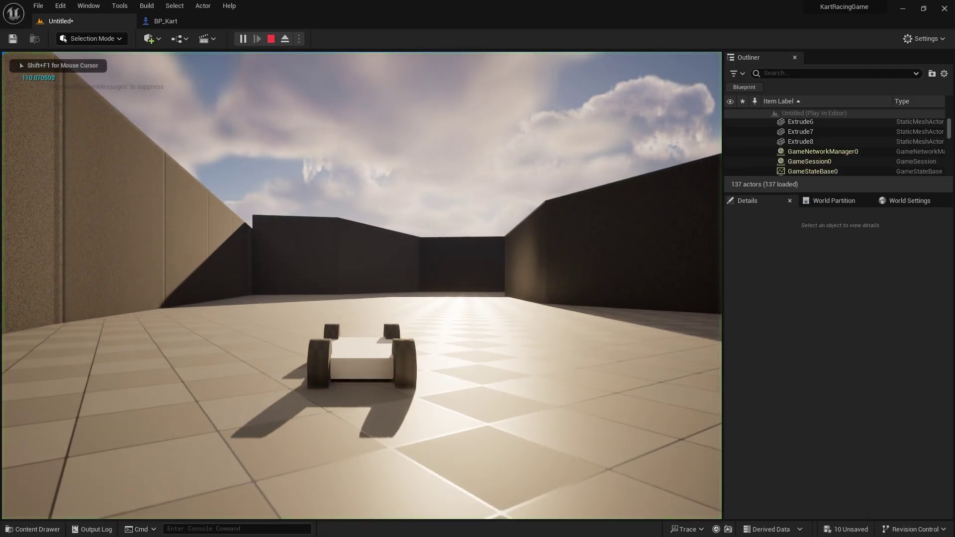
key(w)
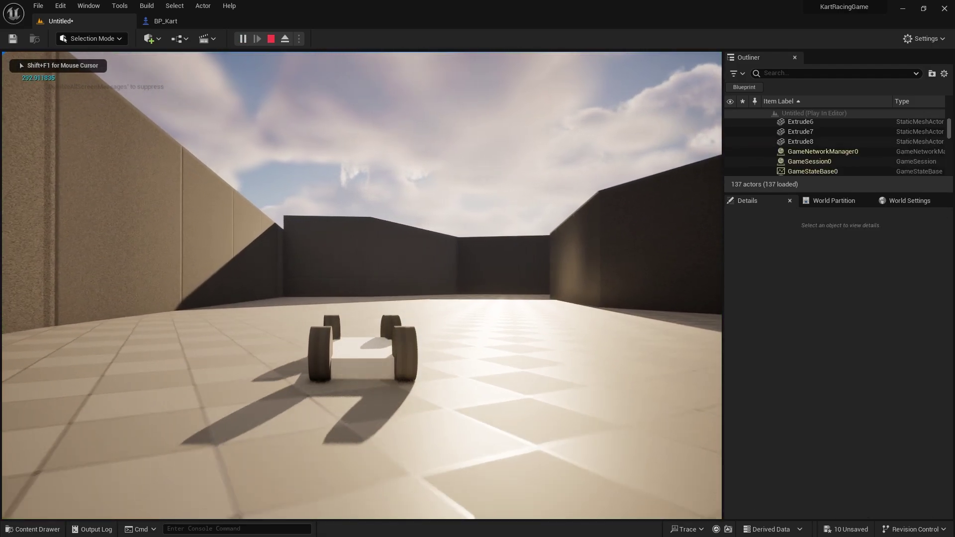
key(s)
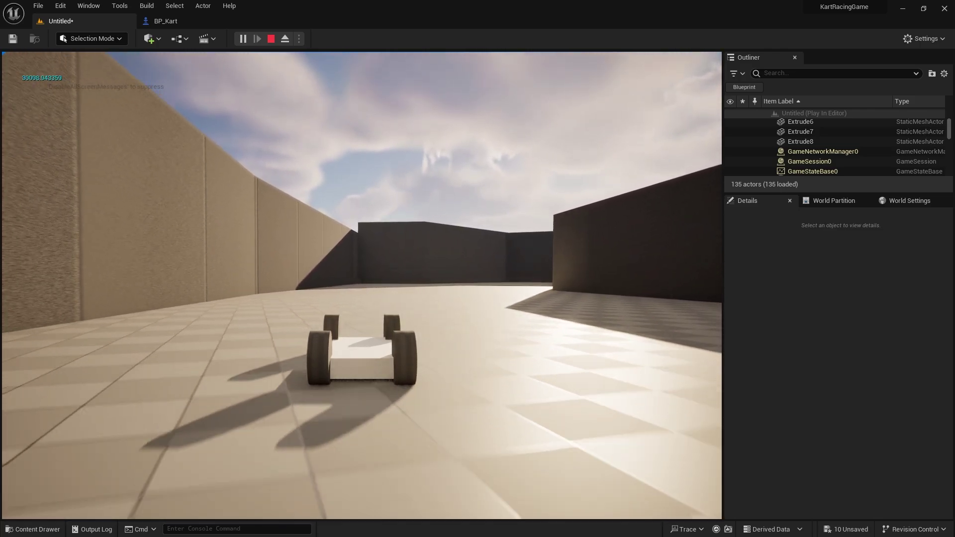
key(a)
key(w)
key(a)
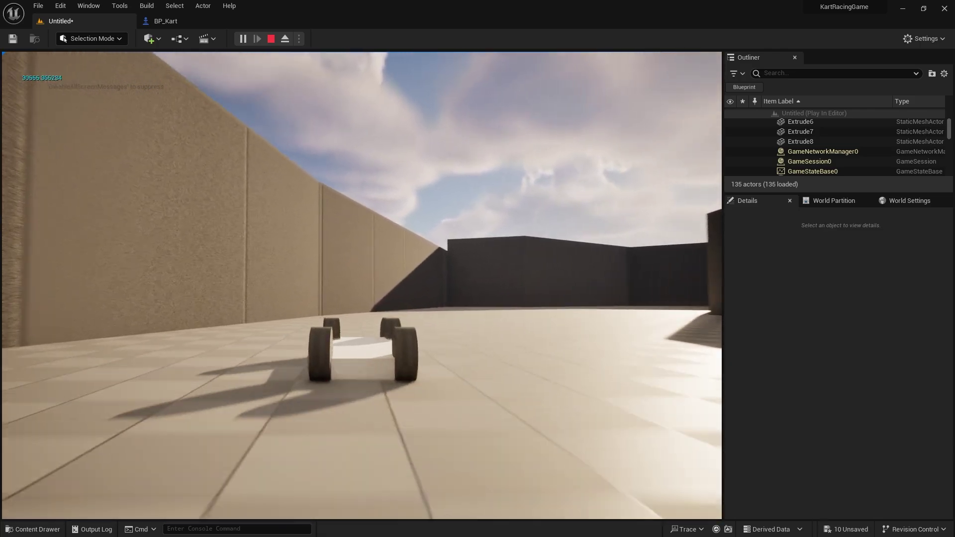
key(w)
key(d)
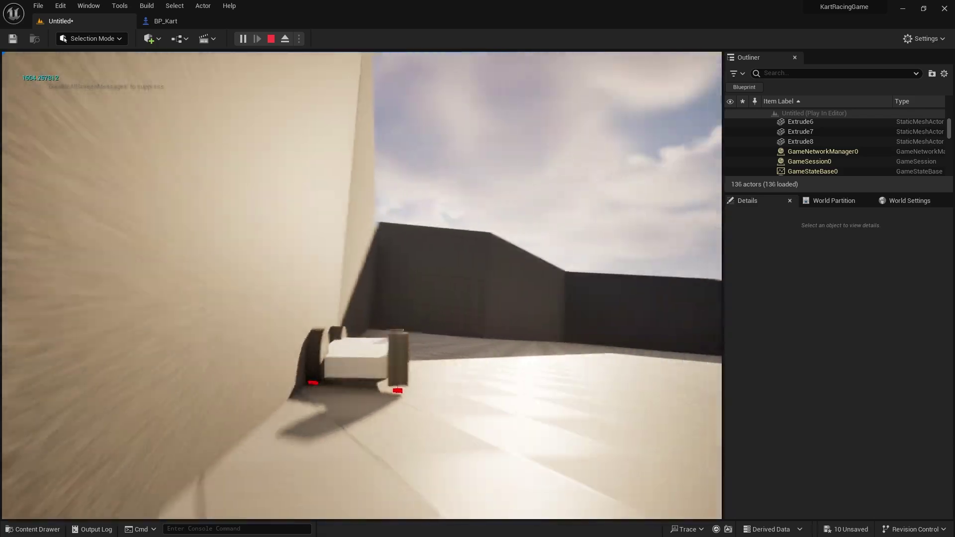
key(w)
key(d)
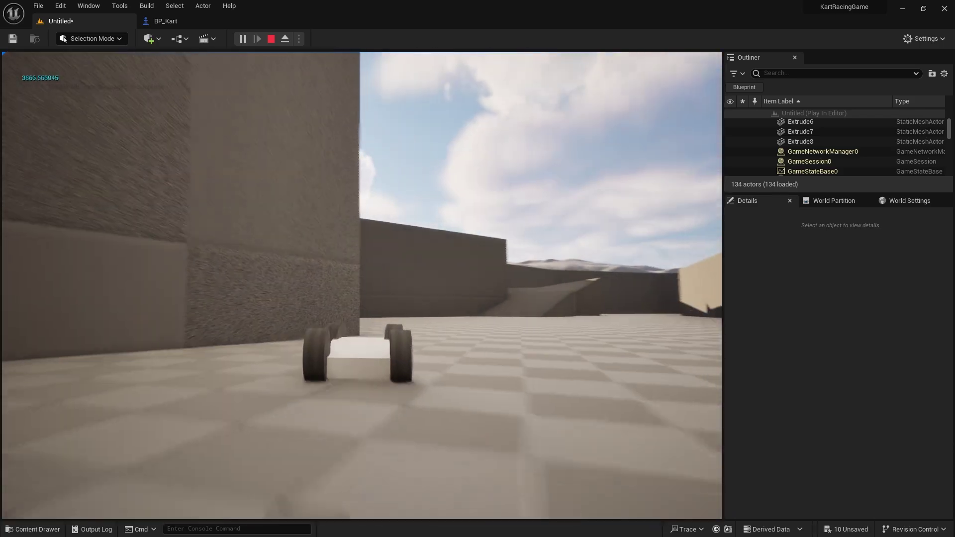
key(w)
key(d)
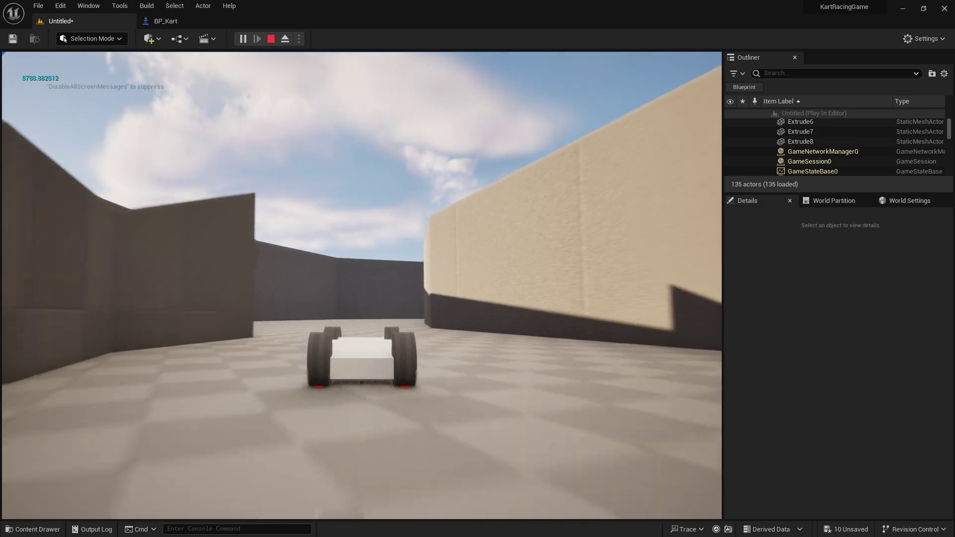
key(w)
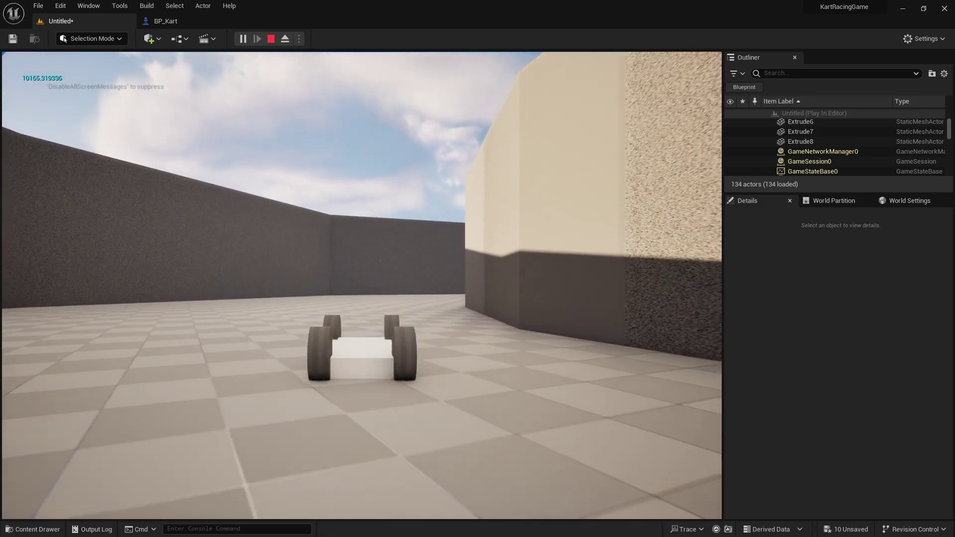
key(Escape)
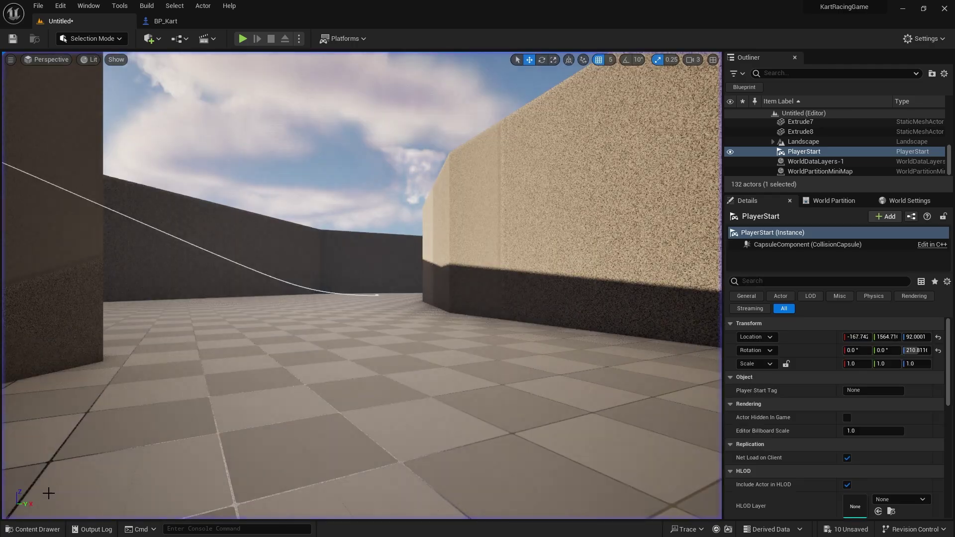
Place a cube on the track floor beside the inner wall at about X -1520, Y -665, Z 15
key(w)
right_drag(290, 491, 343, 510)
right_drag(164, 77, 133, 71)
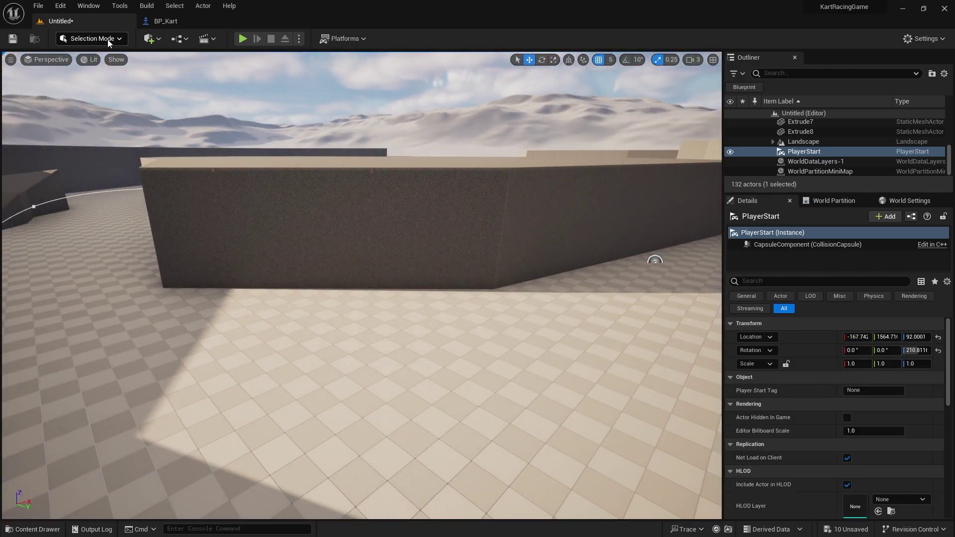
click(149, 38)
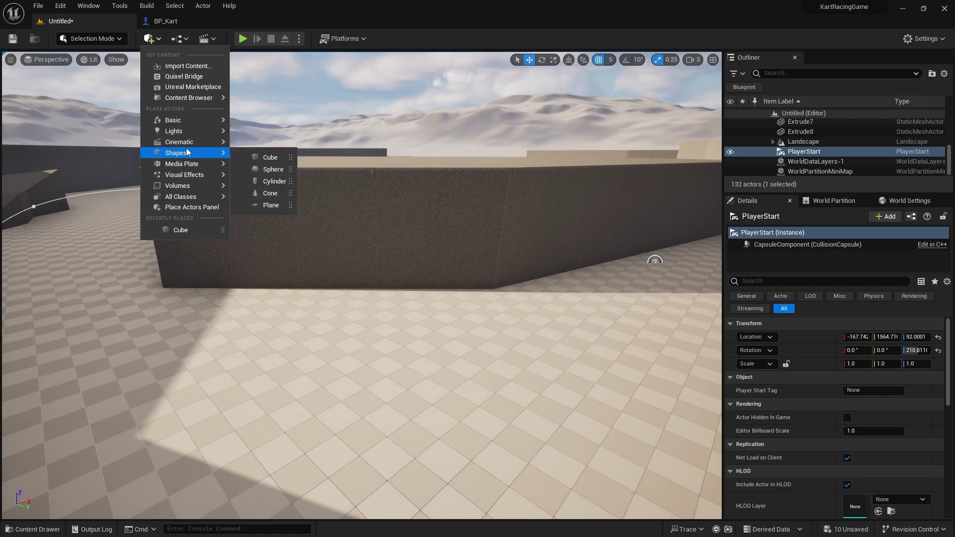
drag(282, 159, 449, 287)
key(r)
right_drag(395, 311, 498, 334)
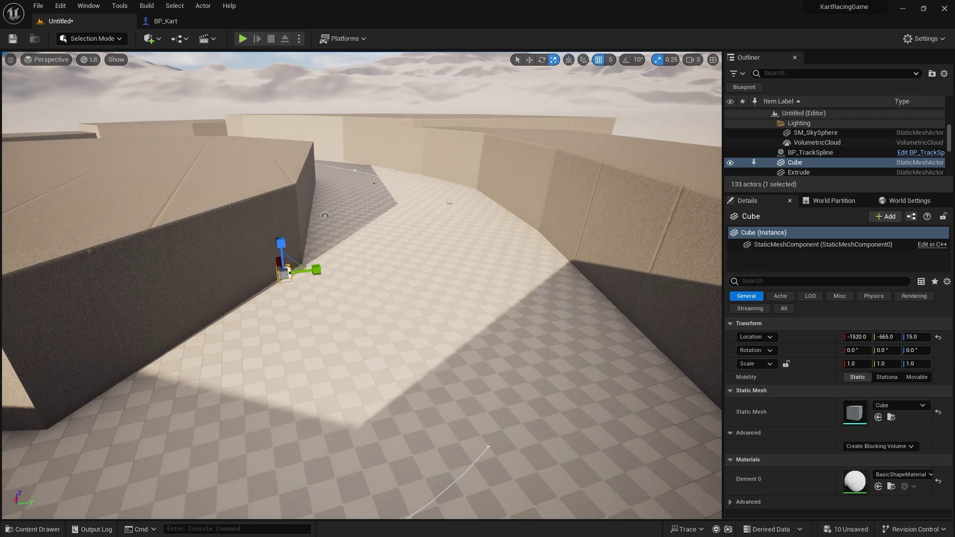
right_drag(394, 304, 348, 282)
Rotate the cube about 51° around Z, stretch its Y scale to 28.25 and position it as a bar across the track
key(e)
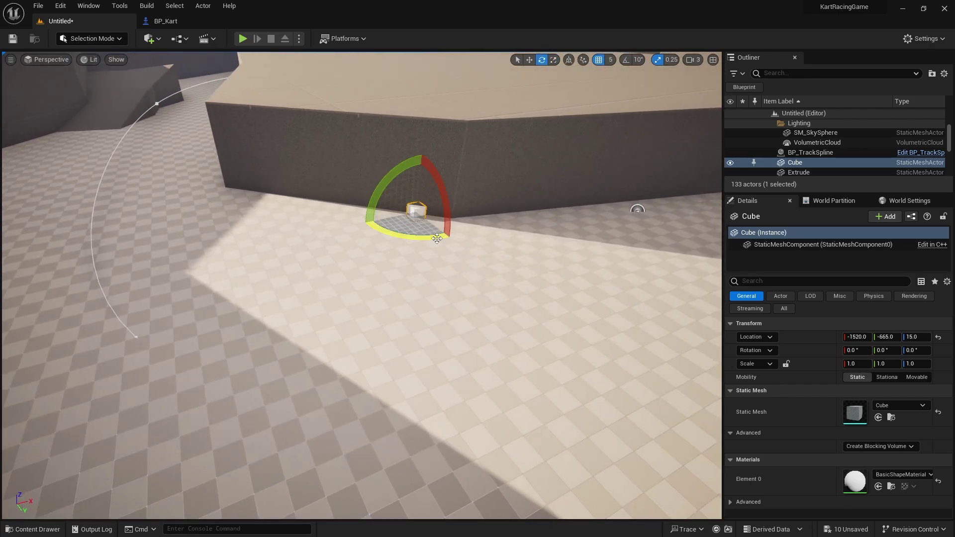
drag(418, 240, 392, 239)
mouse_move(393, 239)
right_down()
mouse_move(343, 236)
mouse_move(398, 240)
right_up()
key(r)
drag(432, 258, 289, 281)
key(w)
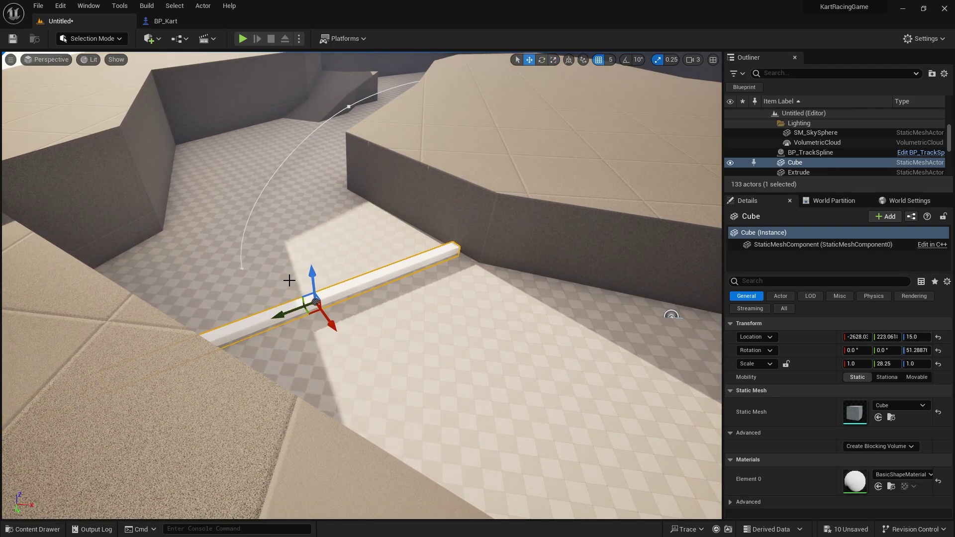
Raise the BP_TrackSpline actor above the track floor to Z 100
click(241, 268)
mouse_move(387, 219)
right_down()
mouse_move(391, 249)
mouse_move(448, 213)
mouse_move(428, 259)
mouse_move(388, 212)
right_up()
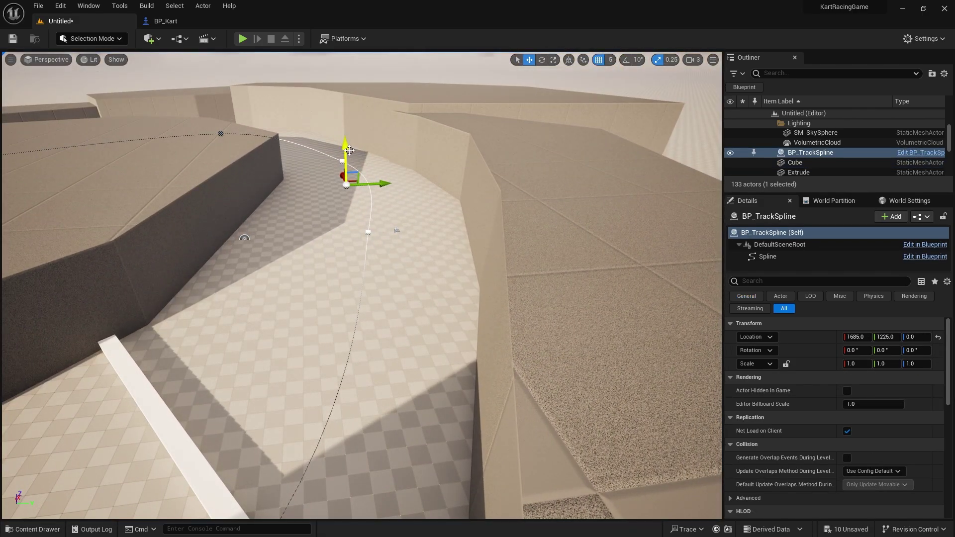
drag(346, 151, 335, 192)
Rotate the bar-shaped cube to about 34.7° around Z so it crosses the track more squarely to the spline
right_drag(397, 230, 456, 298)
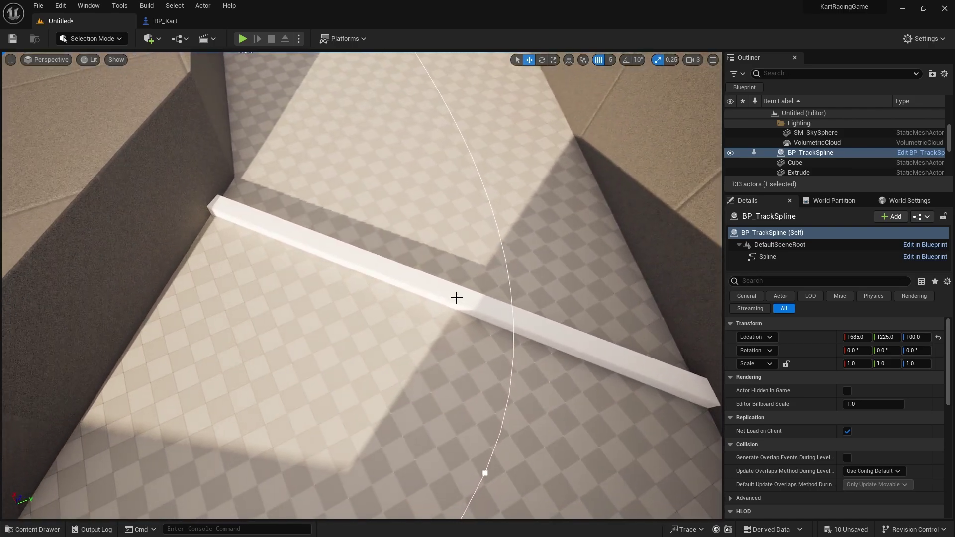
click(453, 309)
key(e)
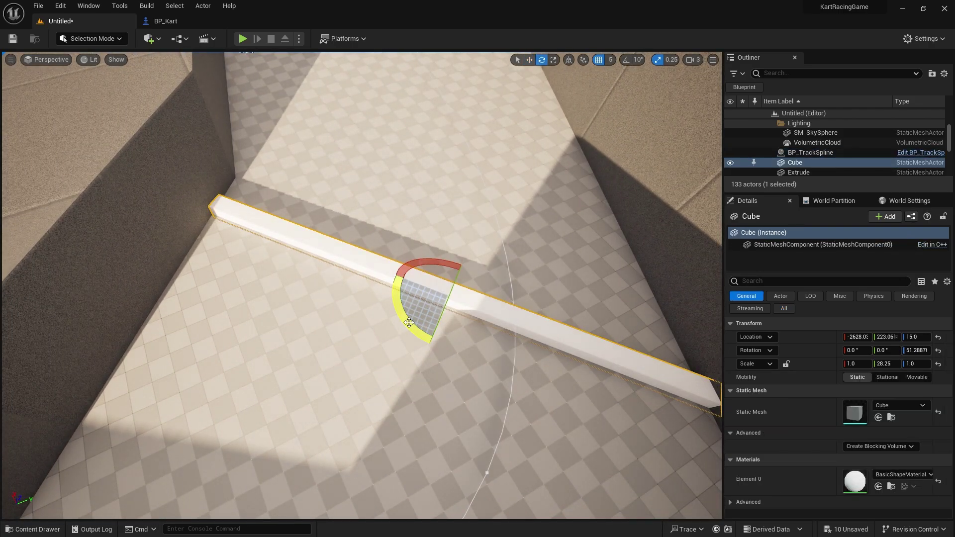
drag(409, 323, 407, 320)
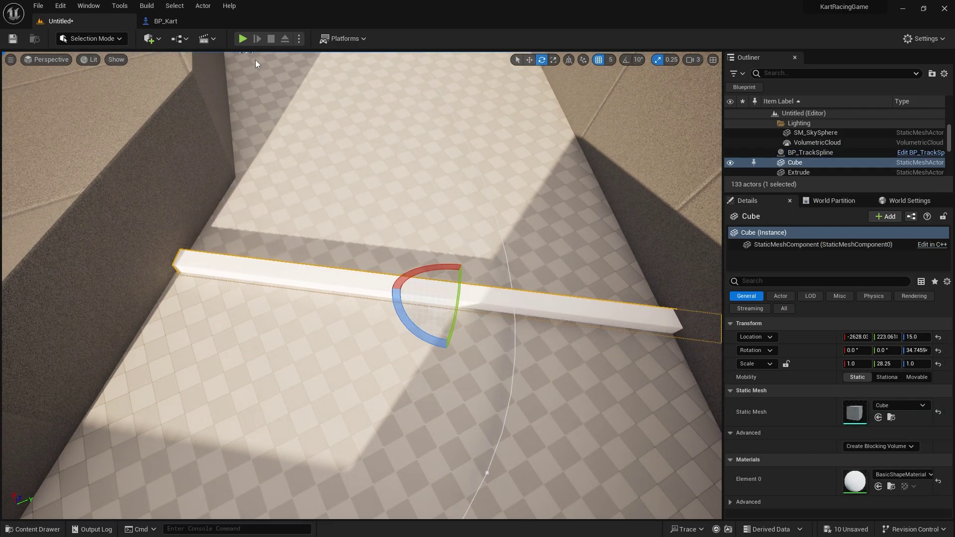
Play the level and drive the kart to the middle of the bar and back to check the printed spline distance
key(alt+p)
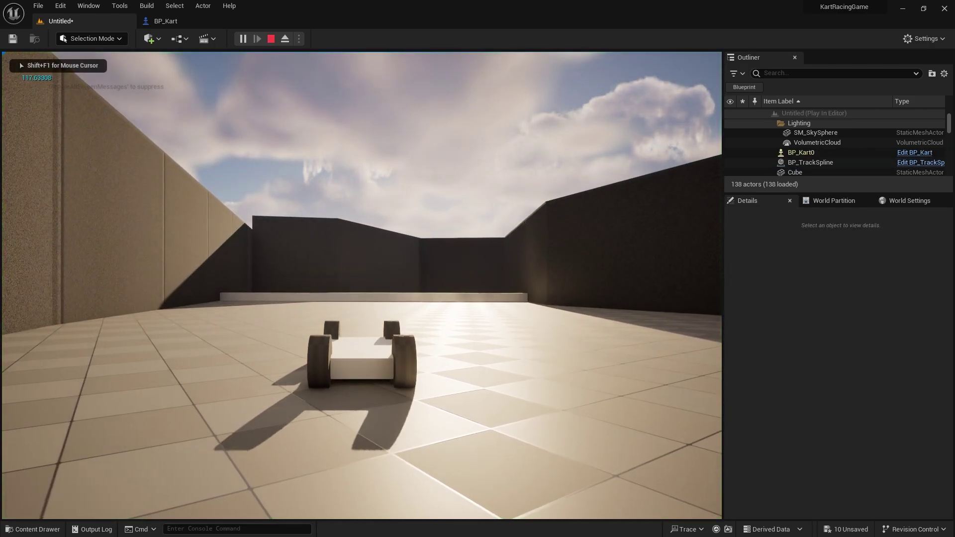
key(w)
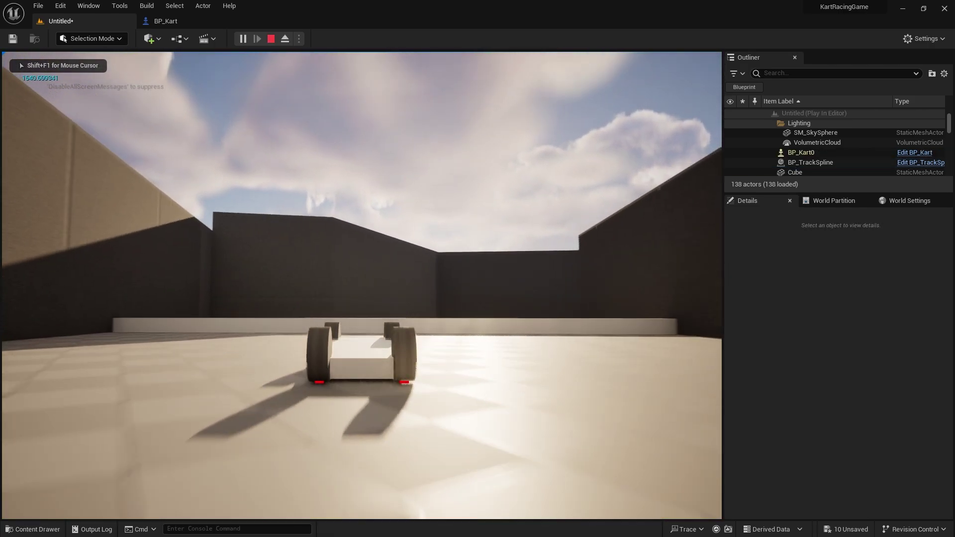
key(s)
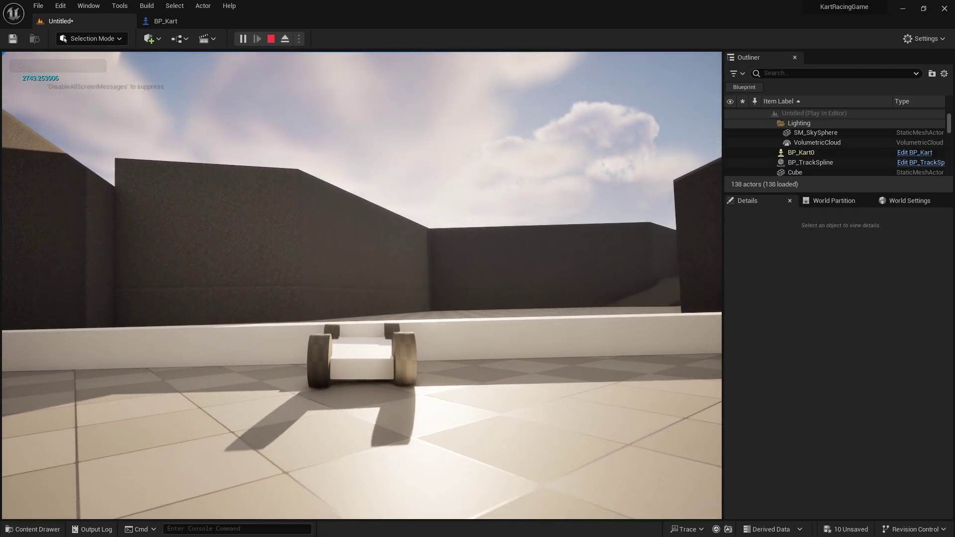
key(s)
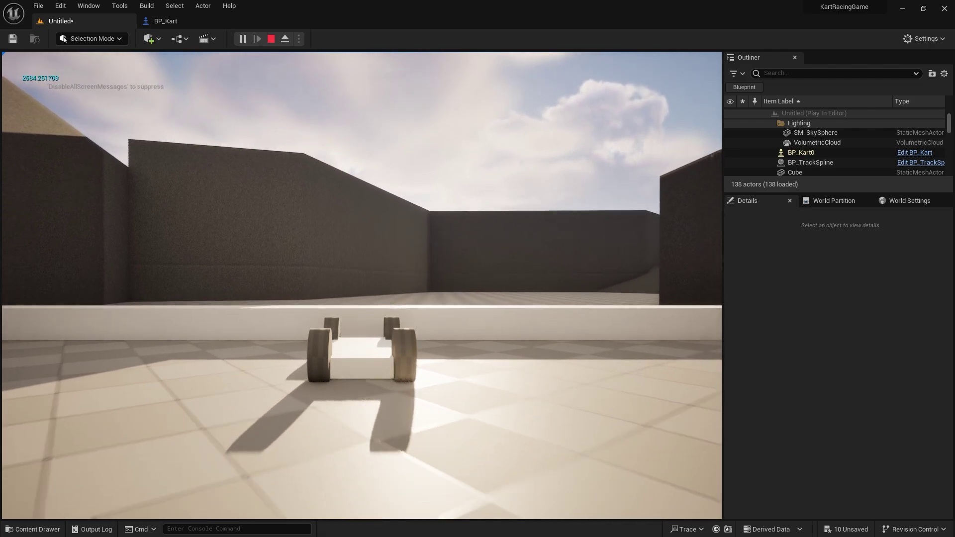
key(s)
key(a)
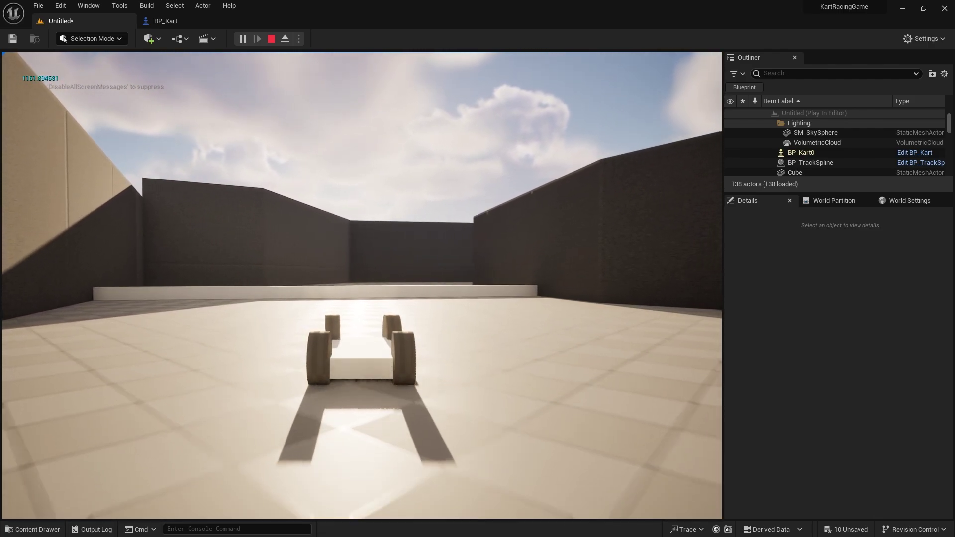
Drive the kart to the bar's end at the right-hand track wall, read the printed distance there and reverse away
key(d)
key(w)
key(d)
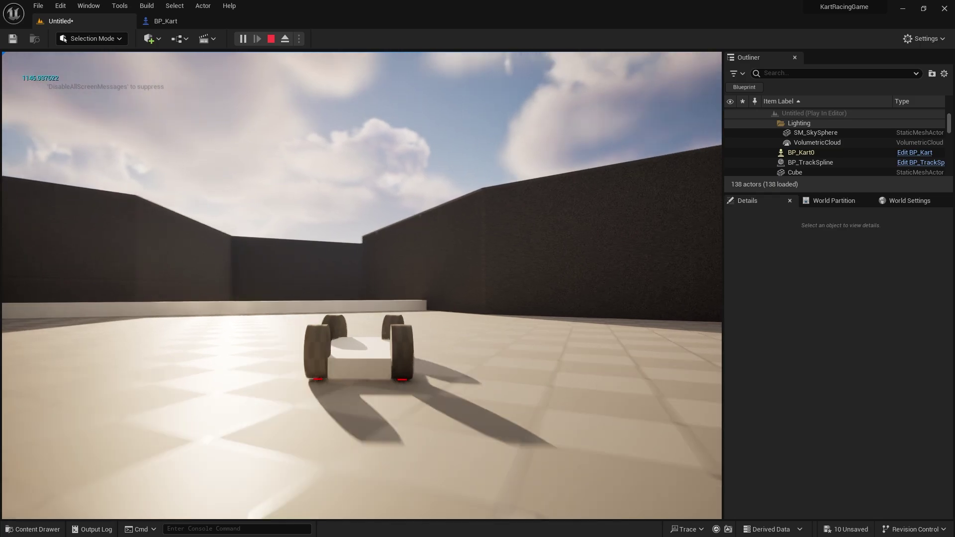
key(w)
key(a)
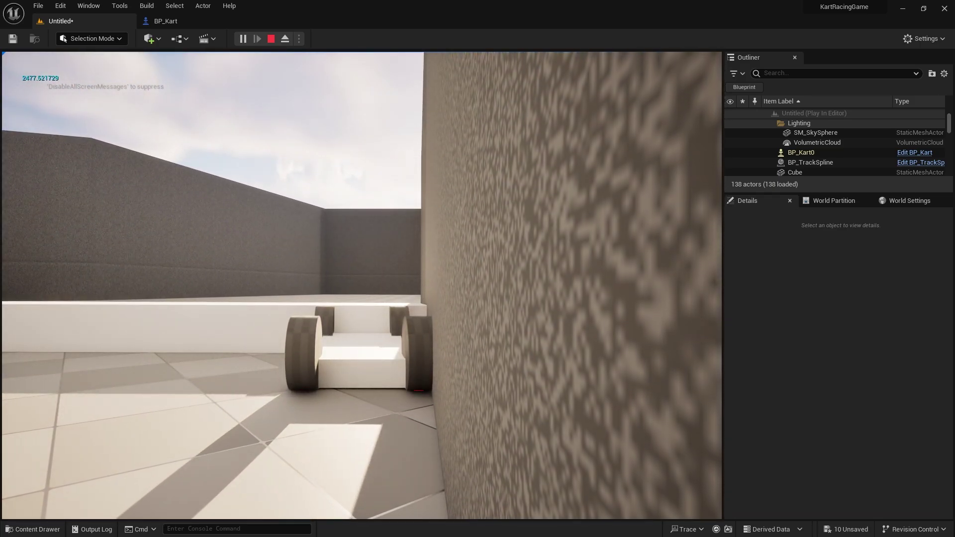
key(s)
key(a)
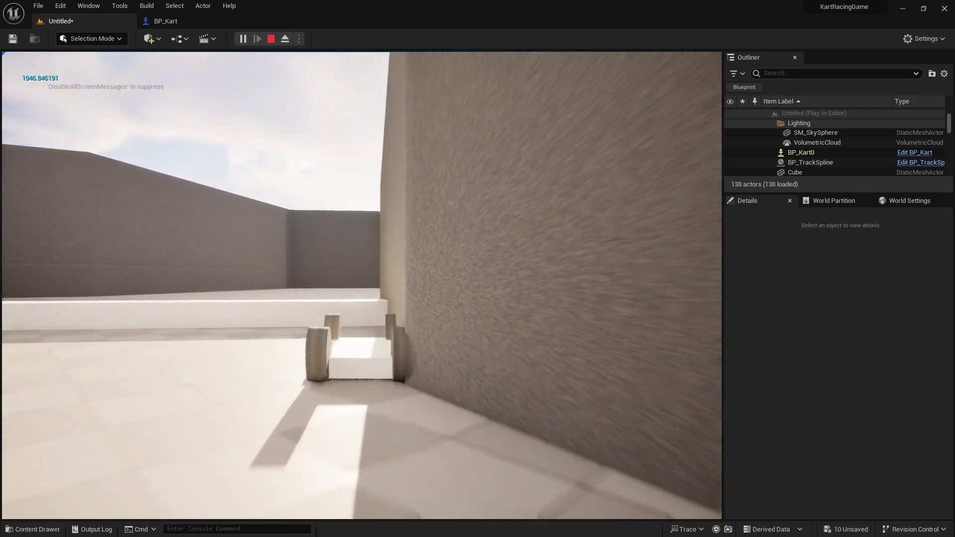
Drive the kart alongside the bar to its end at the left-hand track wall, compare the printed distance and back up
key(w)
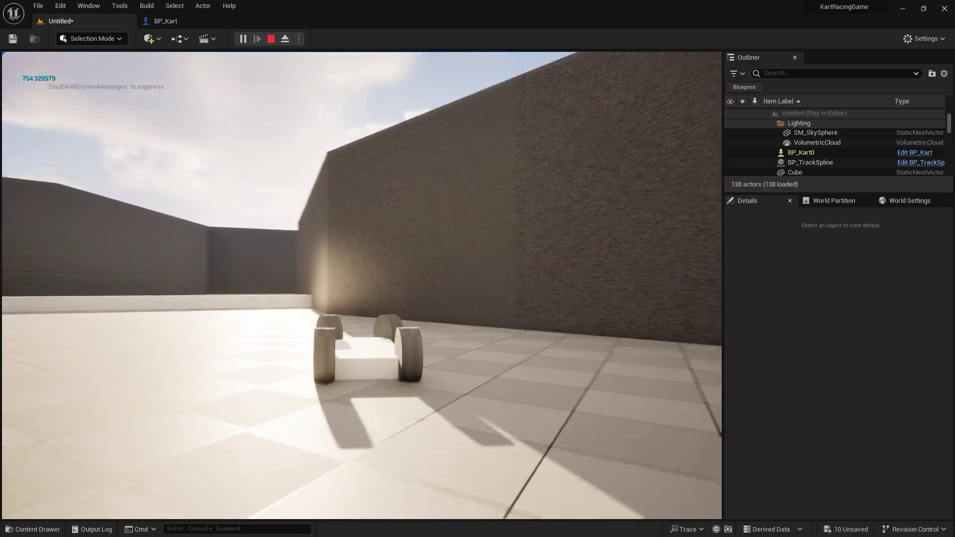
key(a)
key(w)
key(a)
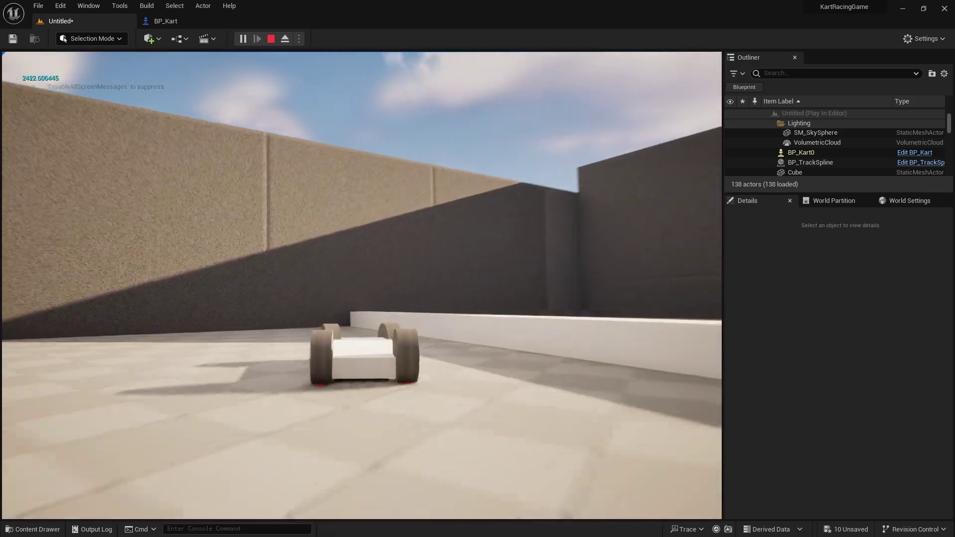
key(w)
key(a)
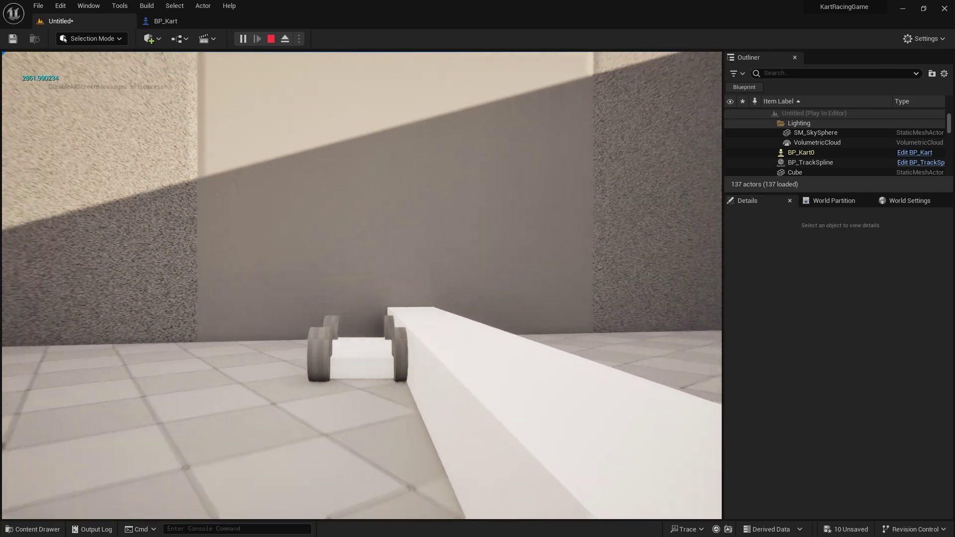
key(s)
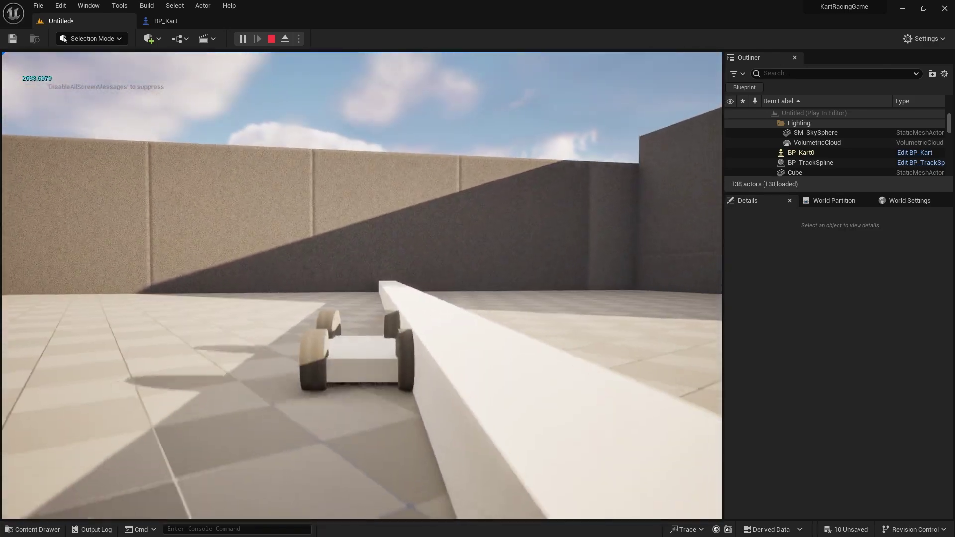
key(s)
Circle the kart around and return to the bar's right-hand end to recheck the printed distance
key(w)
key(a)
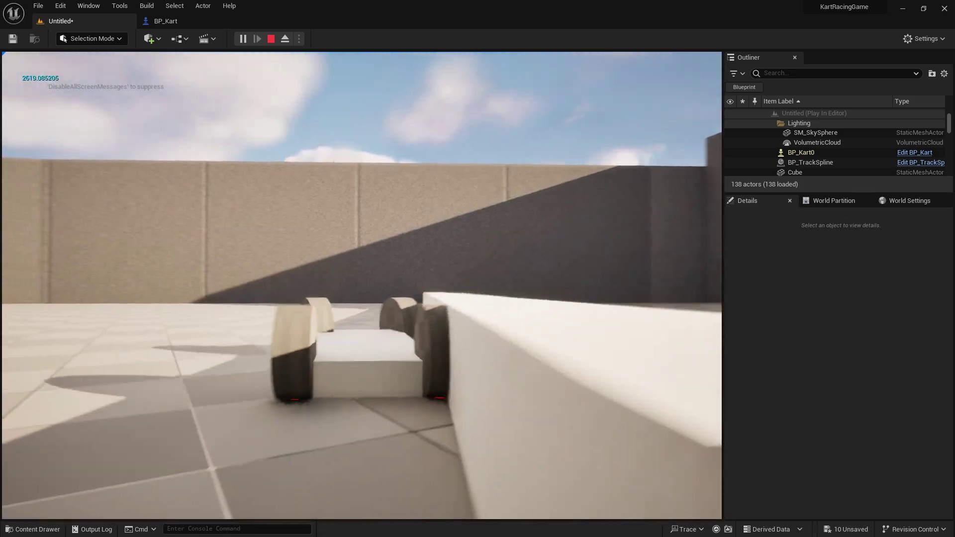
key(w)
key(a)
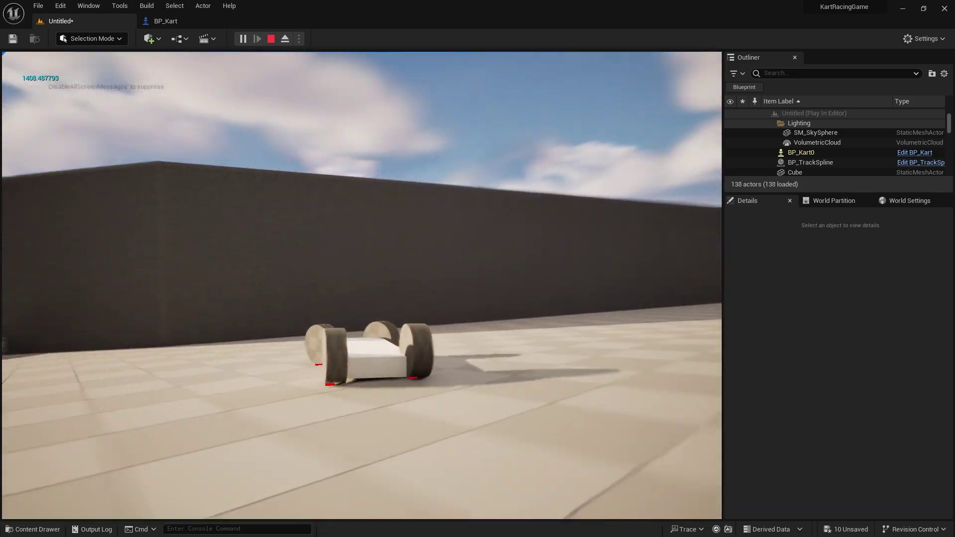
key(w)
key(a)
key(w)
key(a)
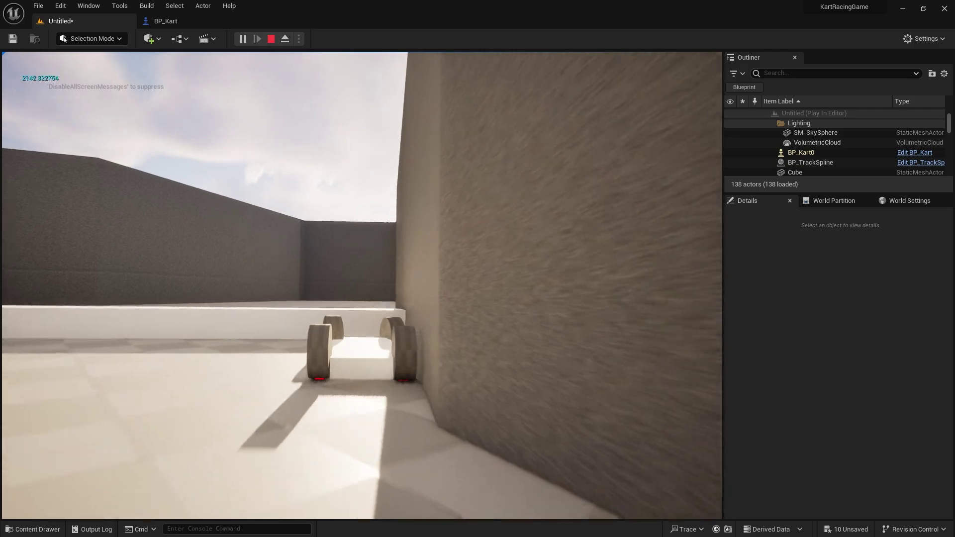
key(w)
key(d)
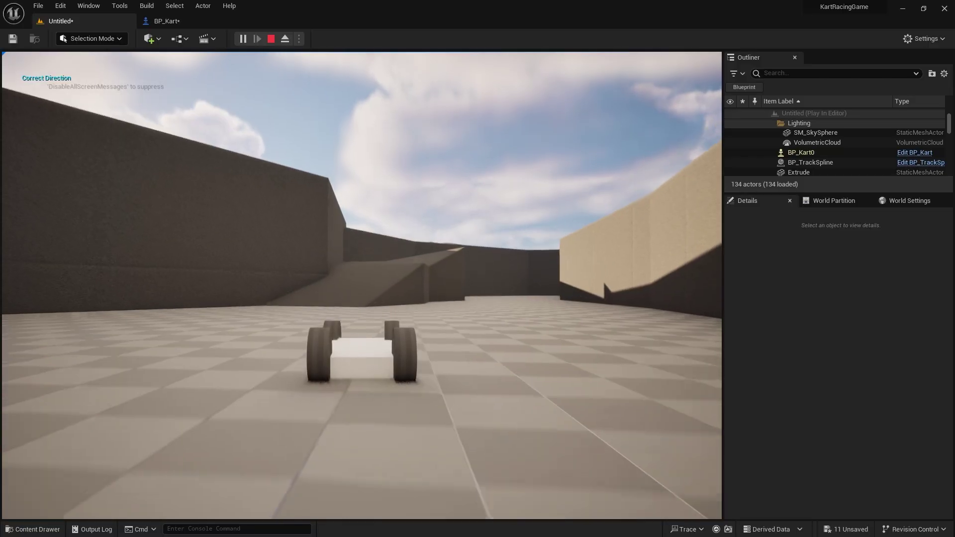
Steer and drive the kart around the open track to test the printed driving-direction message
key(d)
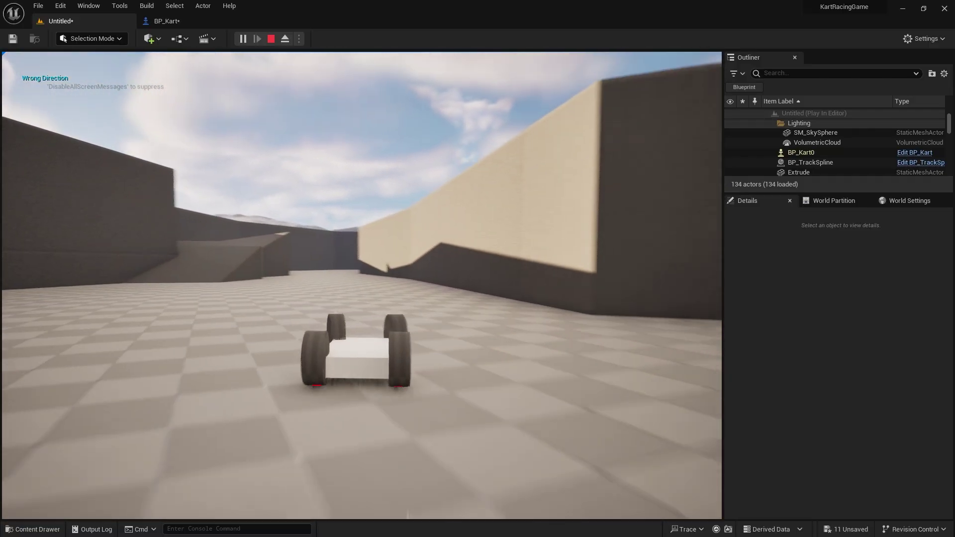
key(w)
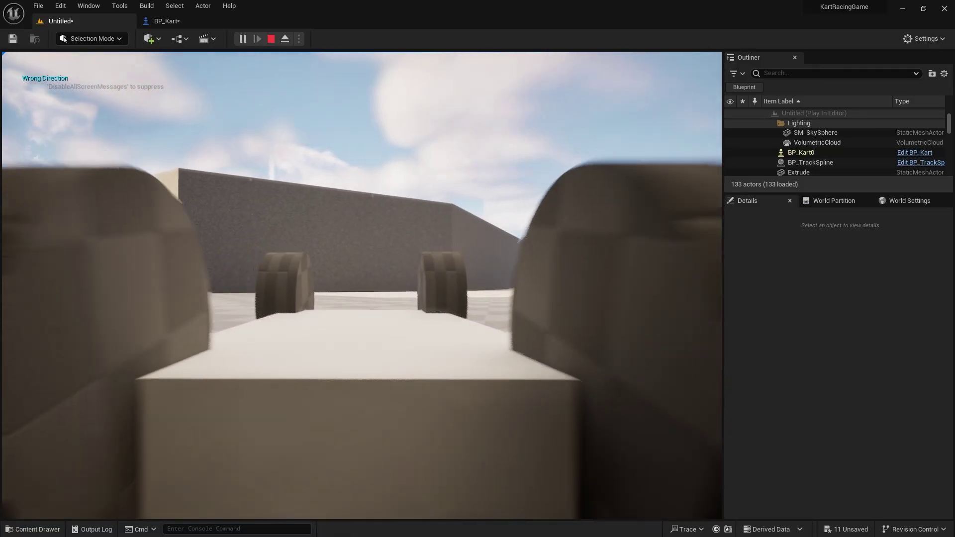